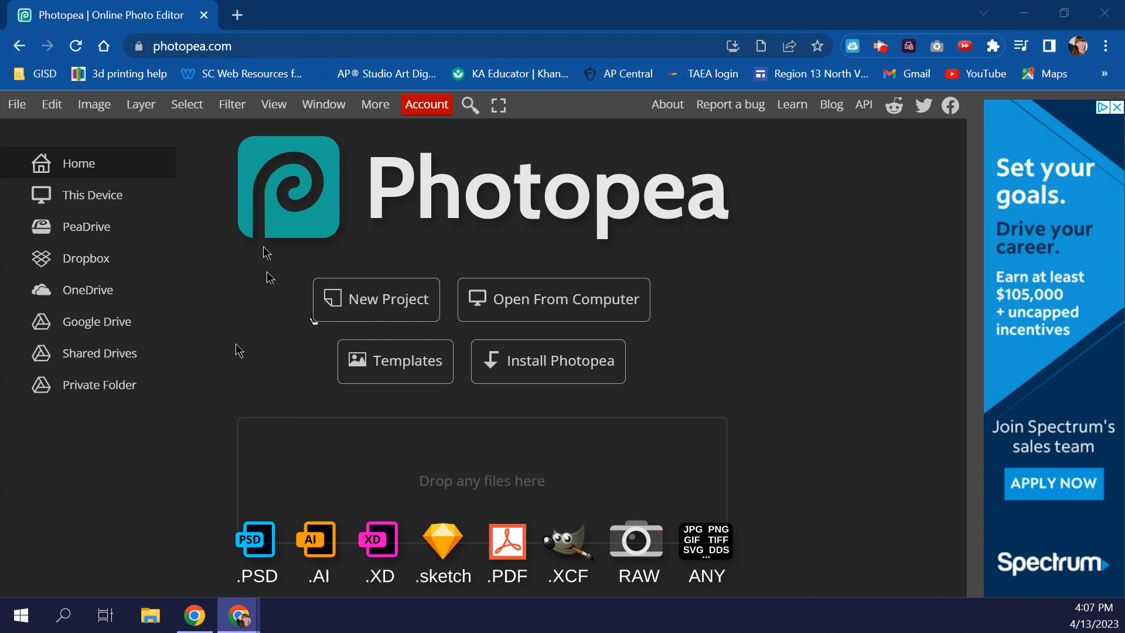
Open the Photoshop file 23_portrait_morina from the Pictures folder
click(18, 105)
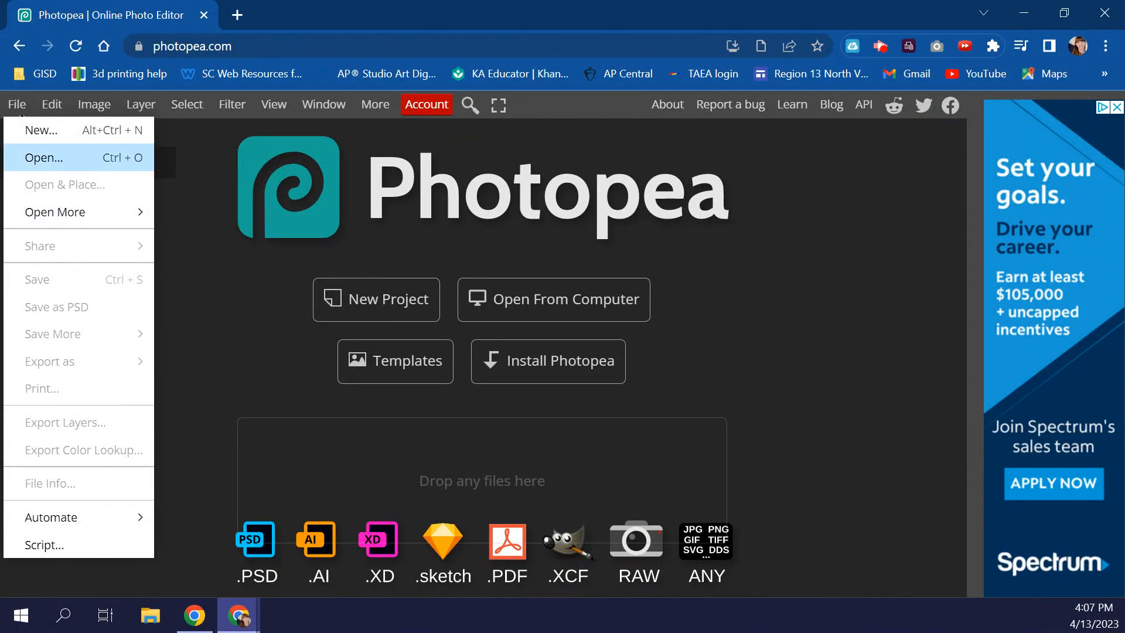
click(44, 157)
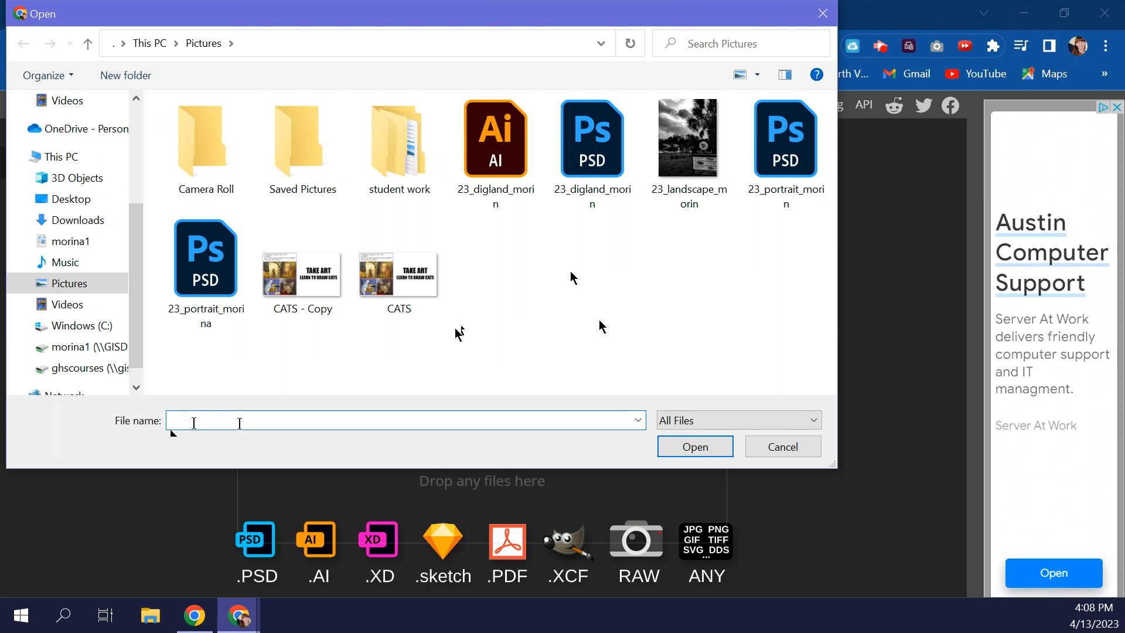
click(216, 270)
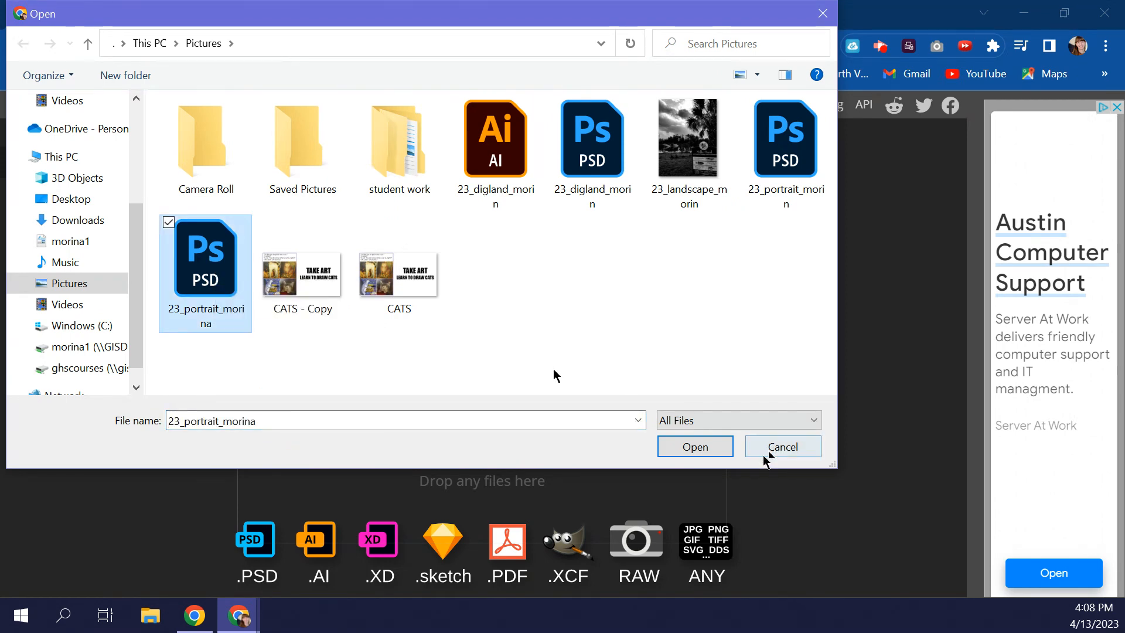
click(713, 450)
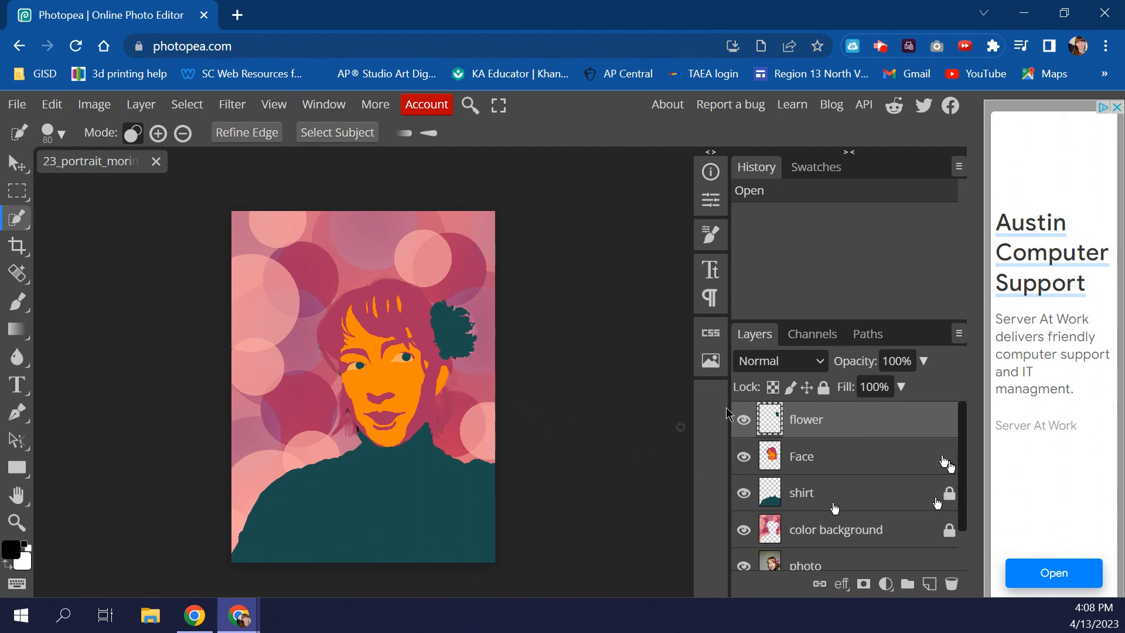
Lock the photo layer completely so it cannot be edited
scroll(879, 481, down, 2)
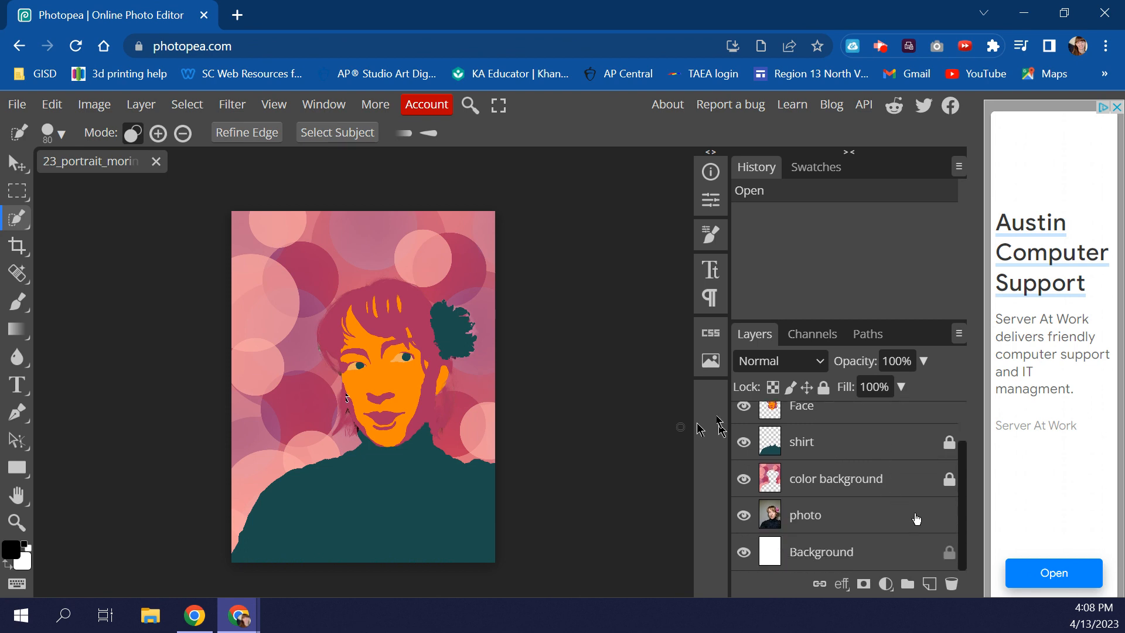
scroll(923, 522, up, 2)
scroll(917, 516, down, 2)
click(917, 516)
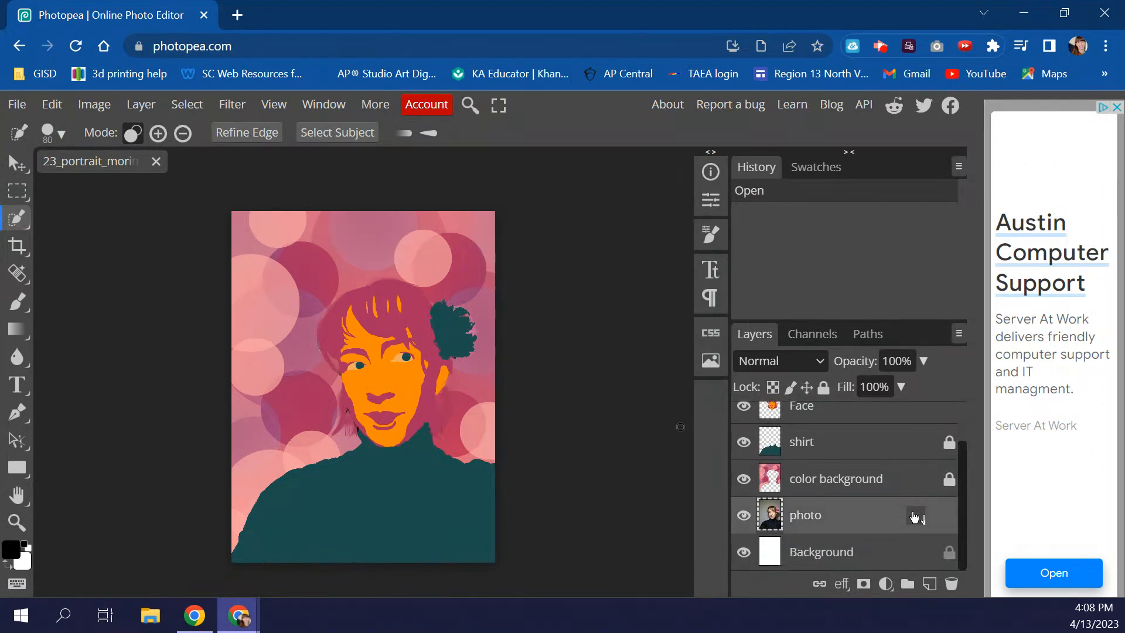
click(823, 387)
Lock the flower layer completely, leaving the Face layer unlocked
scroll(897, 492, up, 2)
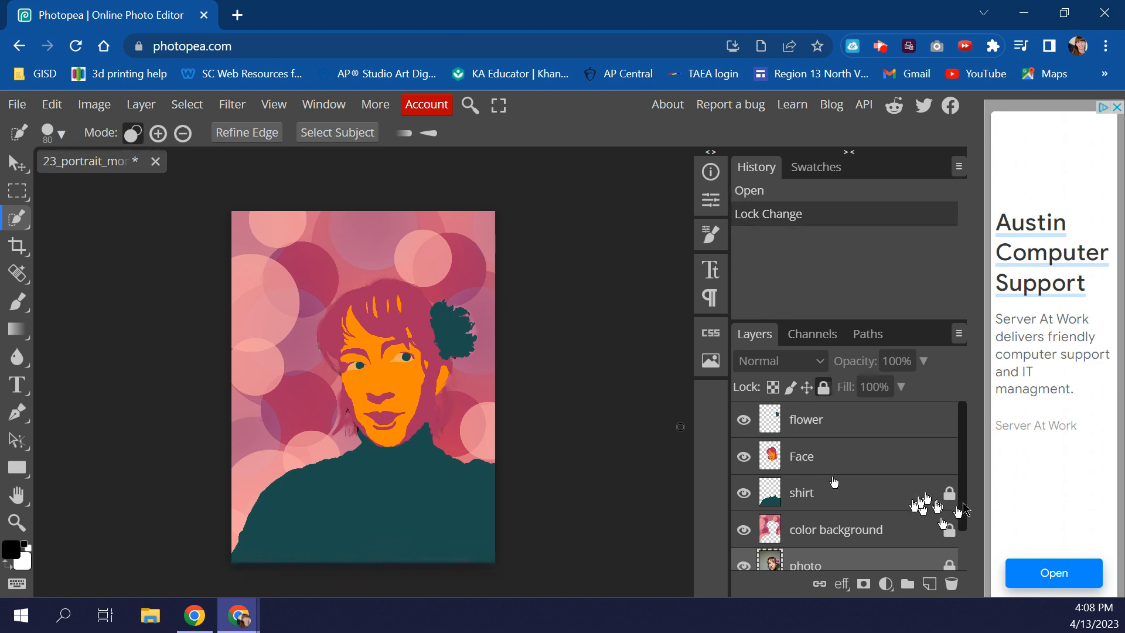
click(939, 464)
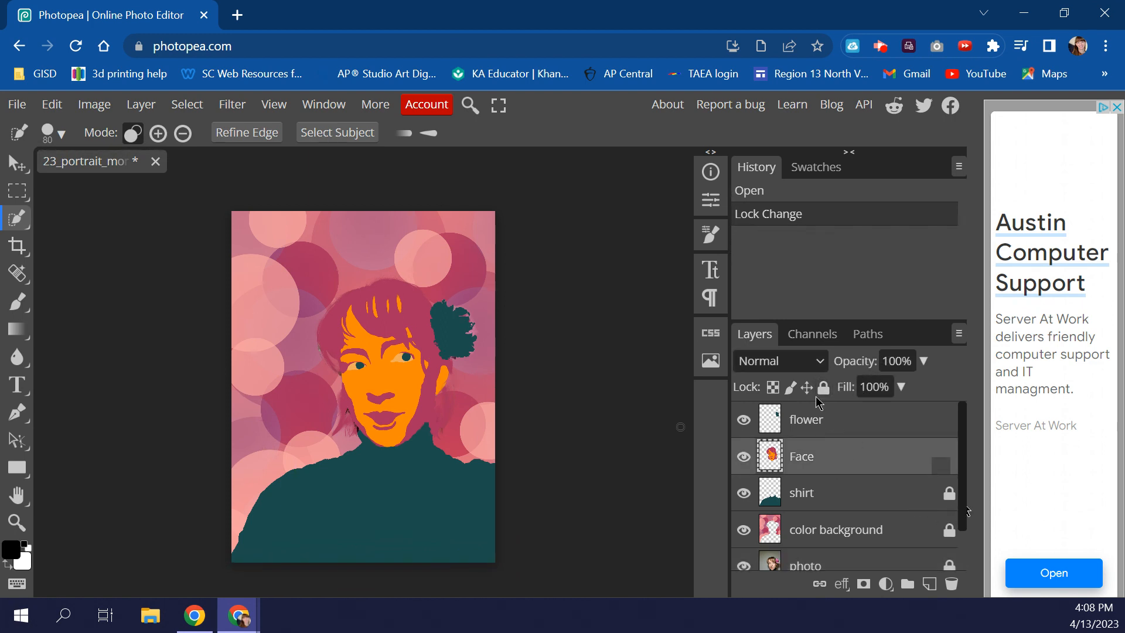
click(855, 426)
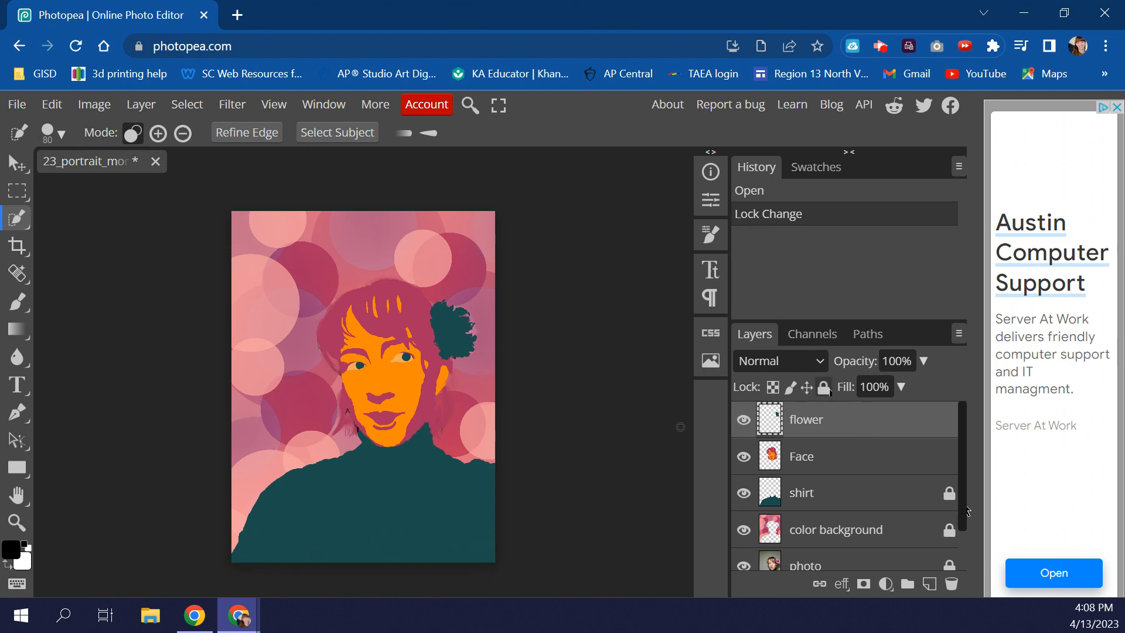
click(825, 388)
Add a new layer directly above the Face layer and name it "face shadows"
click(875, 464)
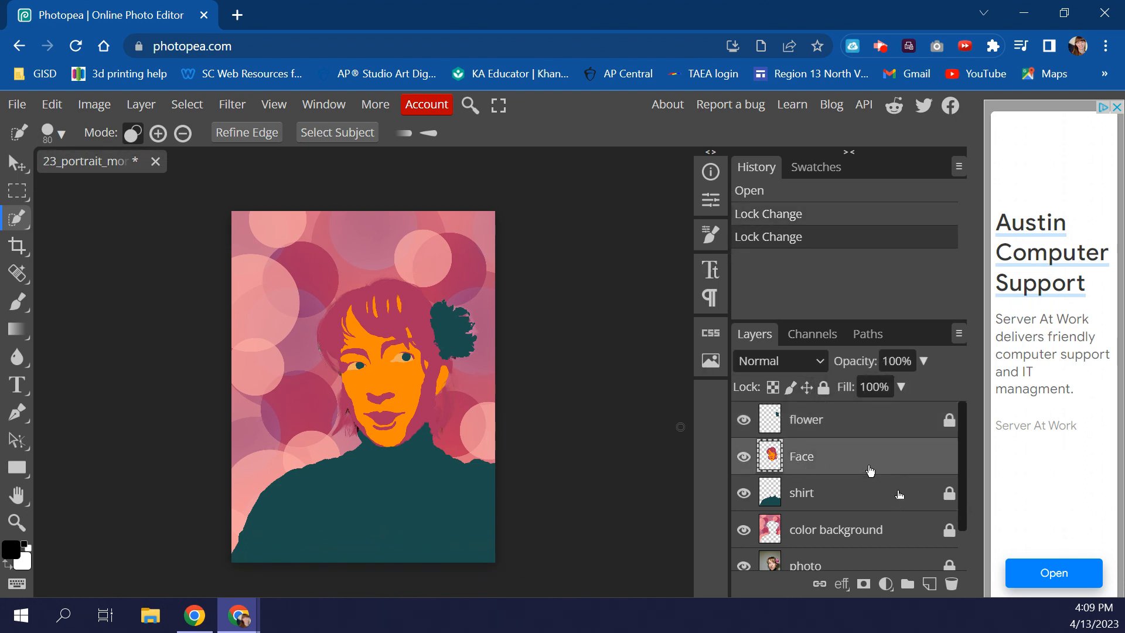
click(931, 585)
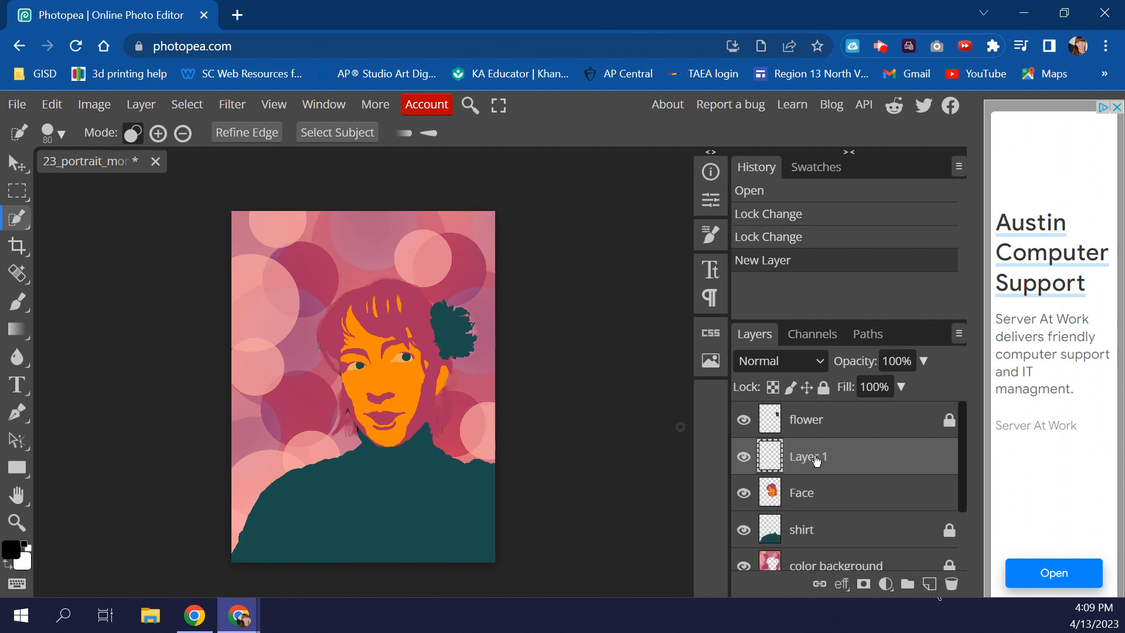
double_click(813, 461)
text(face S)
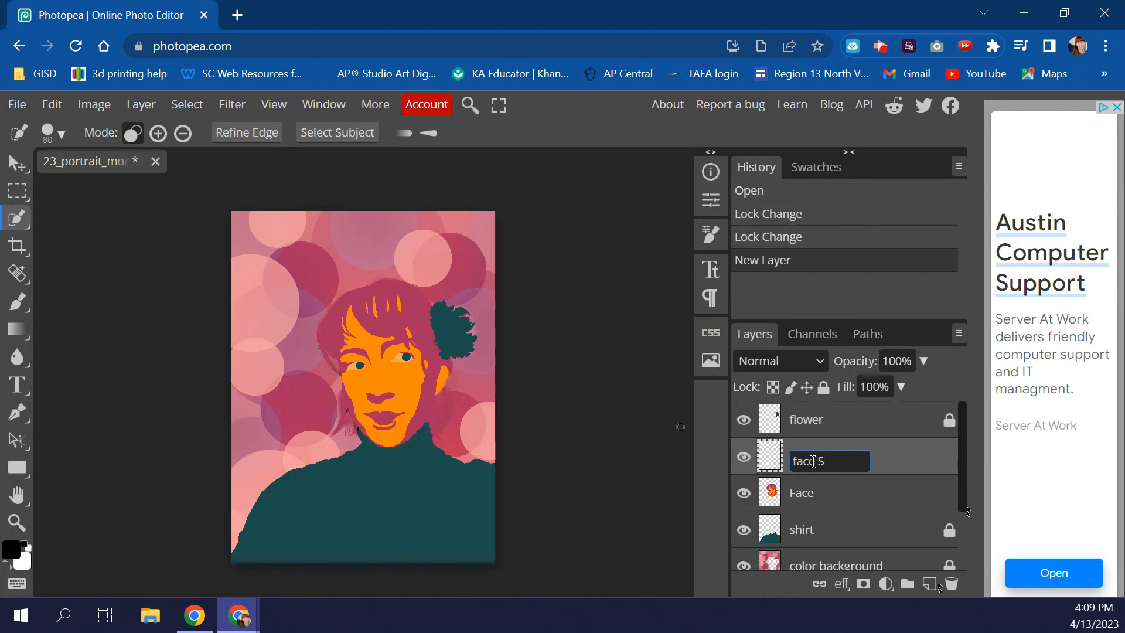
text(h shadows)
key(Return)
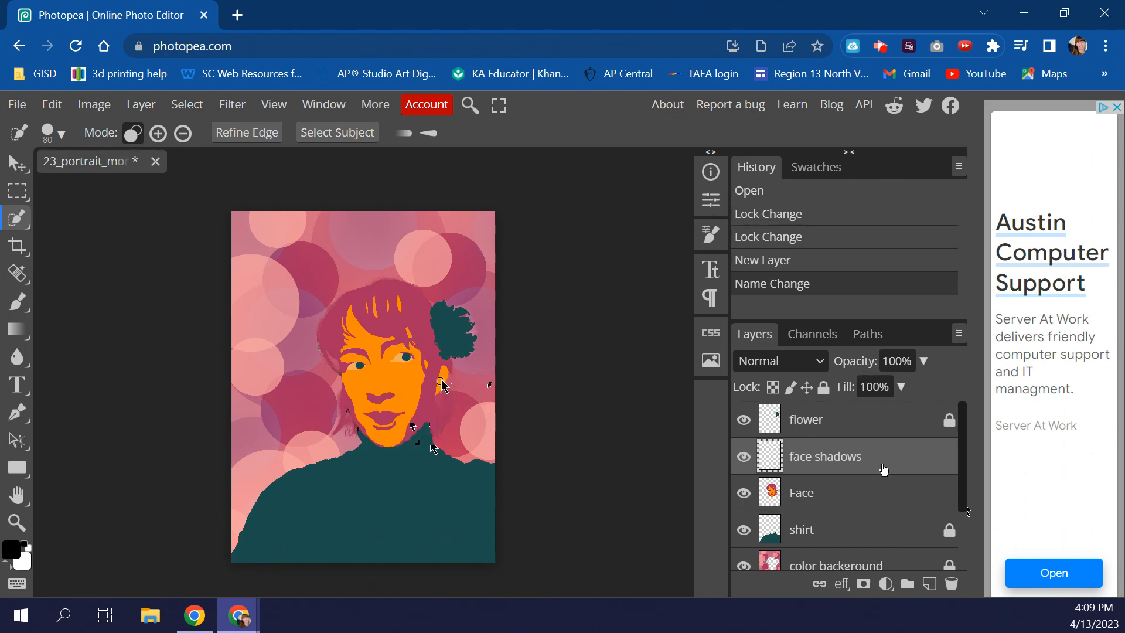
Toggle the Face layer's visibility repeatedly to compare the flat-colour face with the shadows in the underlying photo
click(744, 457)
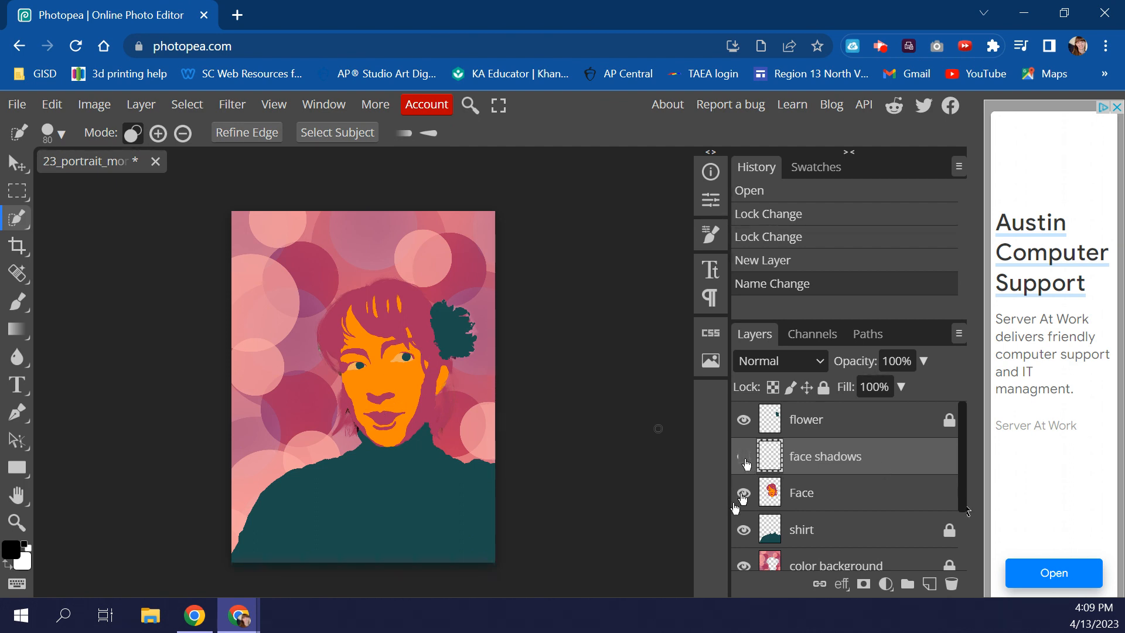
click(743, 493)
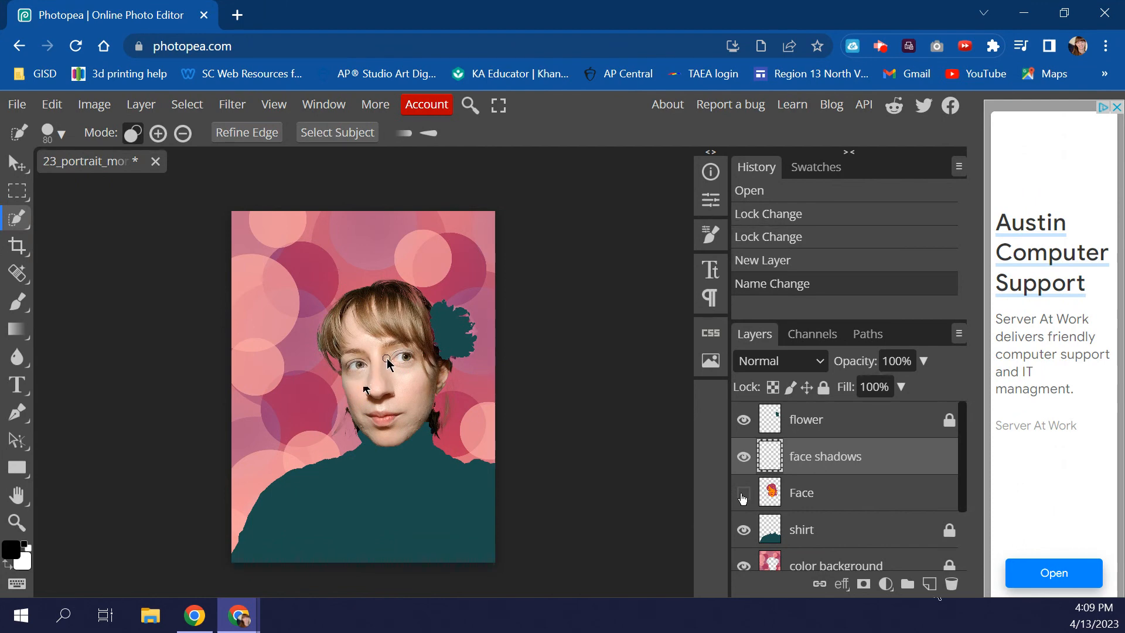
click(744, 493)
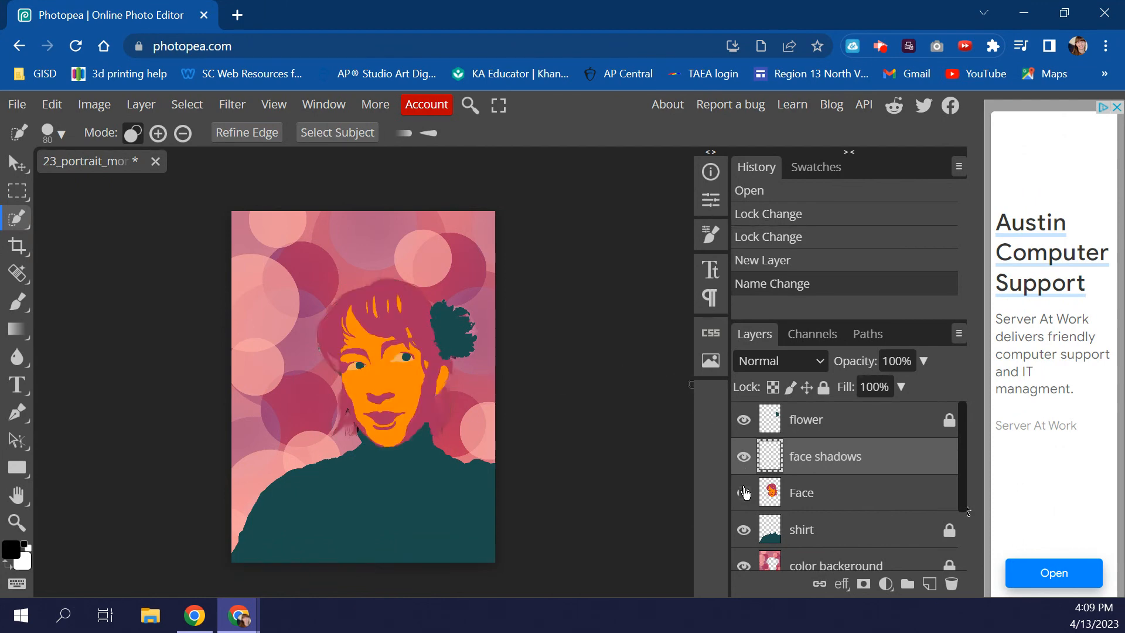
click(746, 493)
click(746, 494)
click(746, 493)
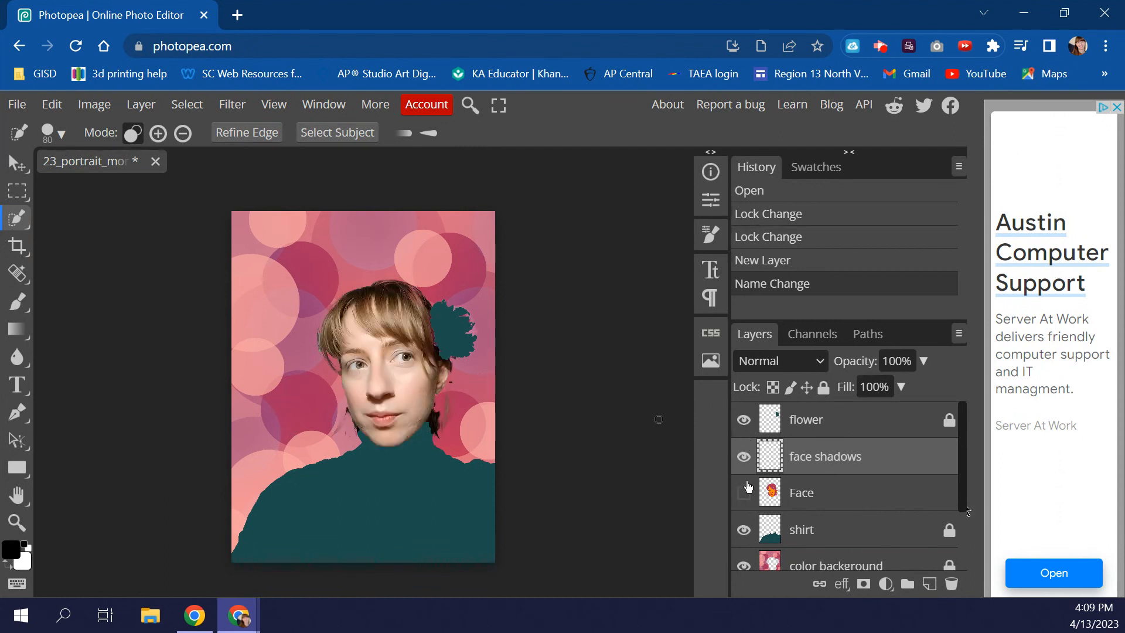
click(744, 493)
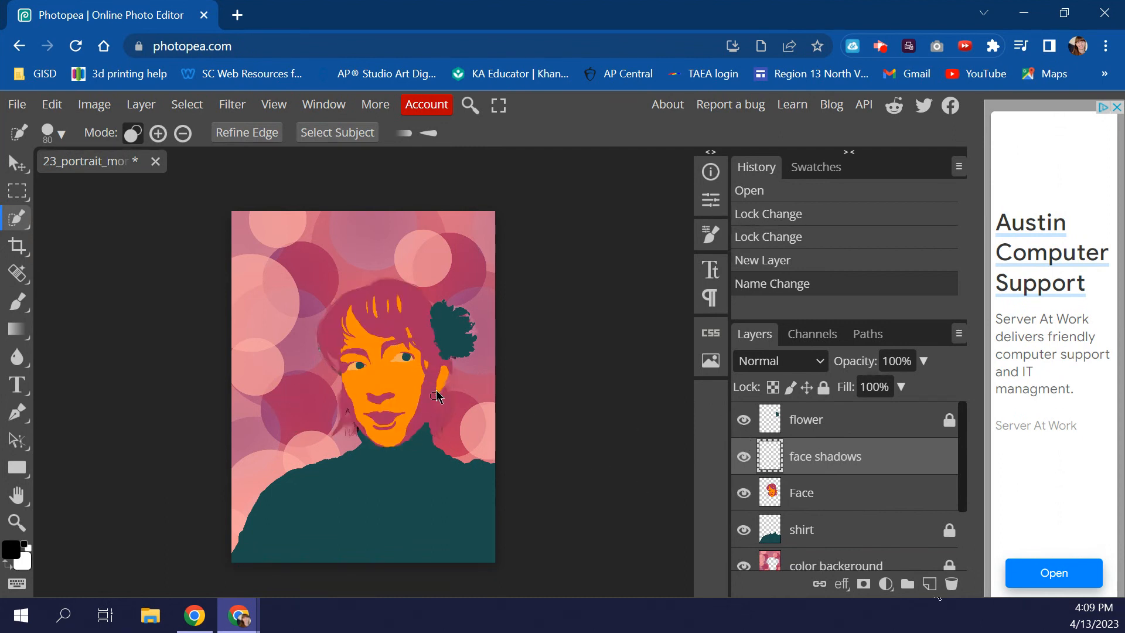
click(744, 498)
click(744, 493)
click(743, 493)
click(743, 493)
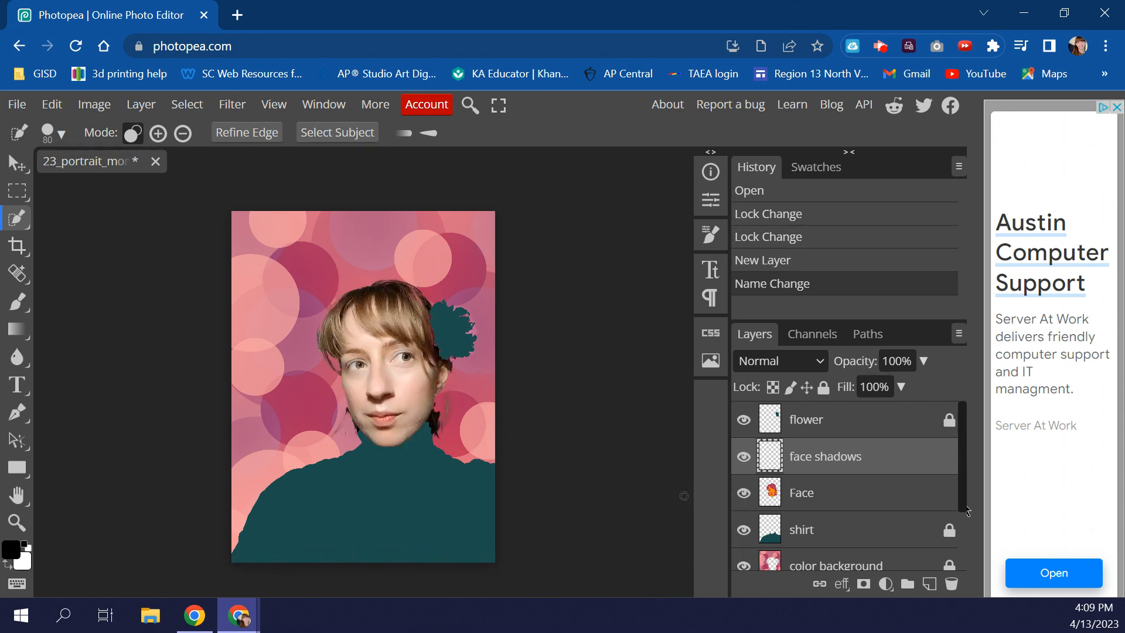
click(743, 497)
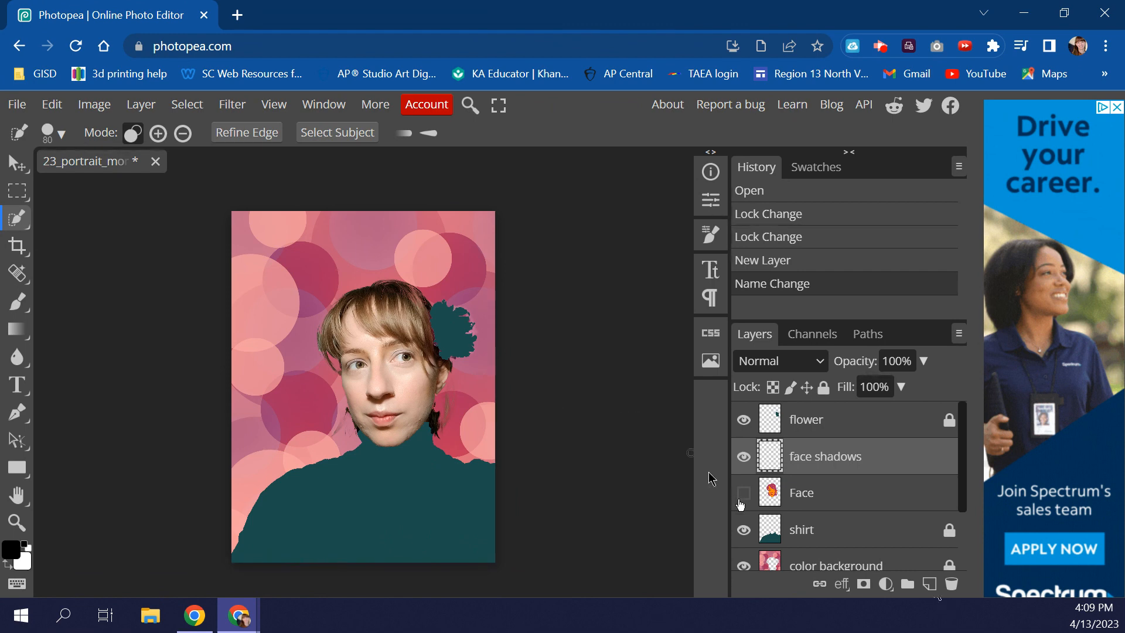
click(744, 494)
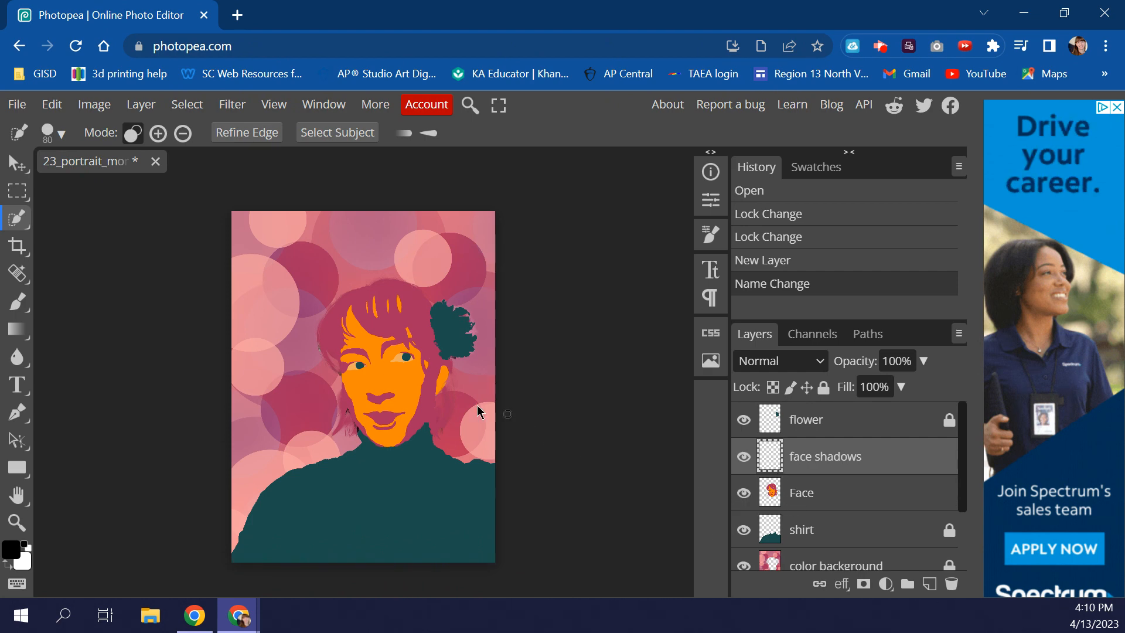
Set up the Quick Selection tool with a 150 px brush for selecting the enlarged face
click(21, 527)
click(368, 419)
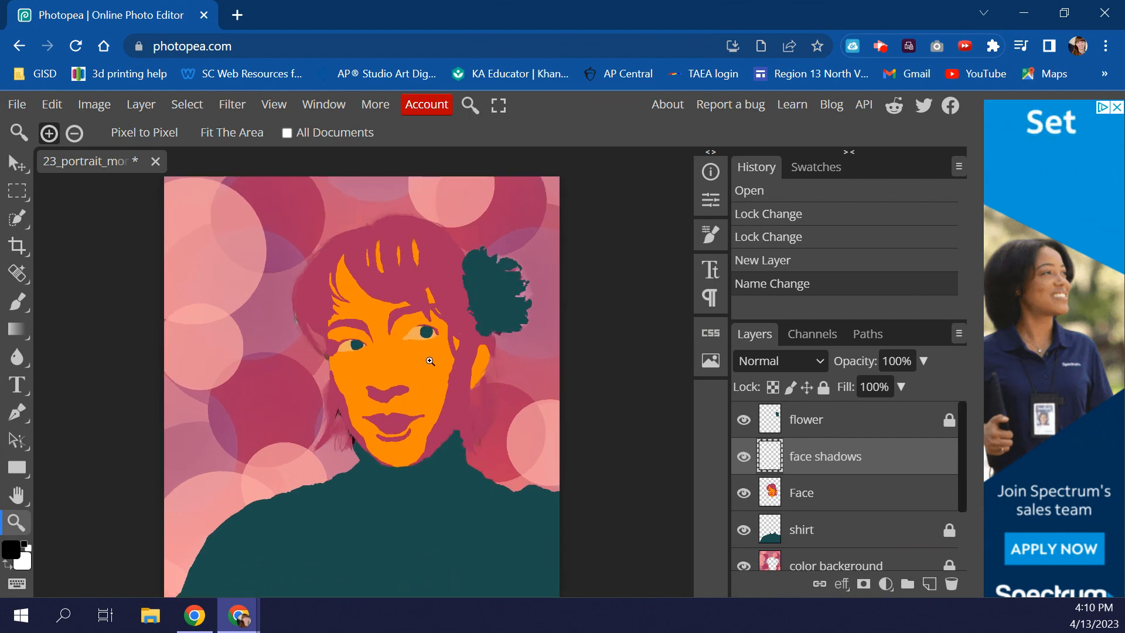
click(369, 408)
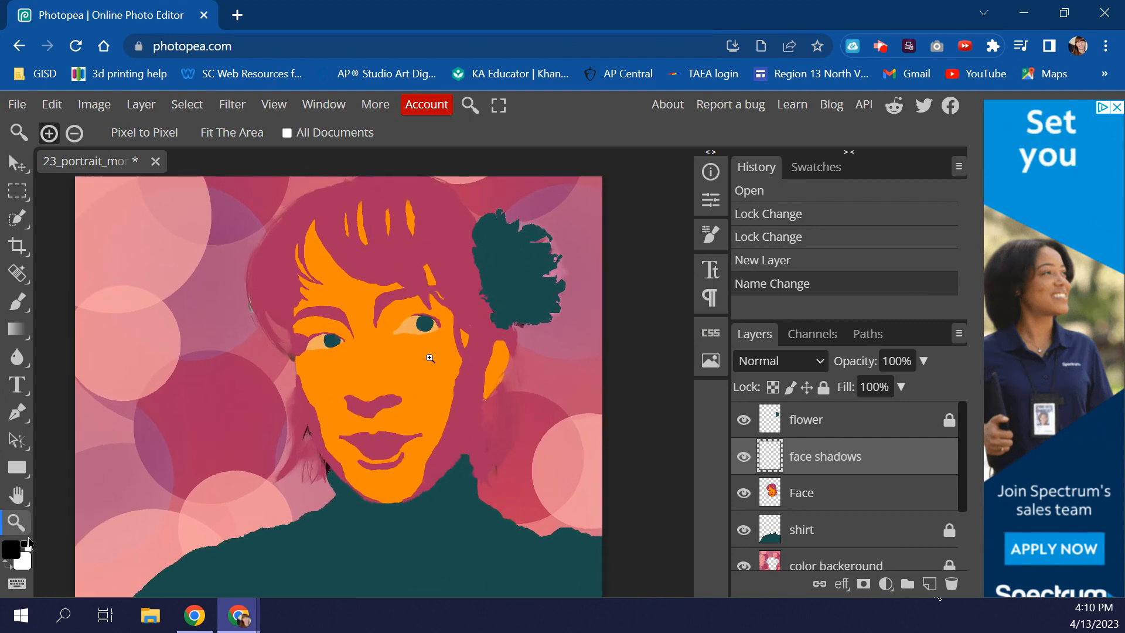
right_click(19, 225)
click(19, 225)
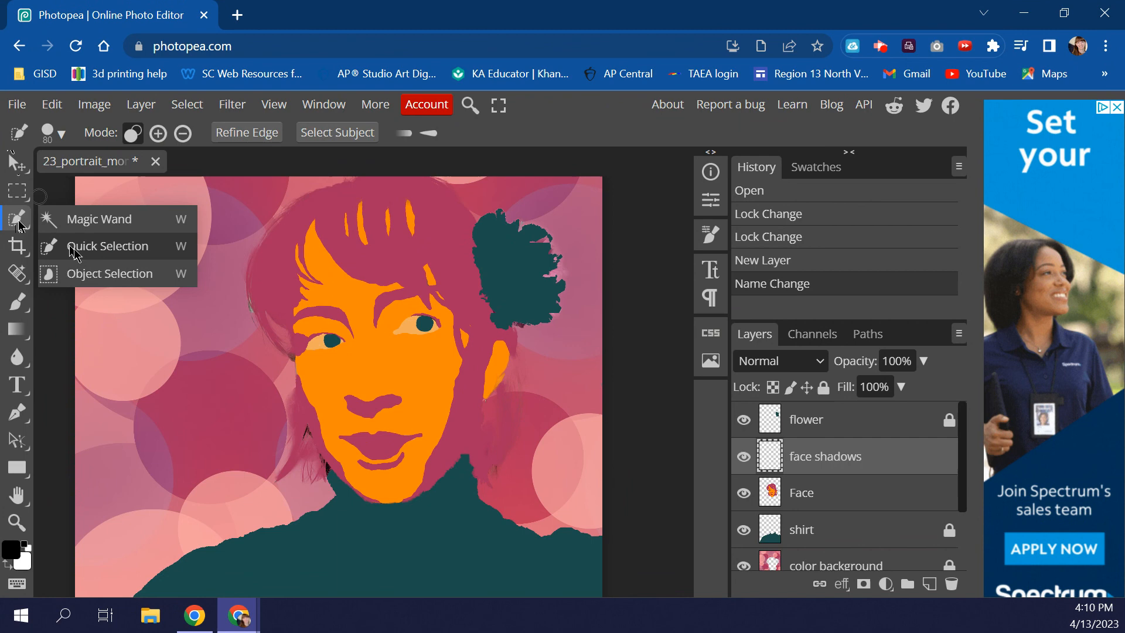
click(75, 246)
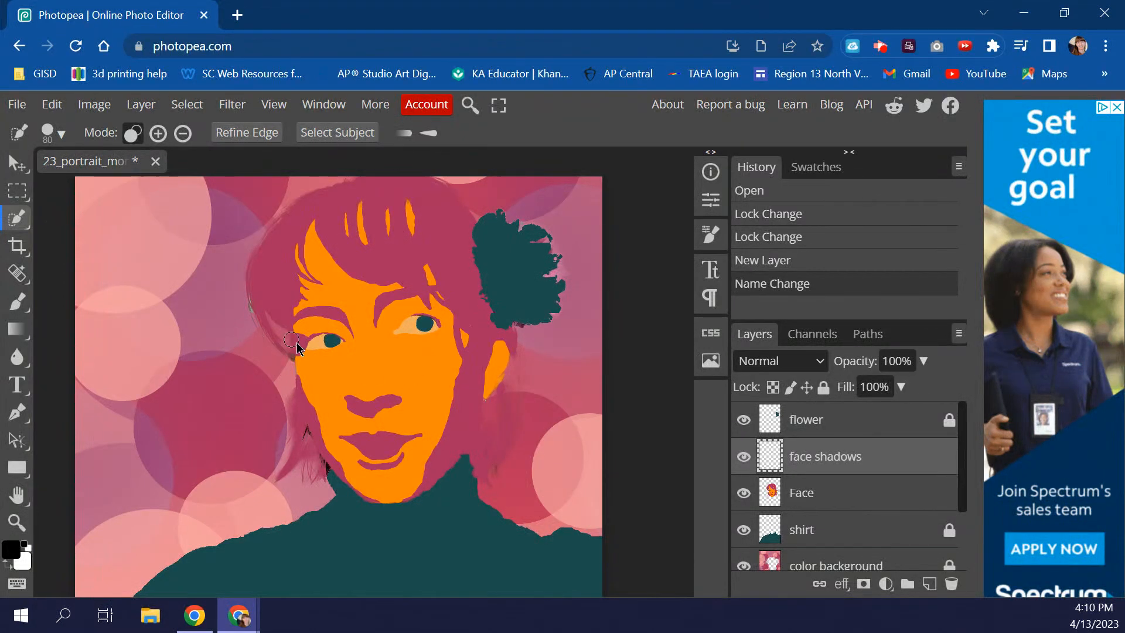
click(64, 136)
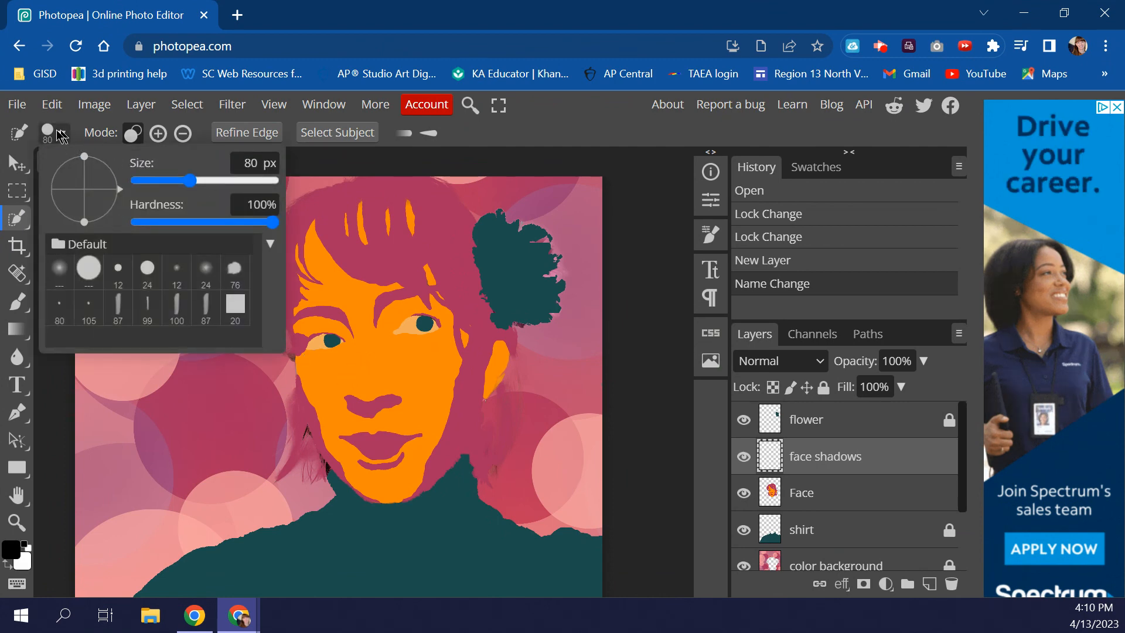
click(62, 134)
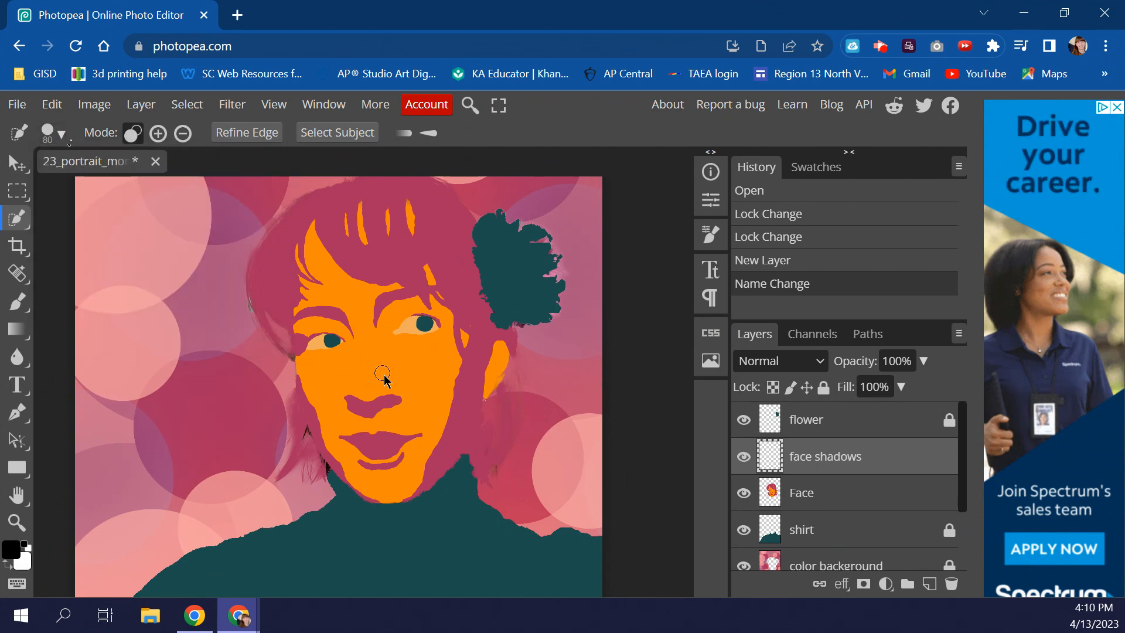
key(bracketright)
key(bracketright)
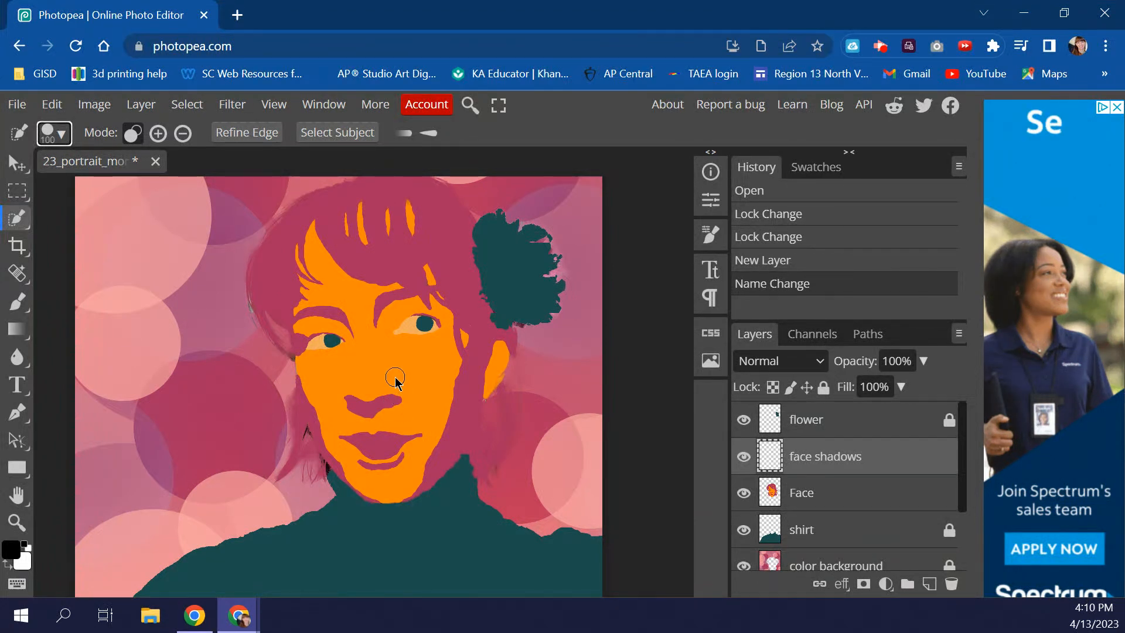
key(bracketright)
key(bracketright)
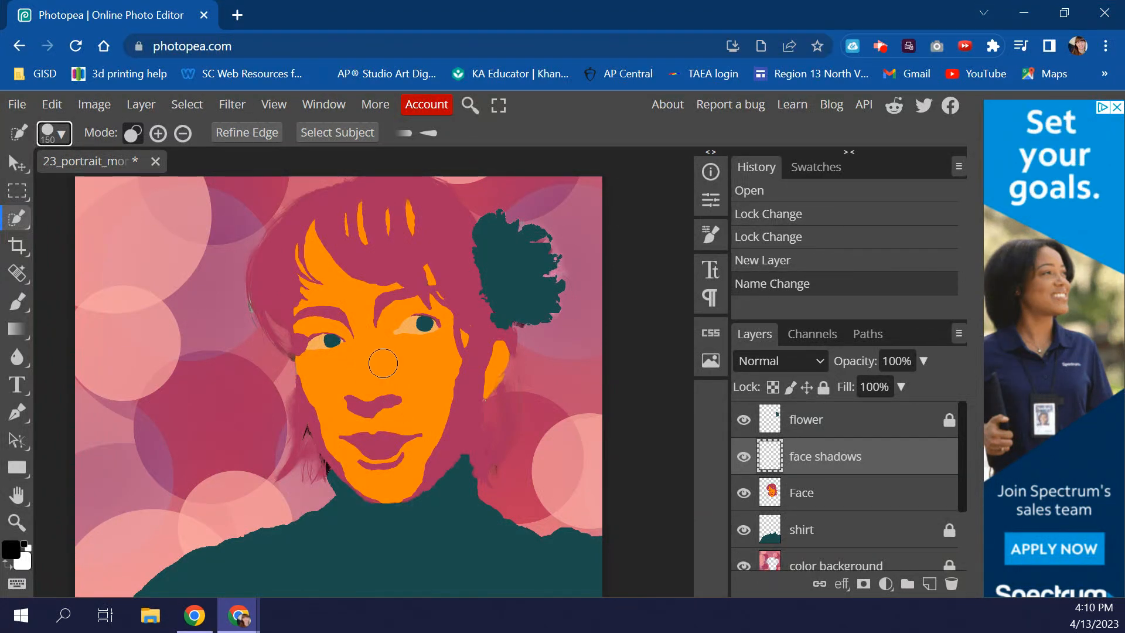
Quick-select the face on the Face layer and subtract the hair from the selection
click(829, 505)
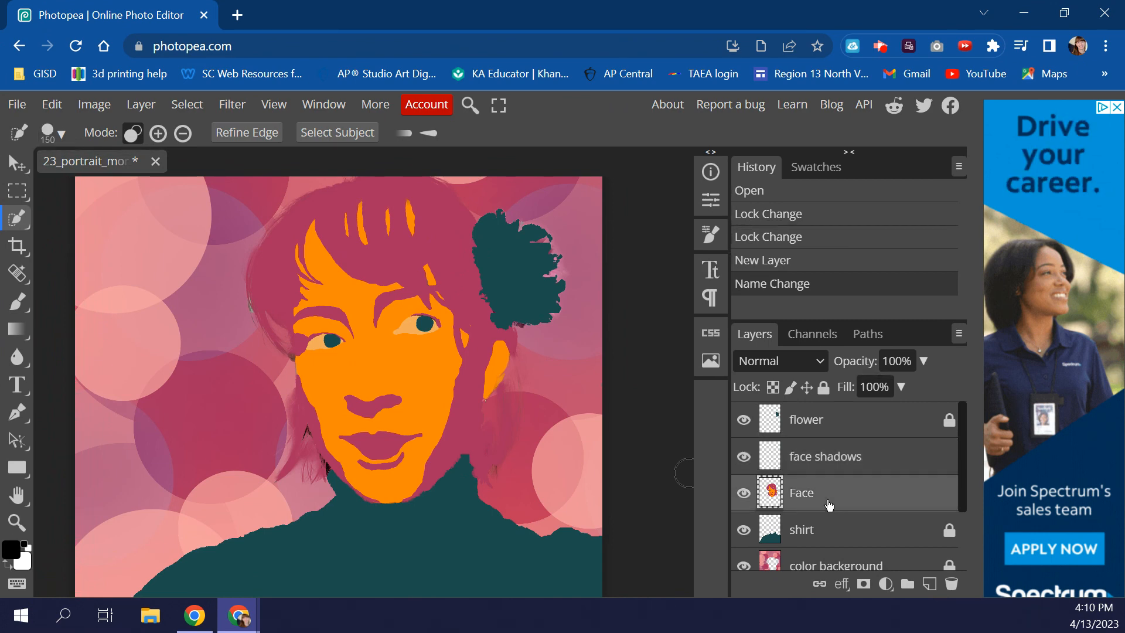
click(378, 389)
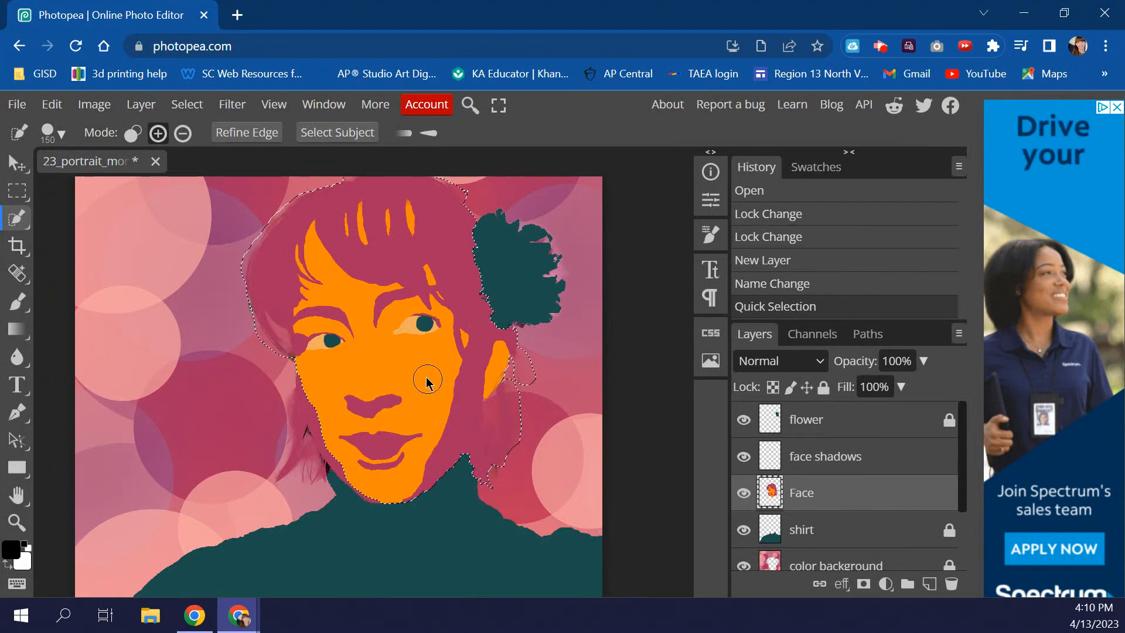
click(182, 136)
click(443, 233)
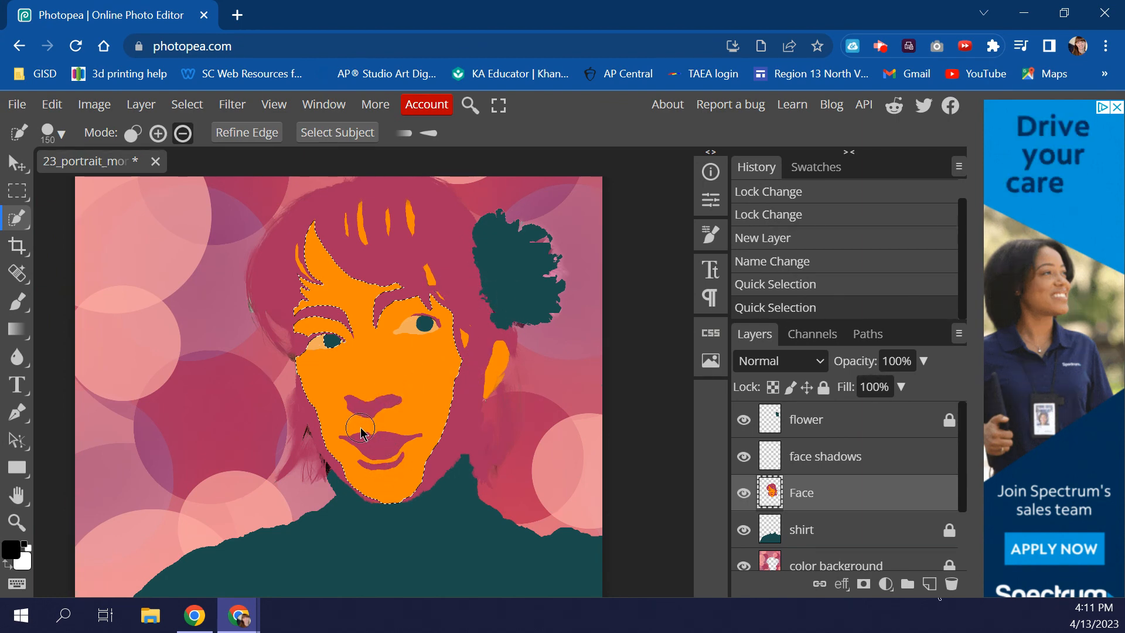
Subtract the eyes from the face selection with a 60 px brush, and the nose and mouth with a smaller brush
click(324, 348)
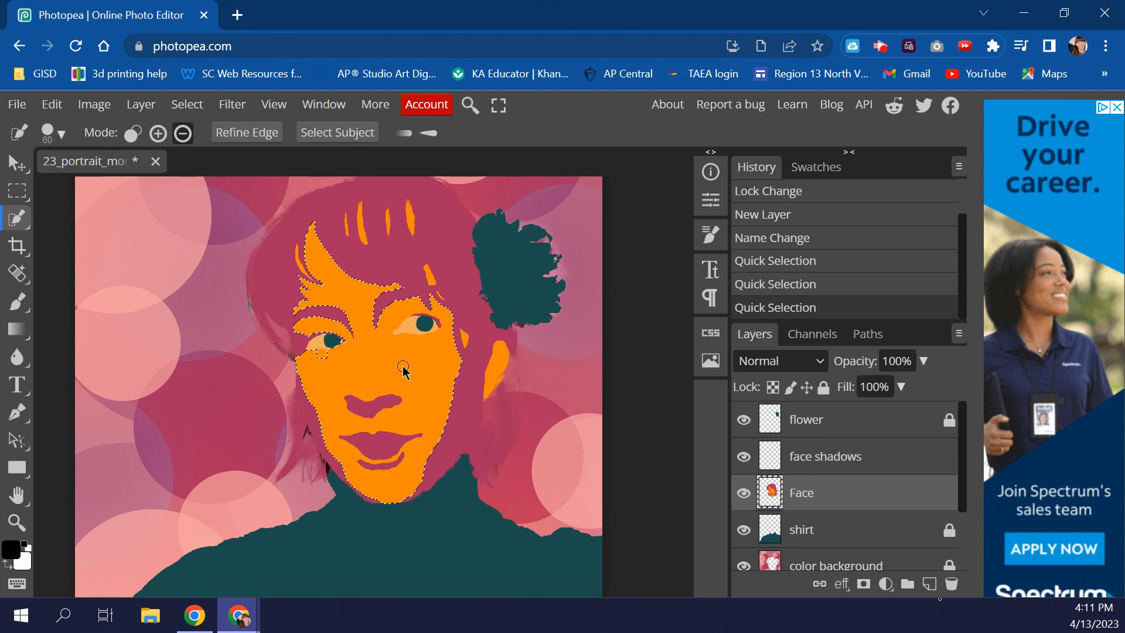
click(425, 331)
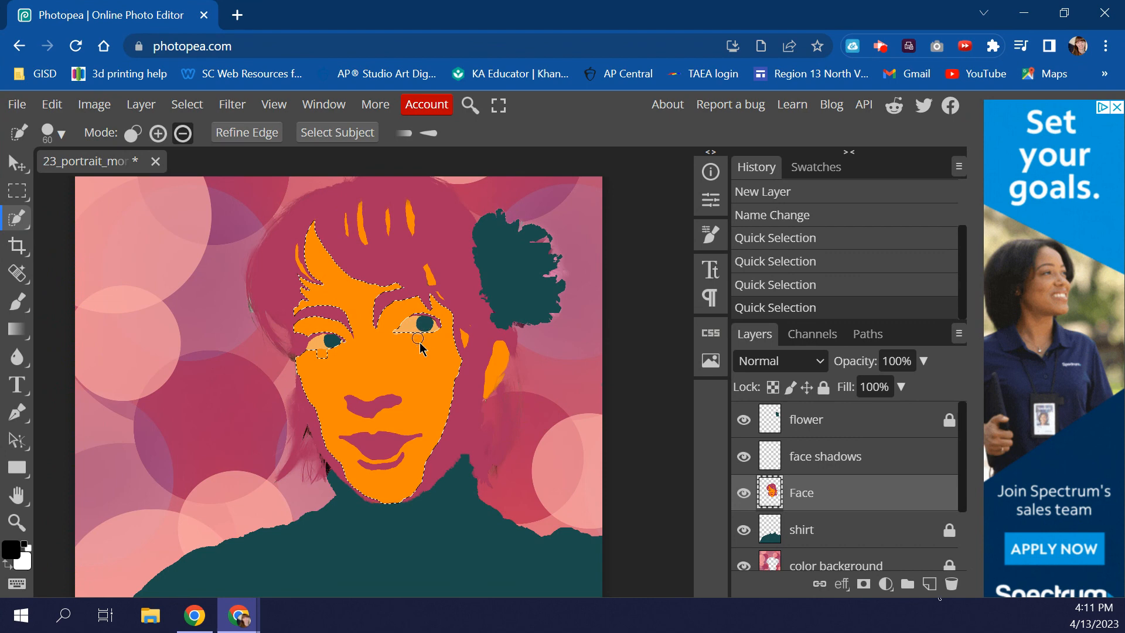
click(370, 413)
click(385, 444)
click(384, 467)
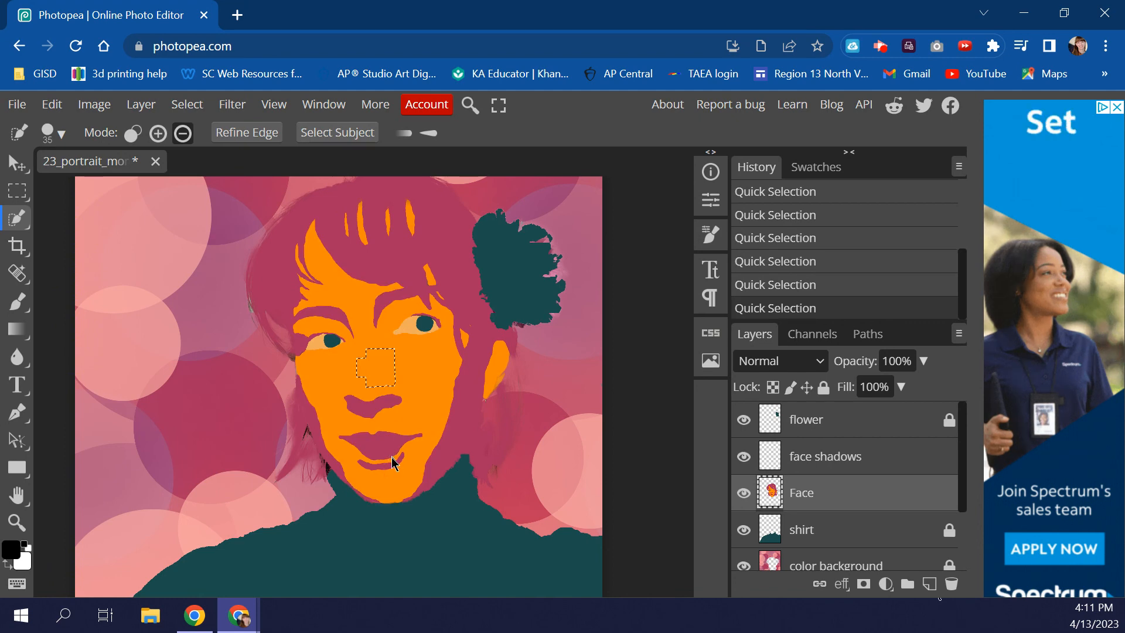
Undo the last subtraction at the mouth, retry subtracting the shadow below the lower lip, and undo that attempt
key(ctrl+z)
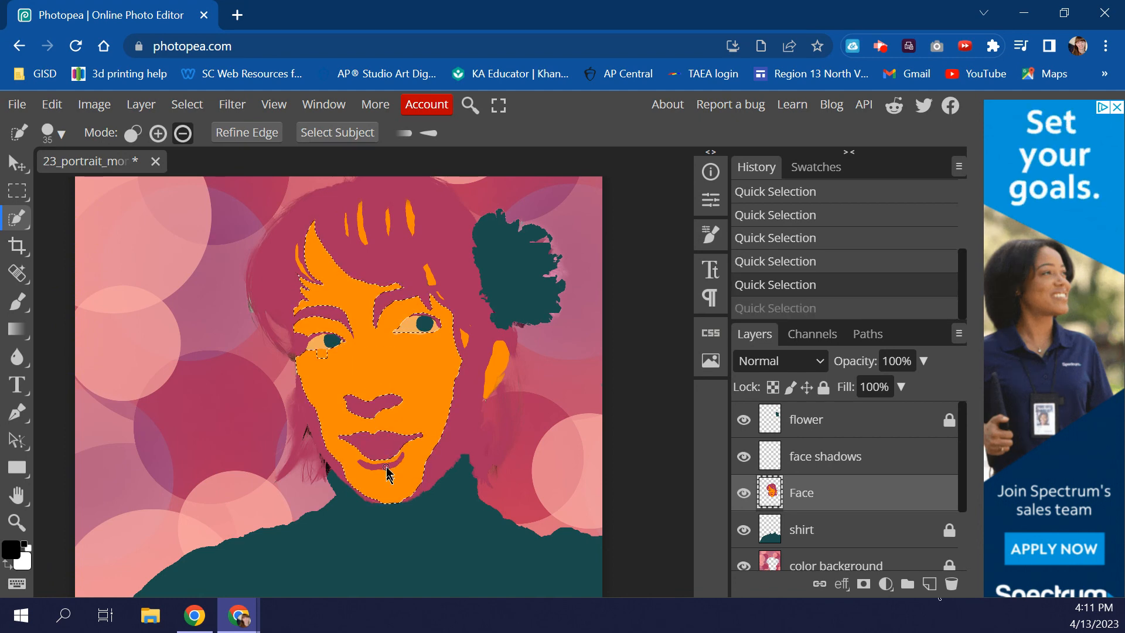
key(ctrl+shift+z)
key(ctrl+z)
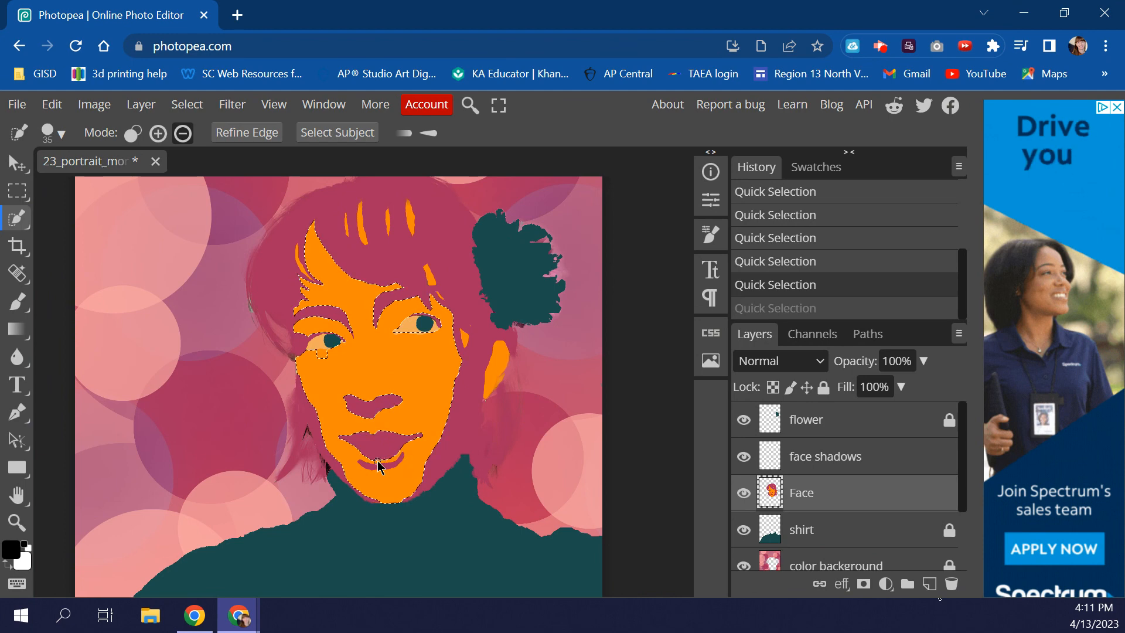
Subtract the shadow below the lower lip from the face selection with a 25 px Quick Selection brush
click(17, 521)
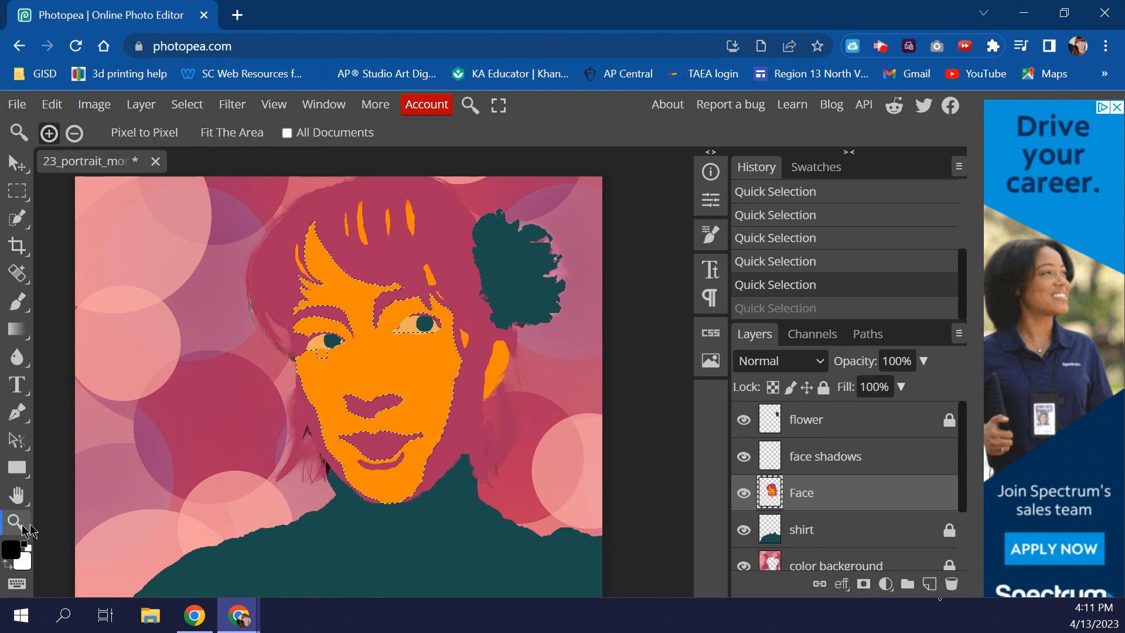
click(374, 452)
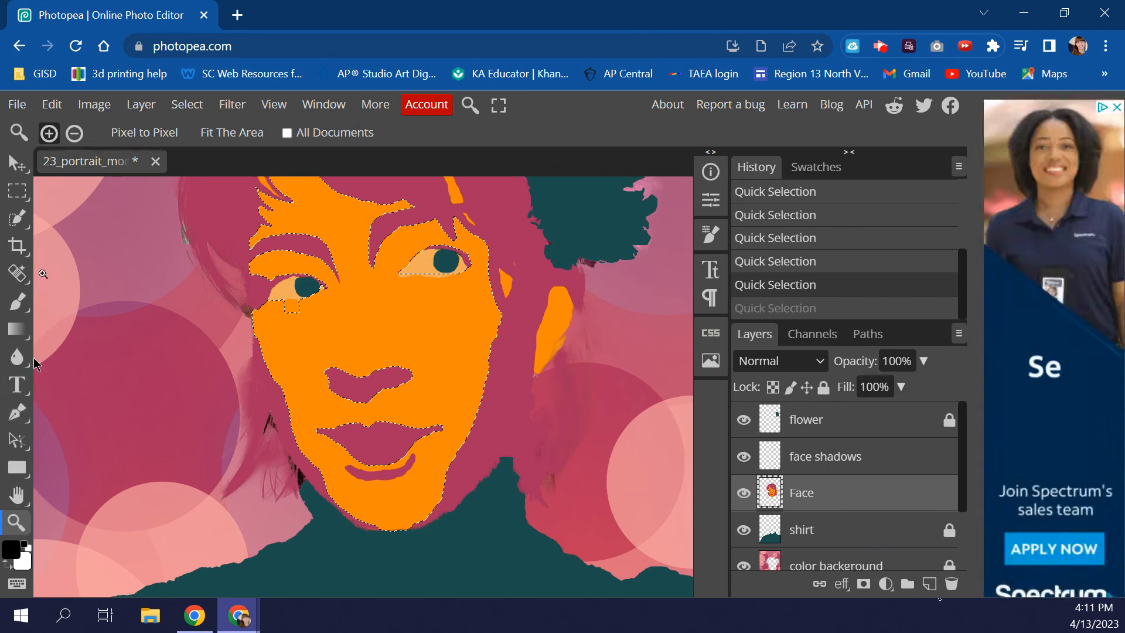
click(21, 225)
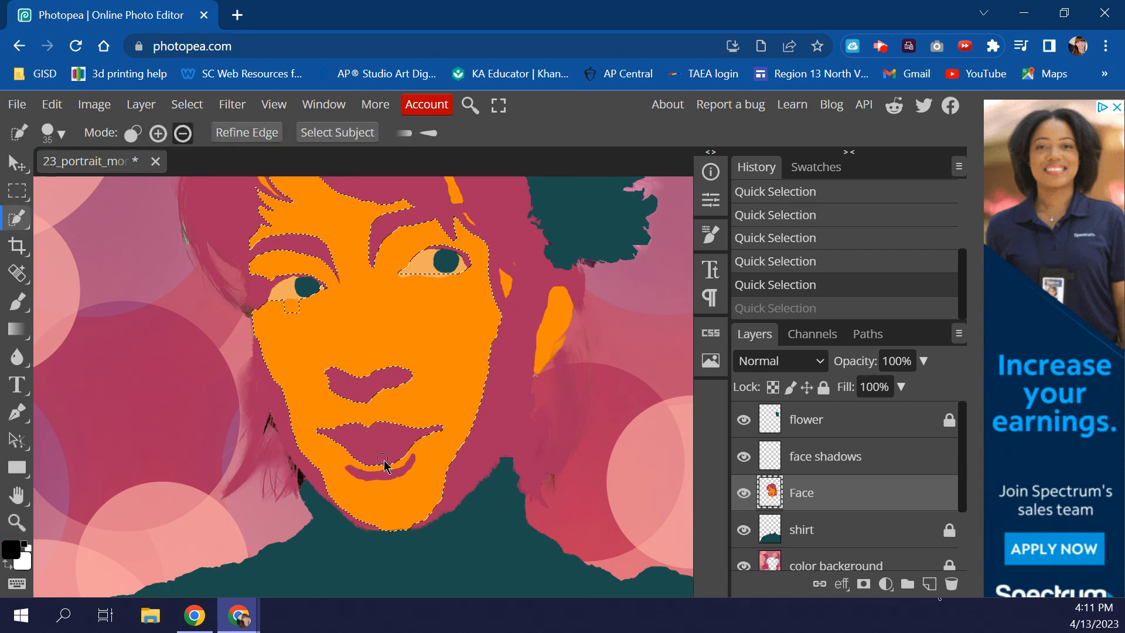
key(bracketleft)
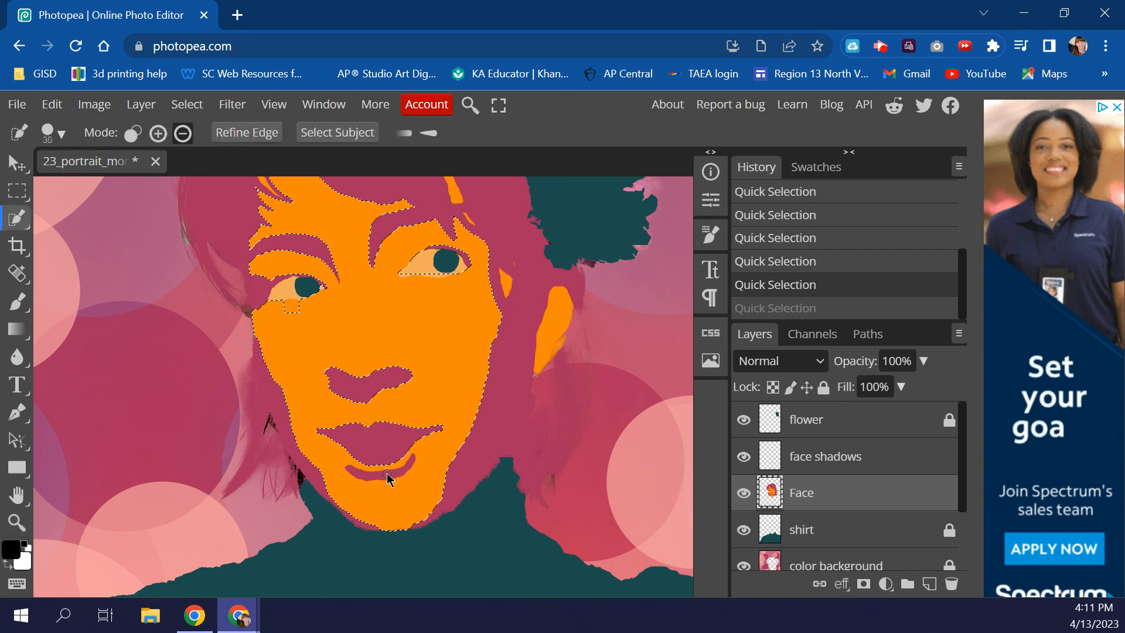
key(ctrl+shift+z)
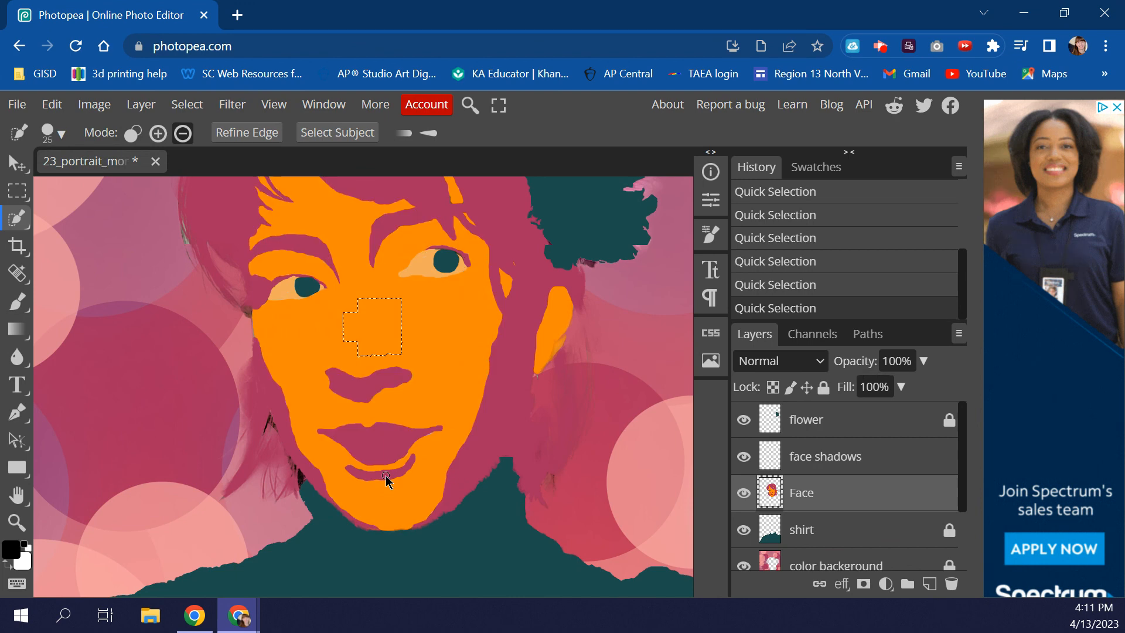
key(ctrl+z)
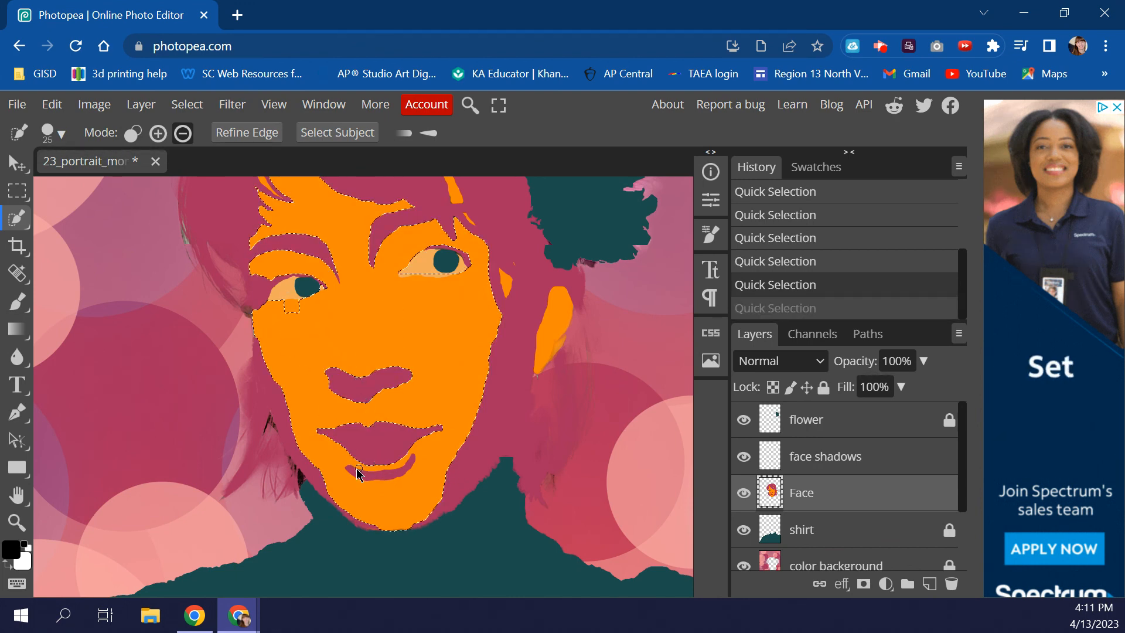
key(ctrl+shift+z)
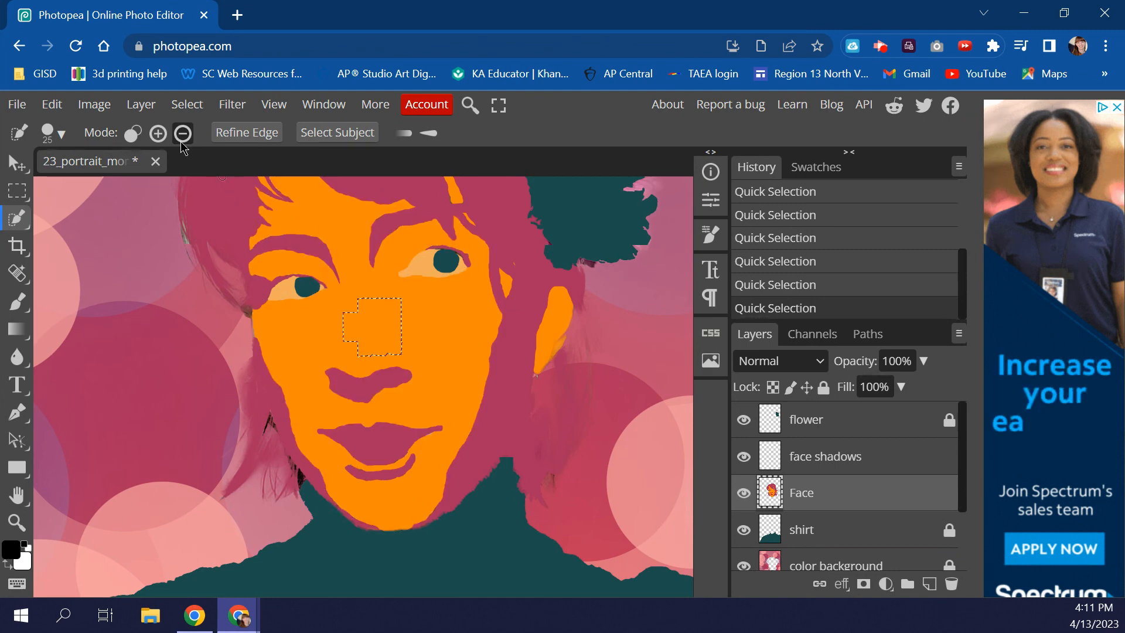
Add the orange face area back to the selection with the Quick Selection brush in add mode, enlarged to 90 px
click(159, 133)
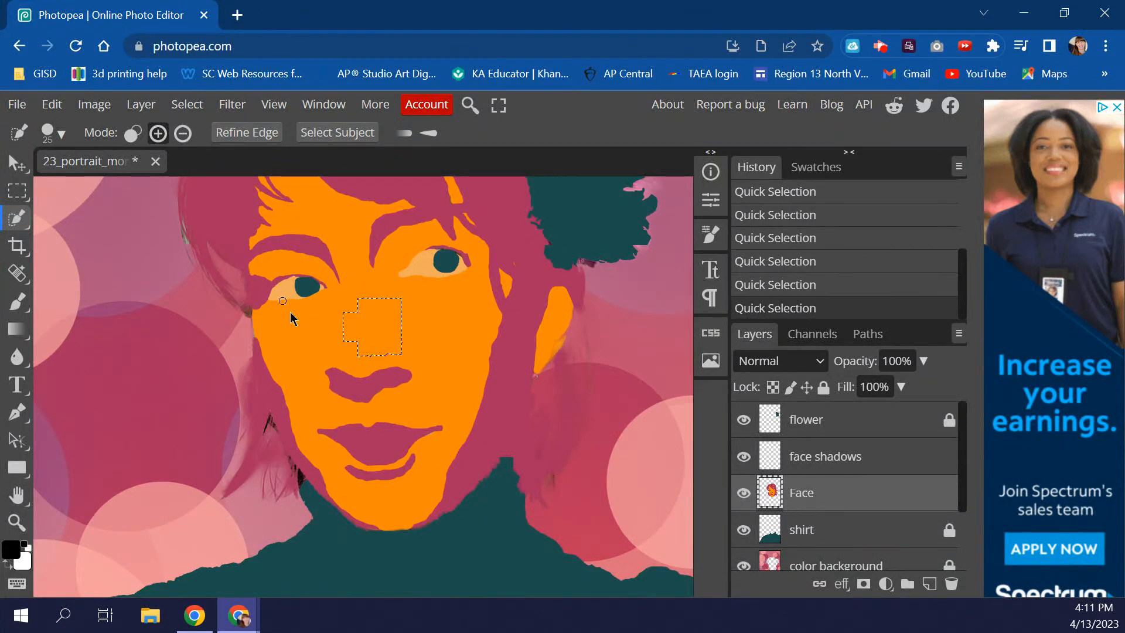
key(bracketright)
key(bracketright)
key(bracketright)
key(bracketright)
key(bracketright)
key(bracketright)
key(bracketright)
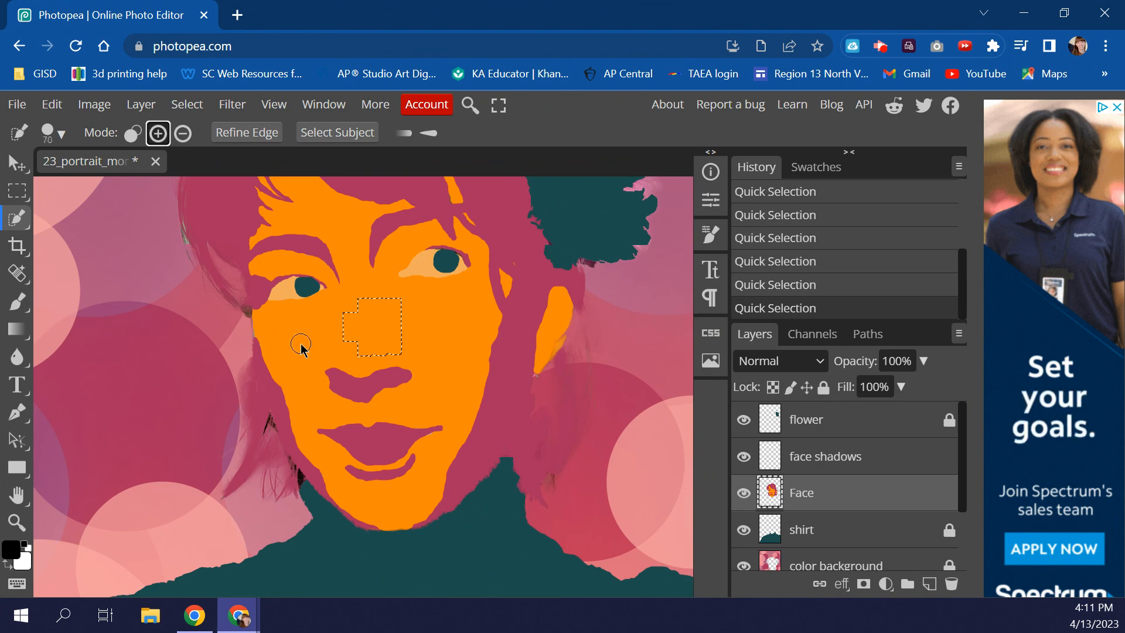
click(326, 326)
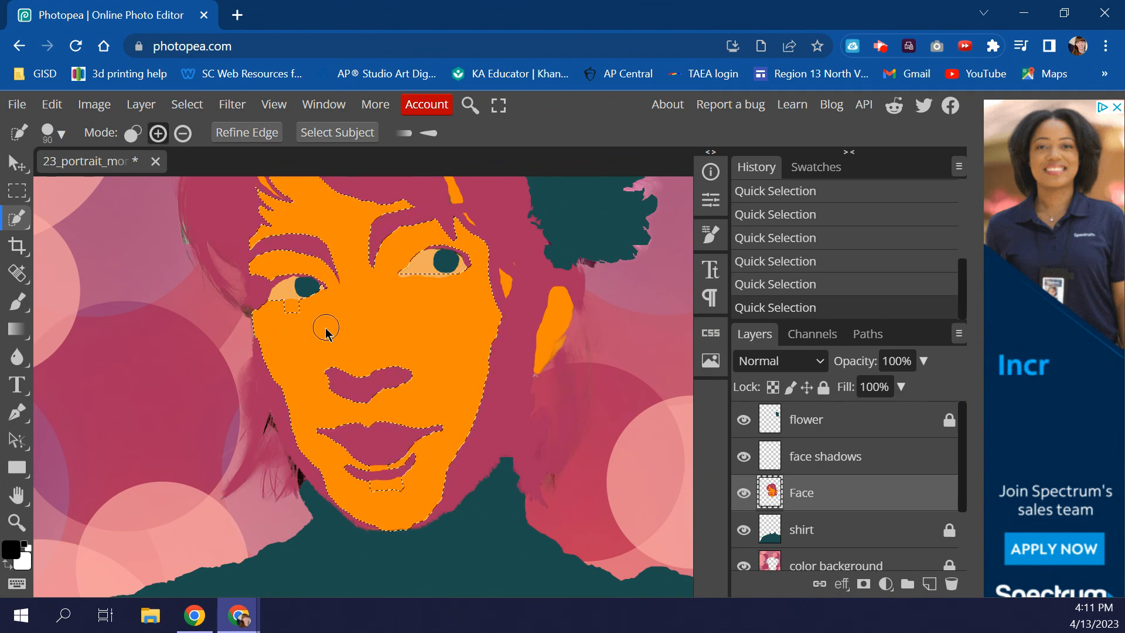
Correct the face selection along the lower edge of the left-hand eye and add the missed patch of chin below the lips
key(ctrl+d)
click(296, 322)
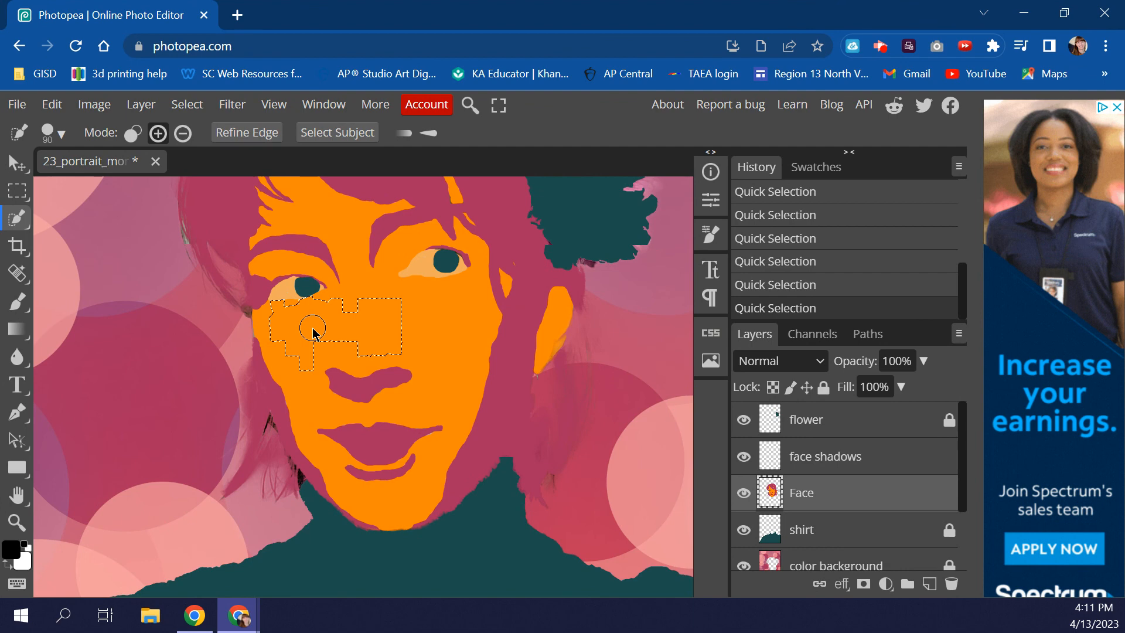
click(361, 291)
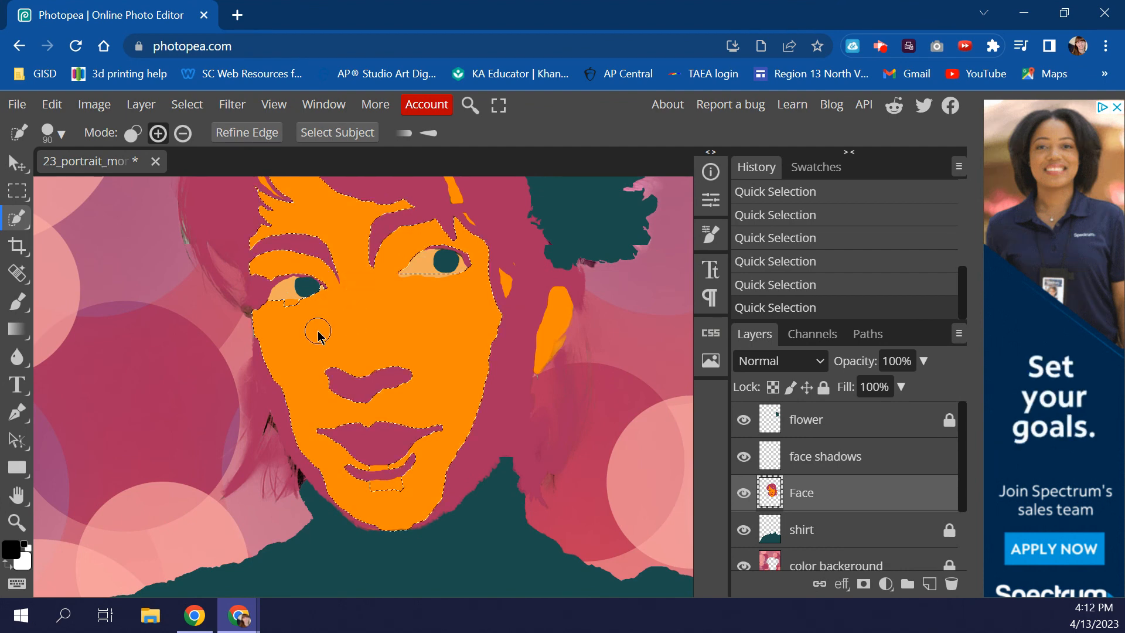
key(ctrl+d)
mouse_move(296, 319)
mouse_down()
mouse_move(402, 322)
mouse_move(463, 340)
mouse_up()
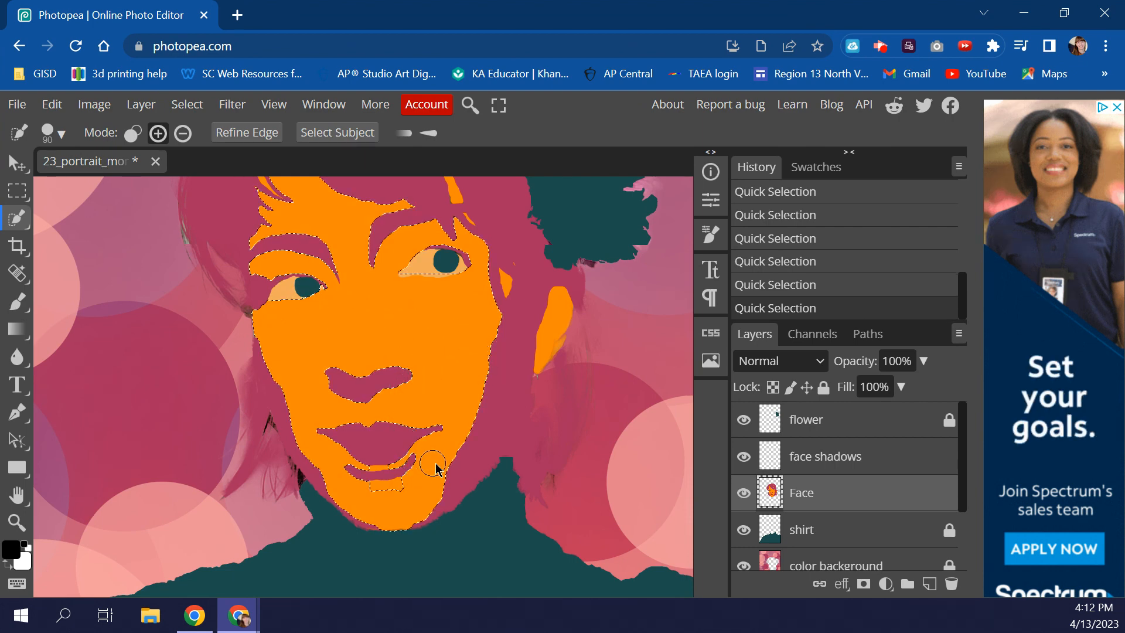
drag(404, 497, 380, 508)
Add the orange gap between the lower lip and the shadow beneath it to the selection with a 15 px brush
key(z)
click(380, 473)
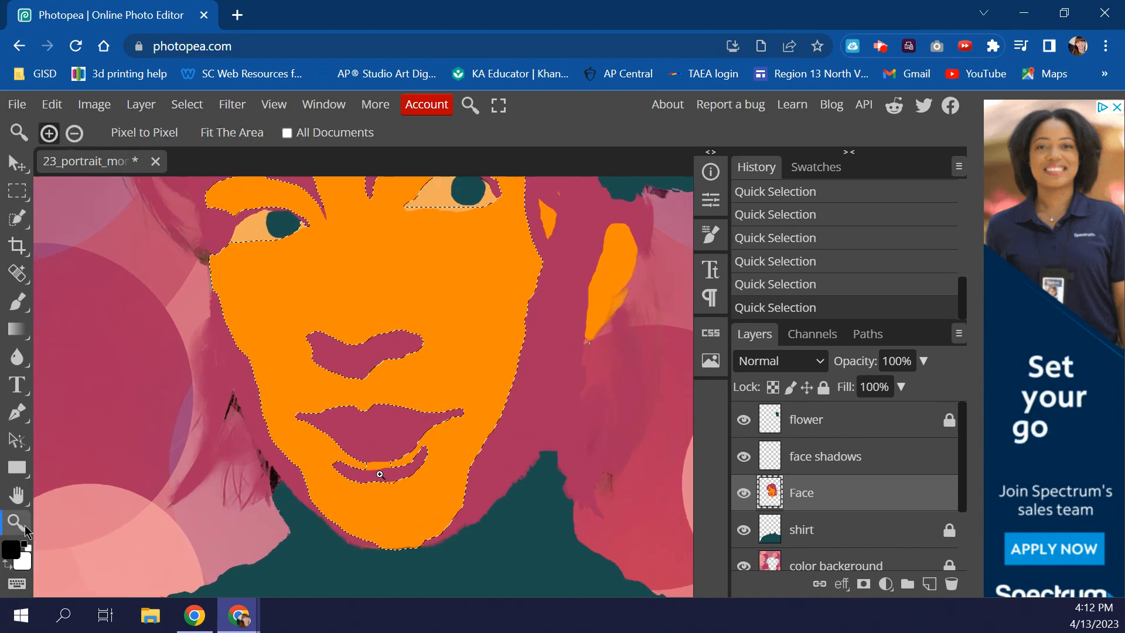
click(380, 473)
click(380, 474)
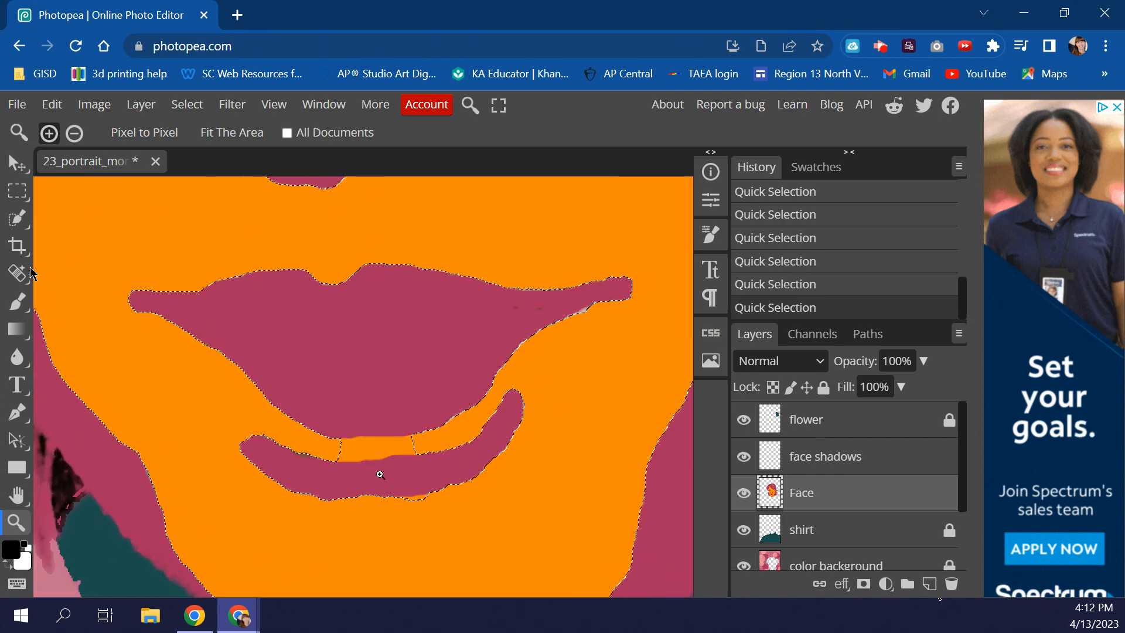
click(10, 226)
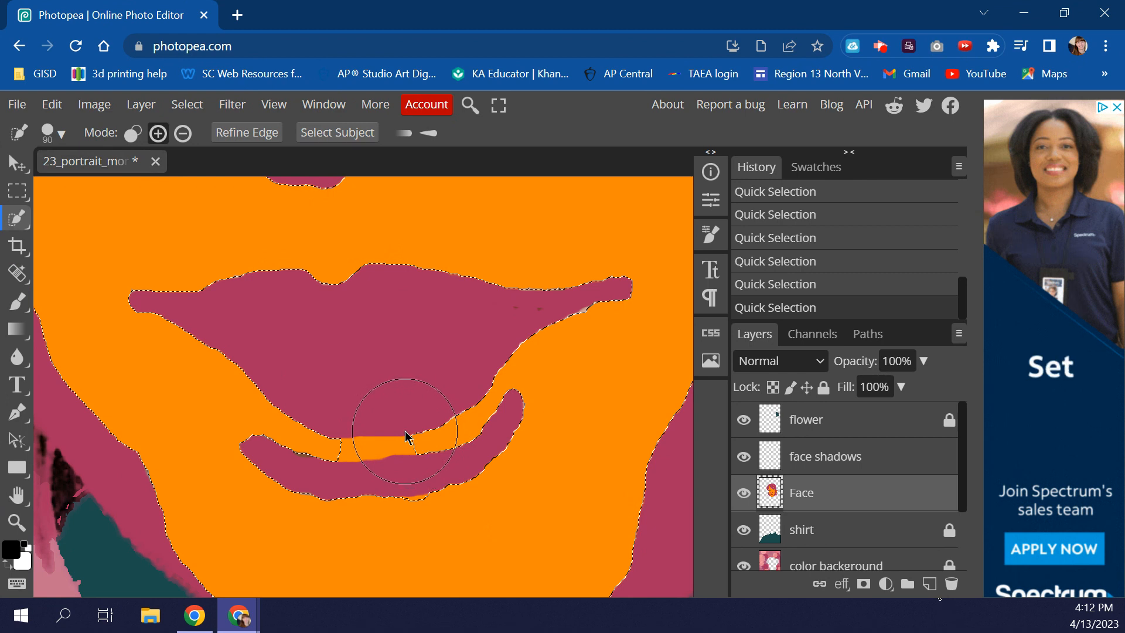
key(bracketleft)
key(bracketleft)
key(bracketleft)
key(bracketleft)
key(bracketleft)
key(bracketleft)
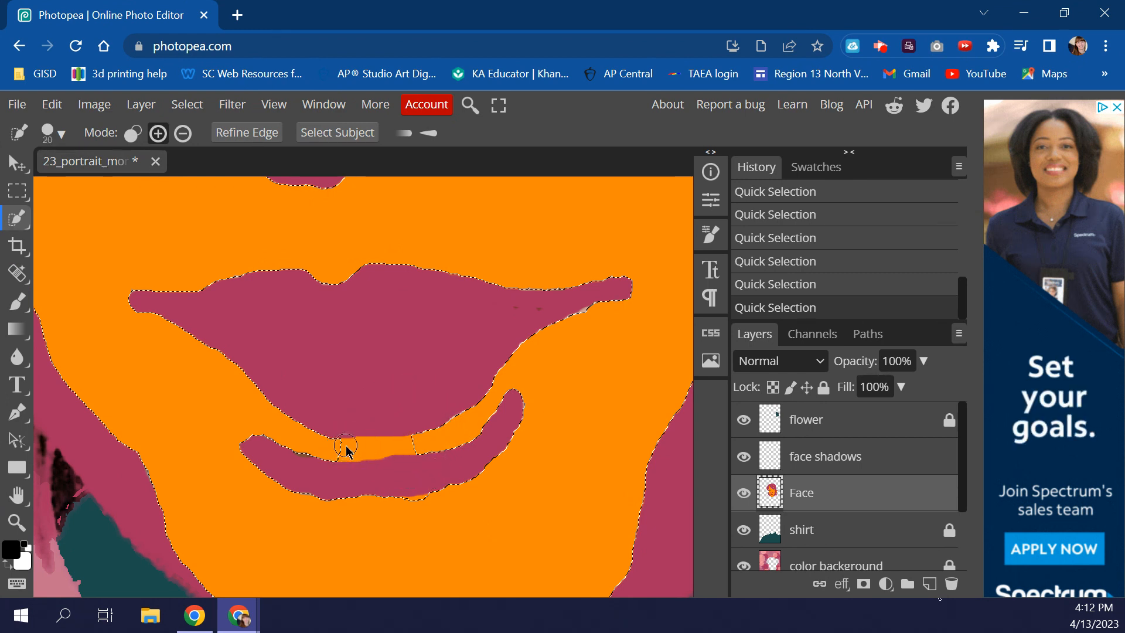
click(343, 454)
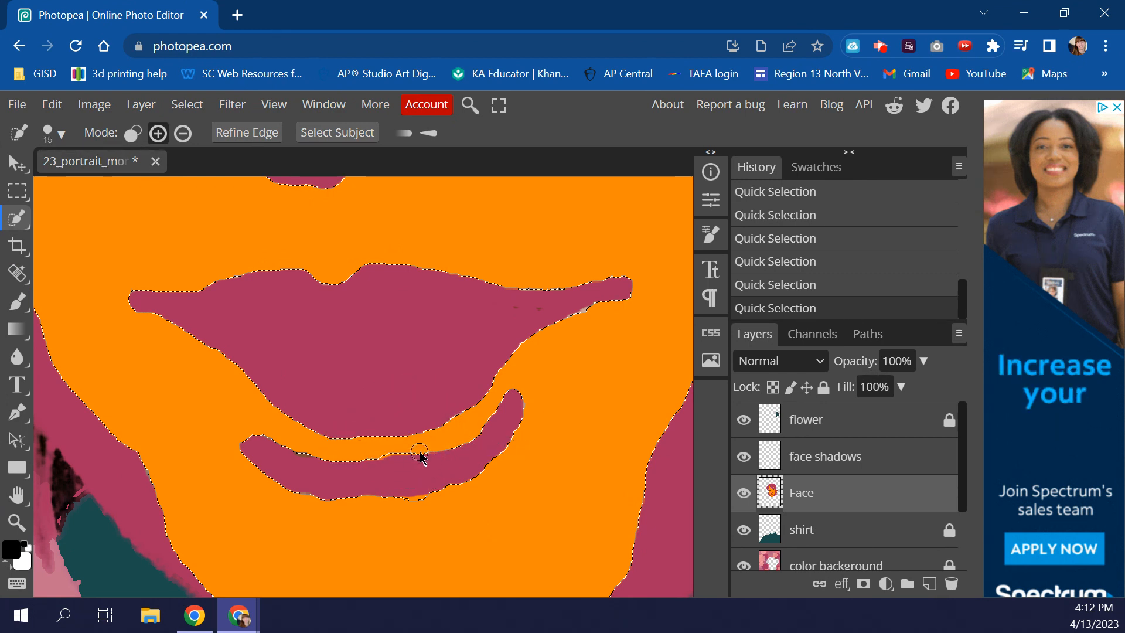
Subtract the lower edge and inner corner of the right-hand eye from the selection, adding back the orange skin below it
scroll(421, 455, up, 5)
scroll(420, 455, up, 8)
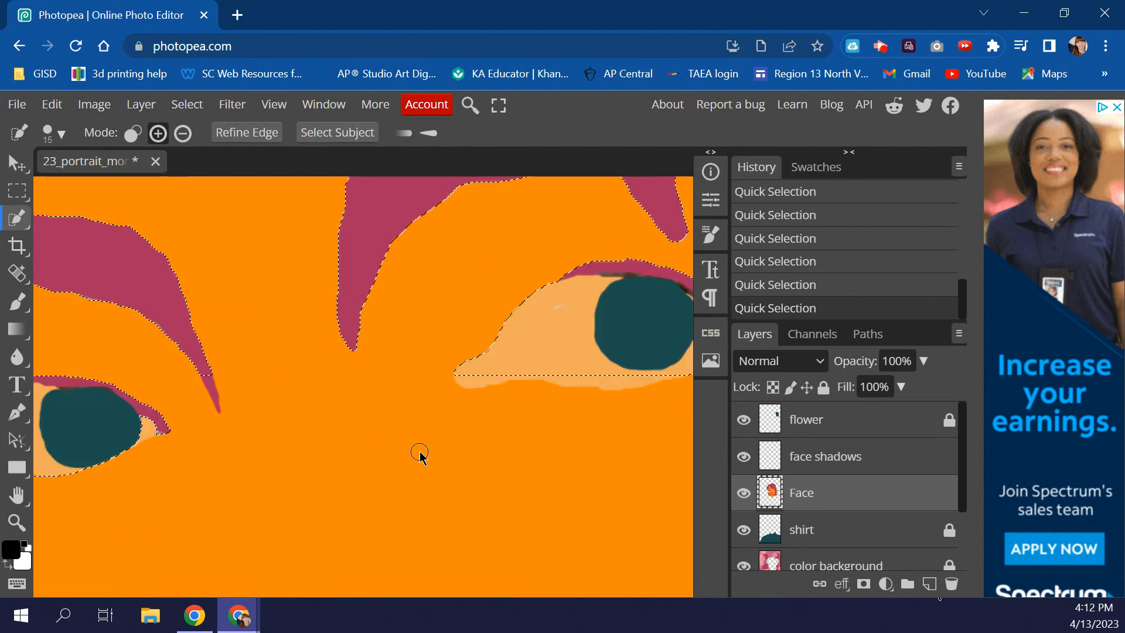
scroll(416, 454, down, 2)
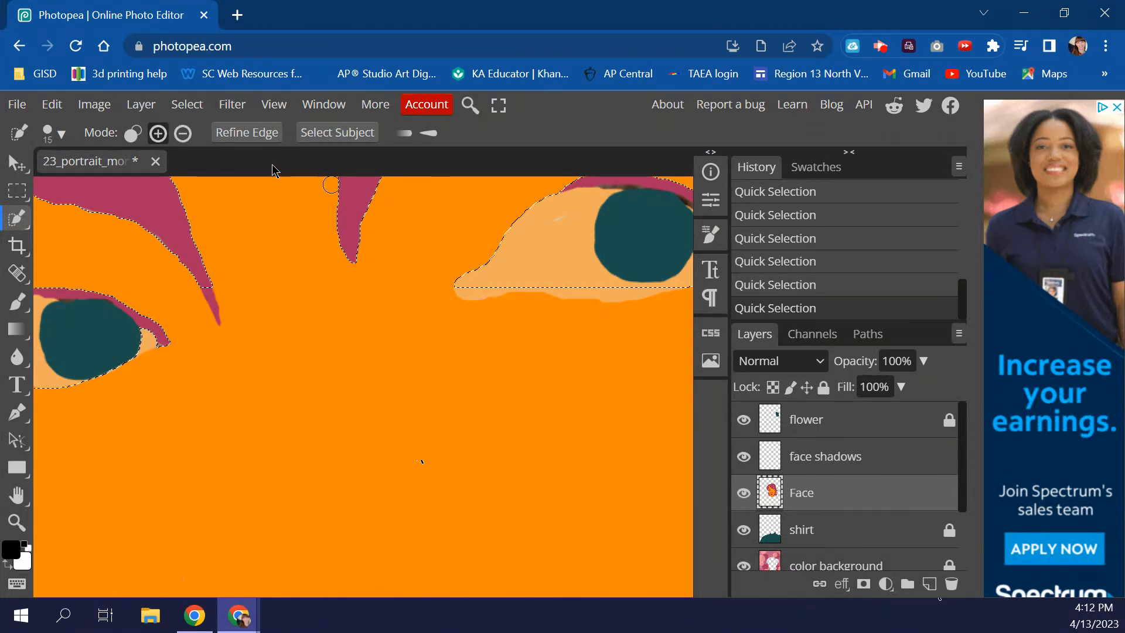
drag(470, 284, 614, 293)
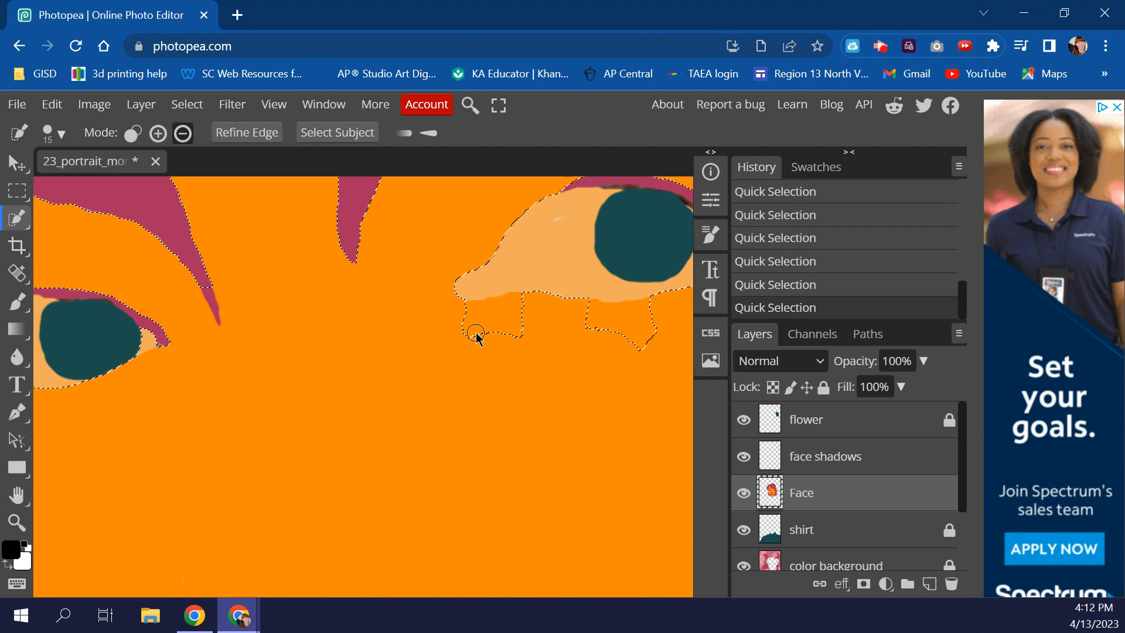
click(183, 134)
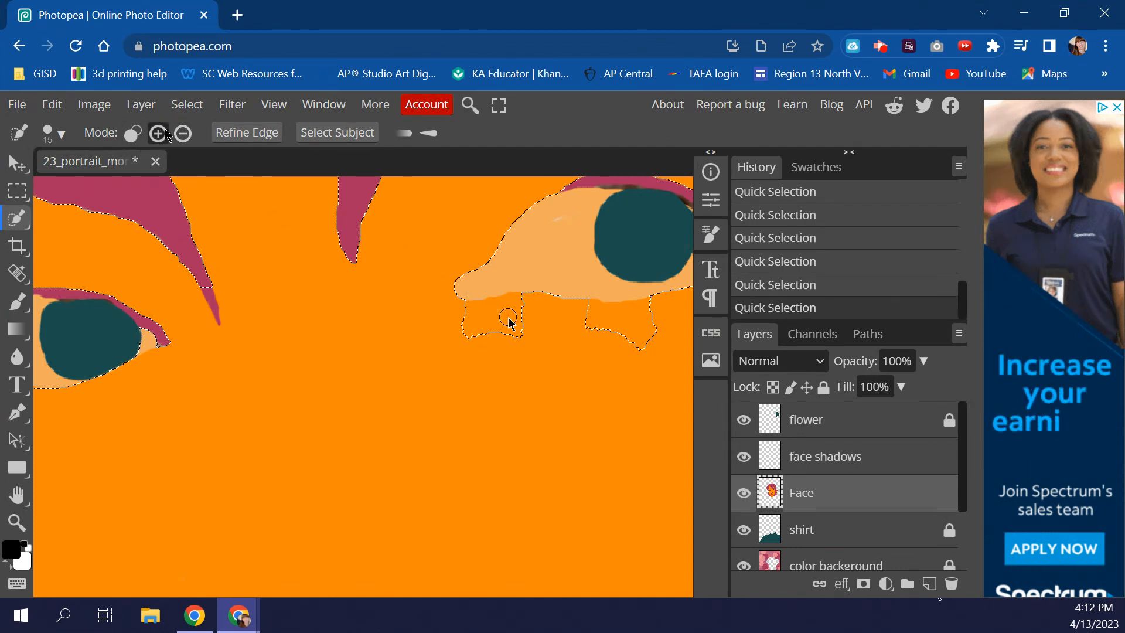
drag(510, 319, 505, 321)
click(625, 329)
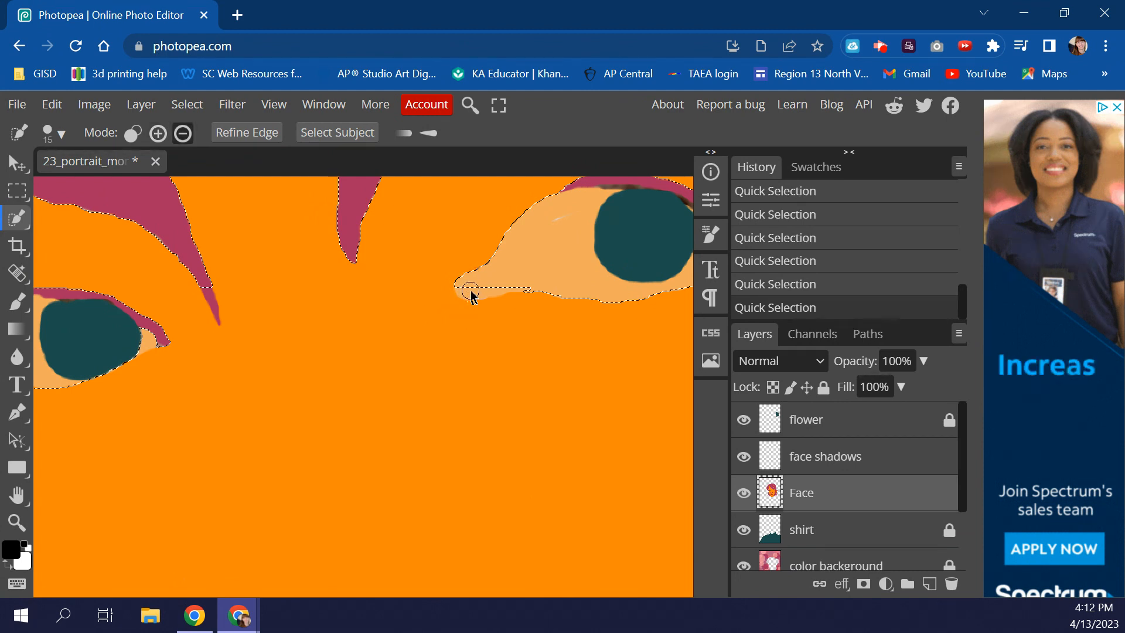
click(469, 292)
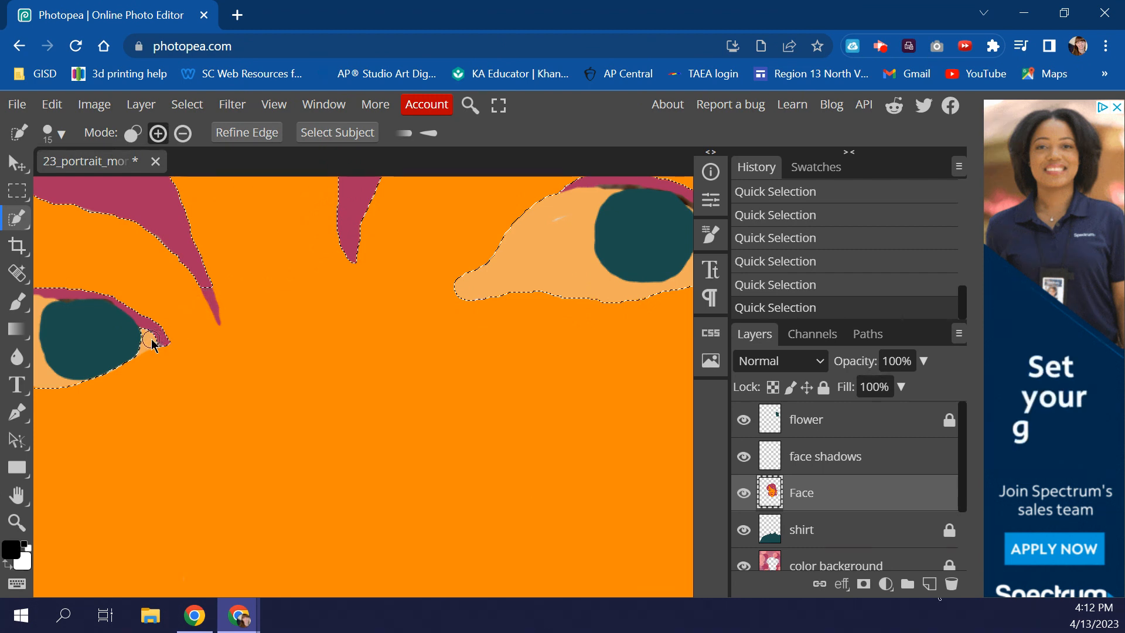
Subtract the inner corner of the left-hand eye from the face selection with the 15 px brush
key(alt)
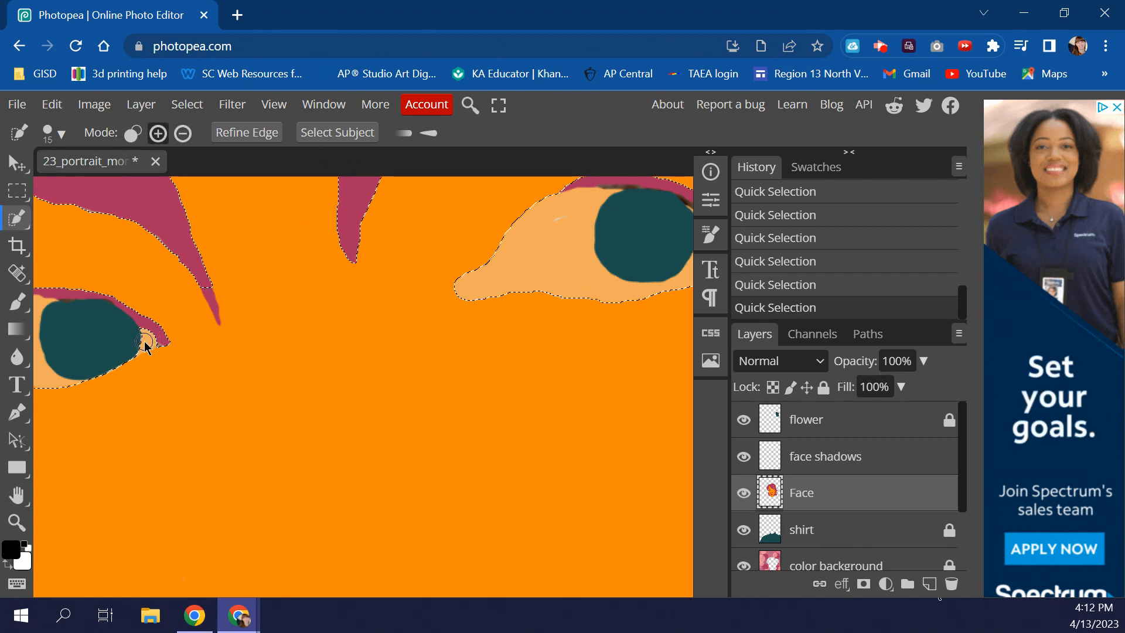
drag(144, 346, 164, 380)
key(ctrl+z)
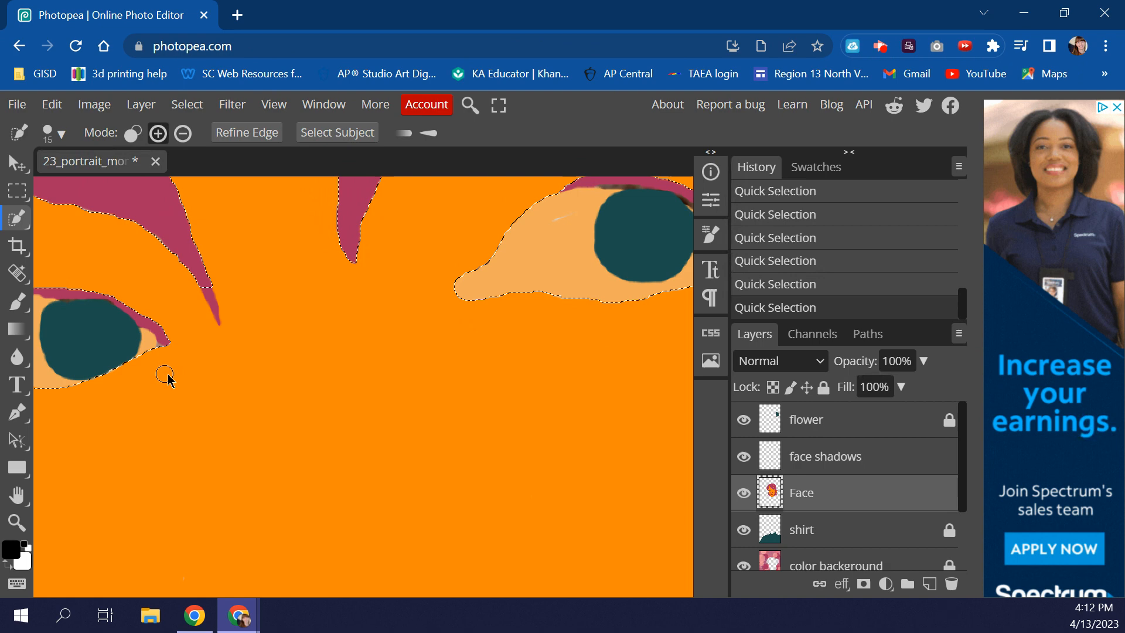
Subtract the tip of the left-hand eyebrow with a 9 px brush, and restore the eyelid skin to the selection
key(bracketleft)
key(bracketleft)
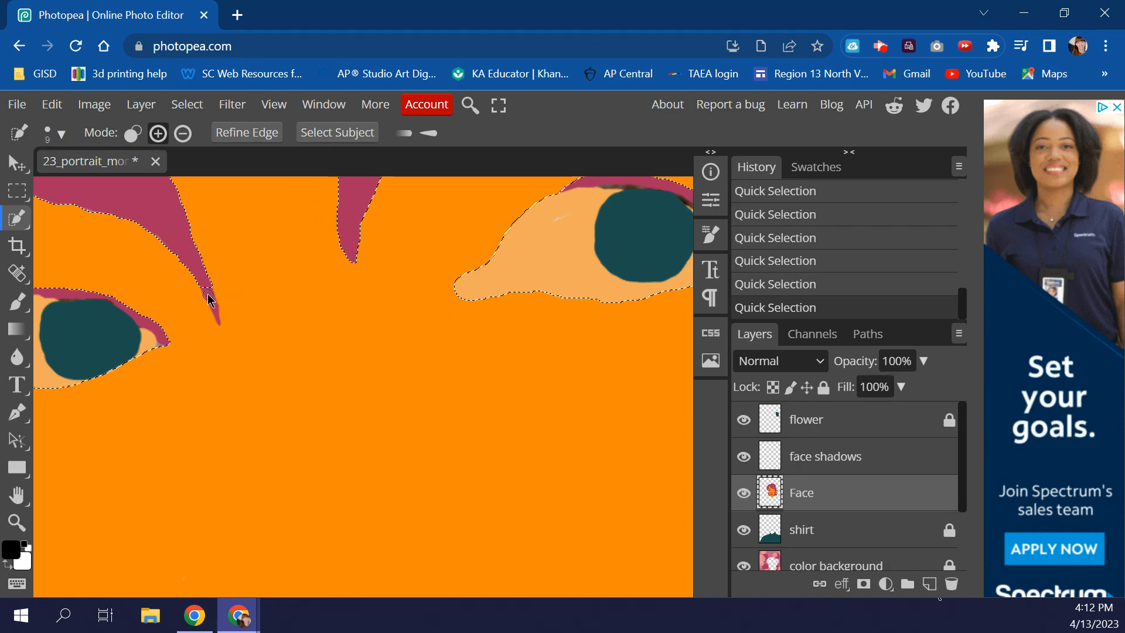
key(alt)
drag(211, 297, 190, 336)
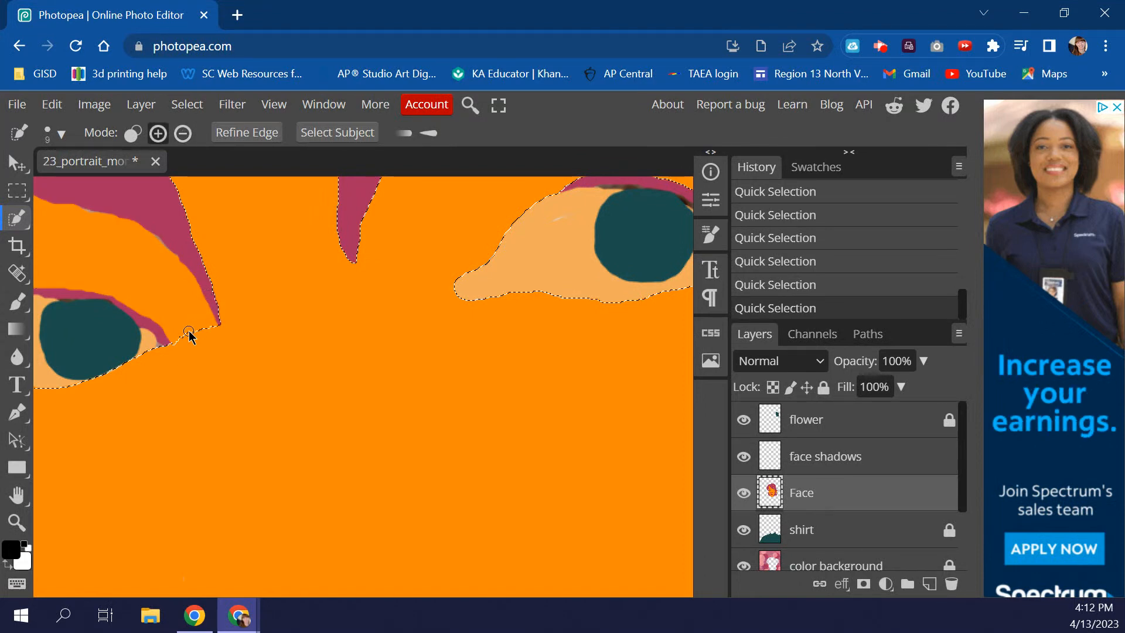
key(bracketright)
key(bracketright)
key(bracketright)
key(bracketright)
key(bracketright)
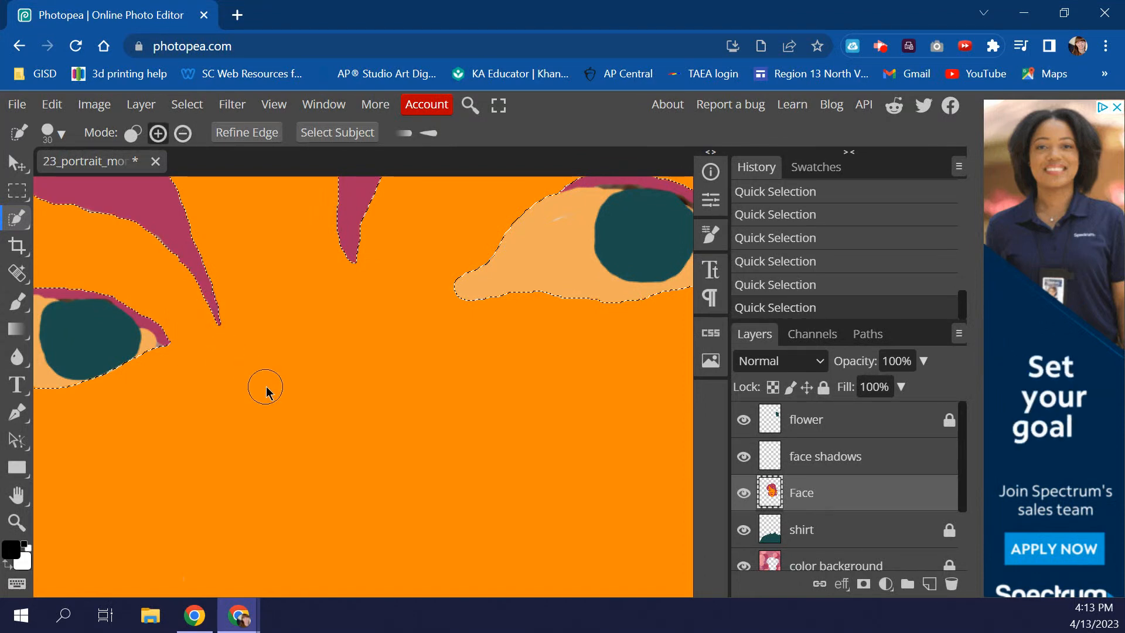
Check the face selection's edges around the eyebrows, eyes and mouth for missed areas
scroll(327, 377, up, 4)
scroll(346, 357, down, 4)
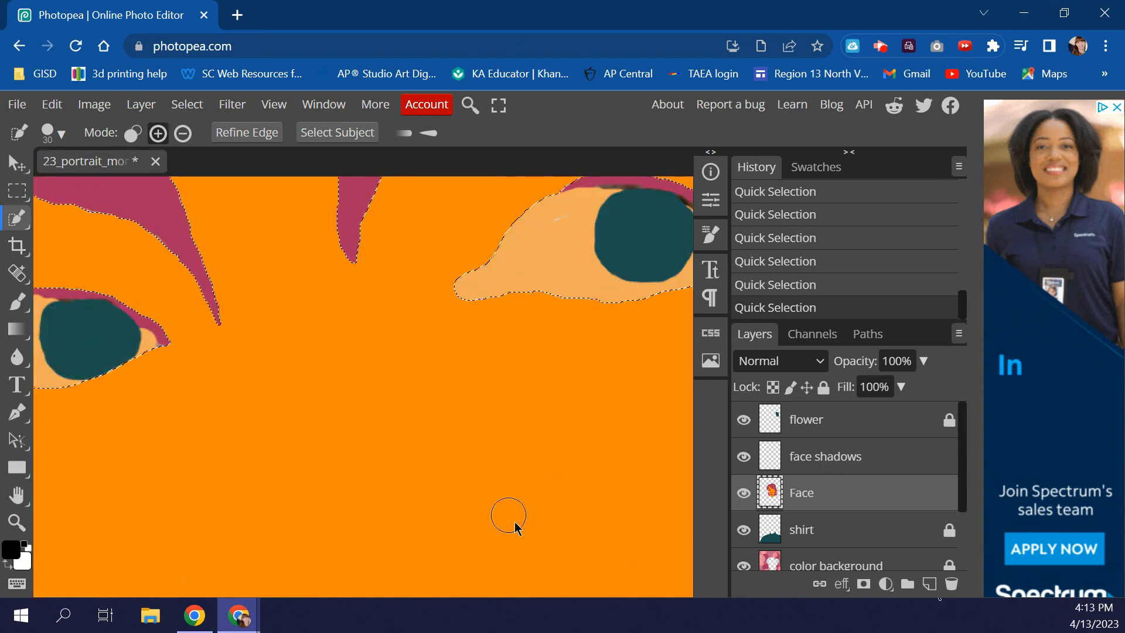
scroll(211, 477, up, 4)
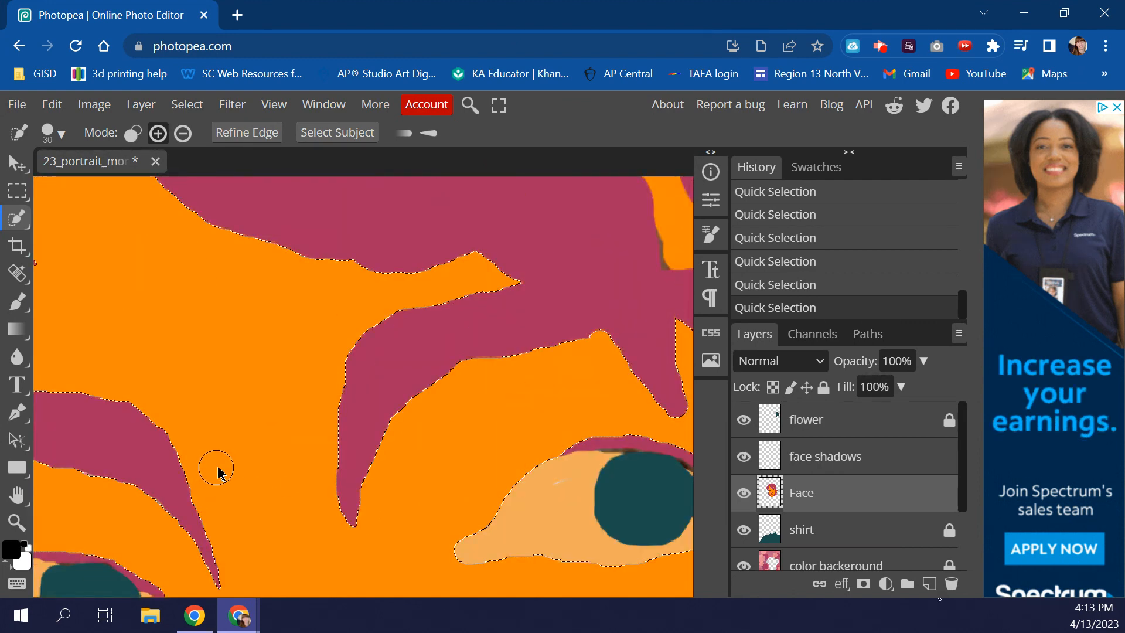
scroll(217, 471, down, 10)
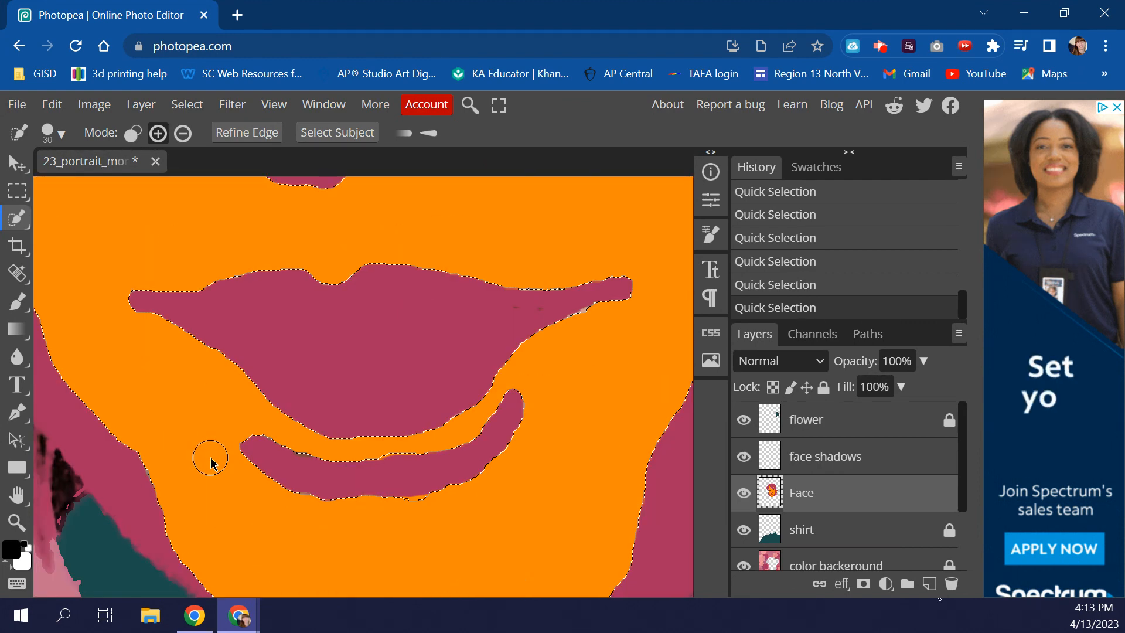
scroll(211, 462, up, 6)
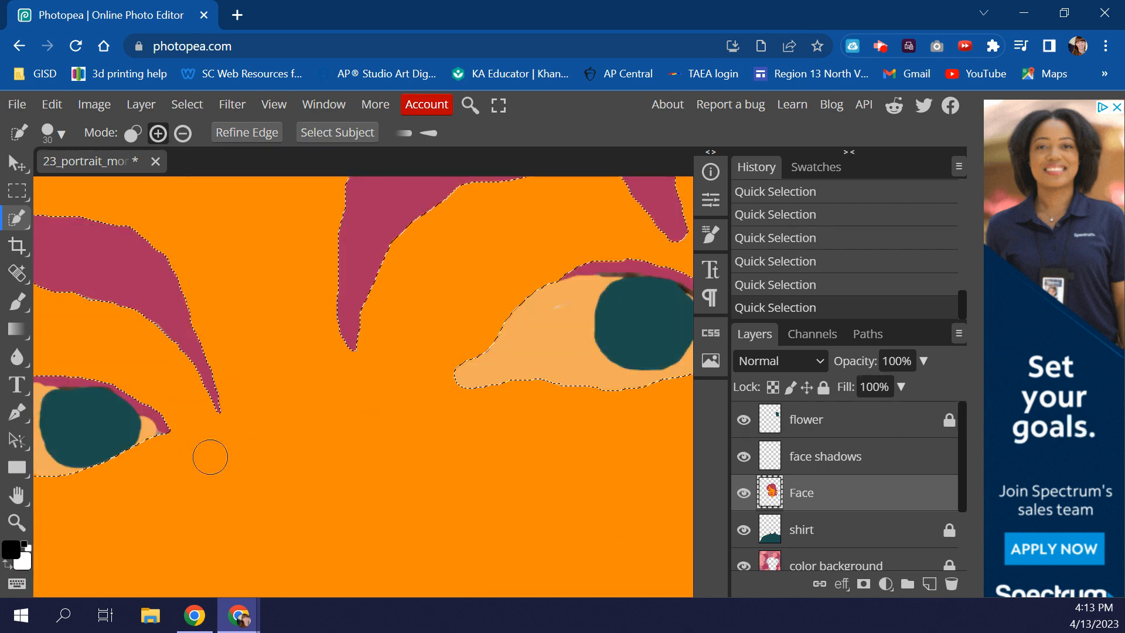
Hide the Face layer to expose the portrait photo, and make the face shadows layer active
click(16, 522)
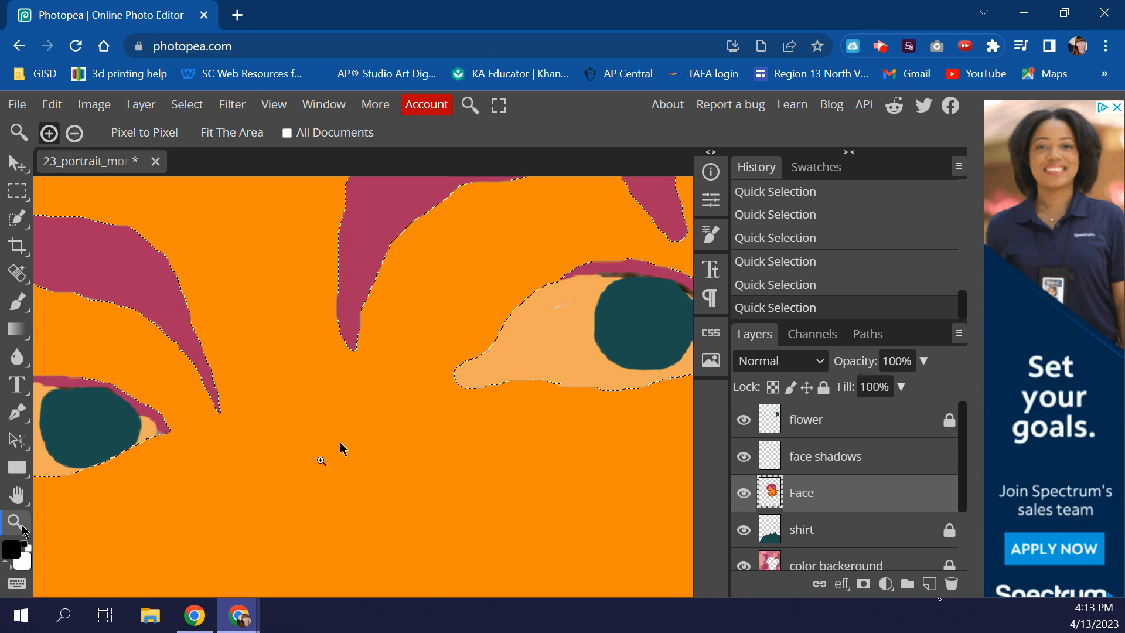
scroll(342, 452, down, 3)
scroll(347, 475, down, 3)
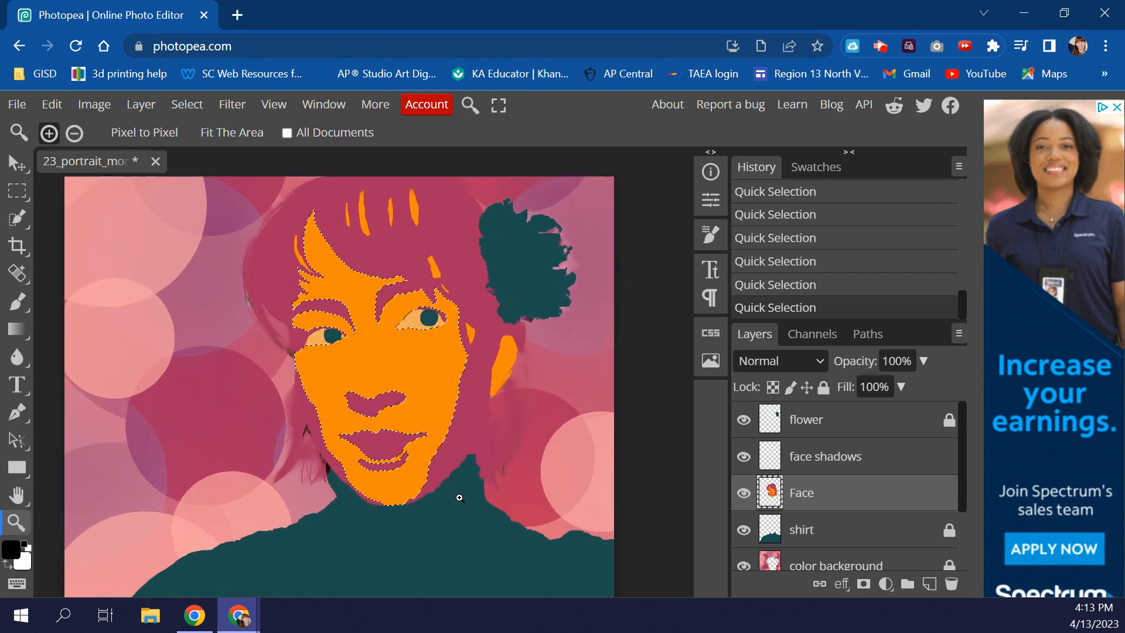
scroll(460, 498, up, 2)
scroll(437, 471, up, 3)
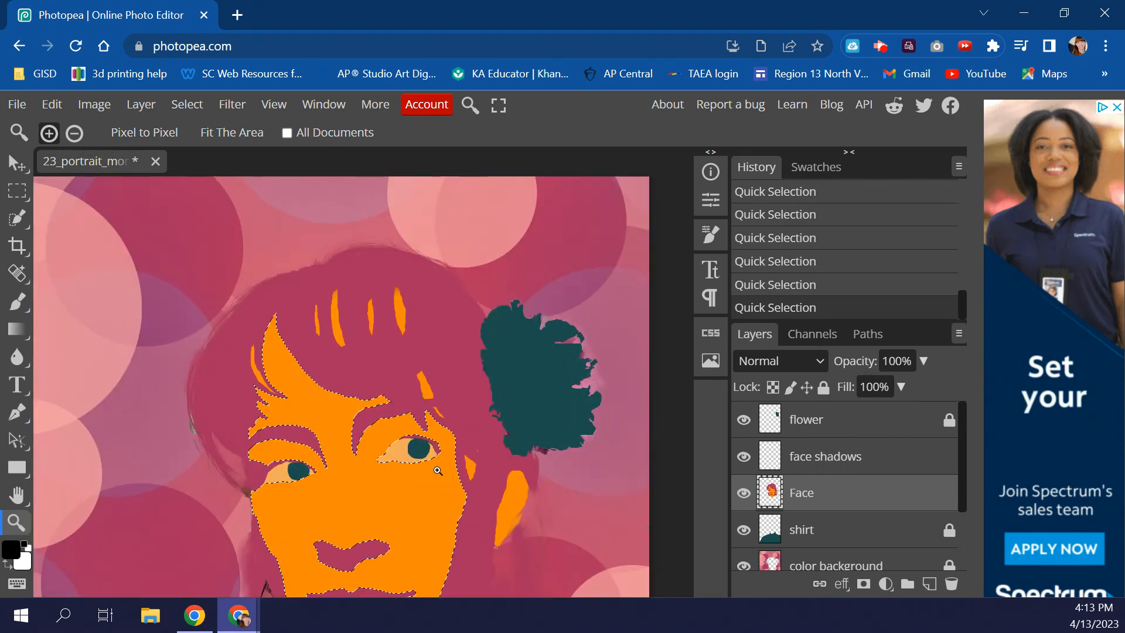
scroll(440, 474, down, 3)
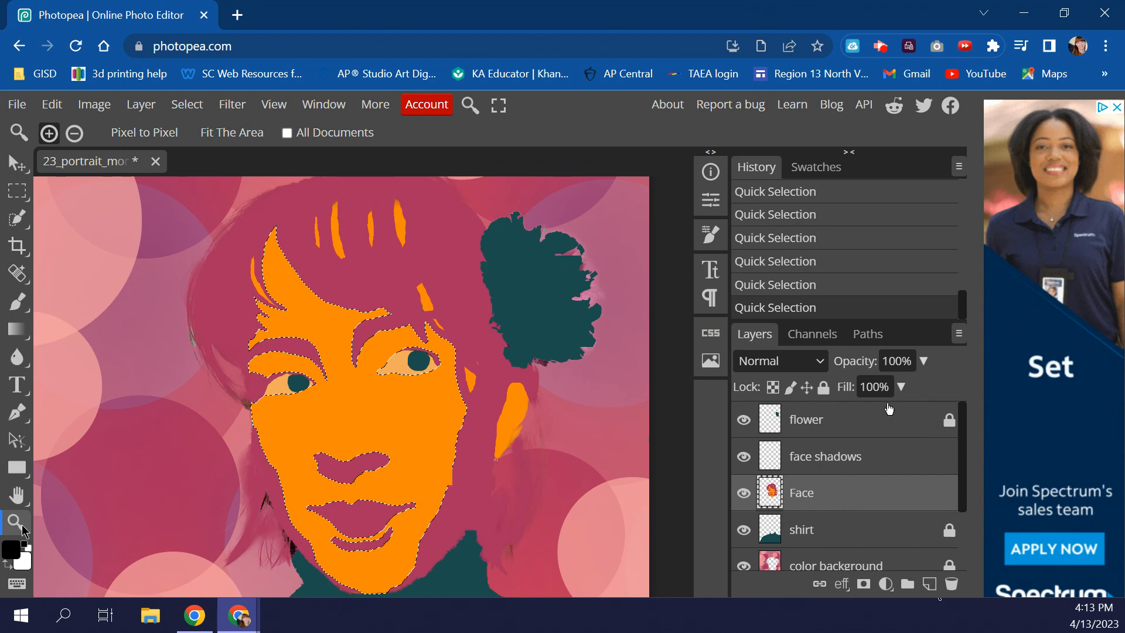
click(745, 494)
click(744, 494)
click(744, 494)
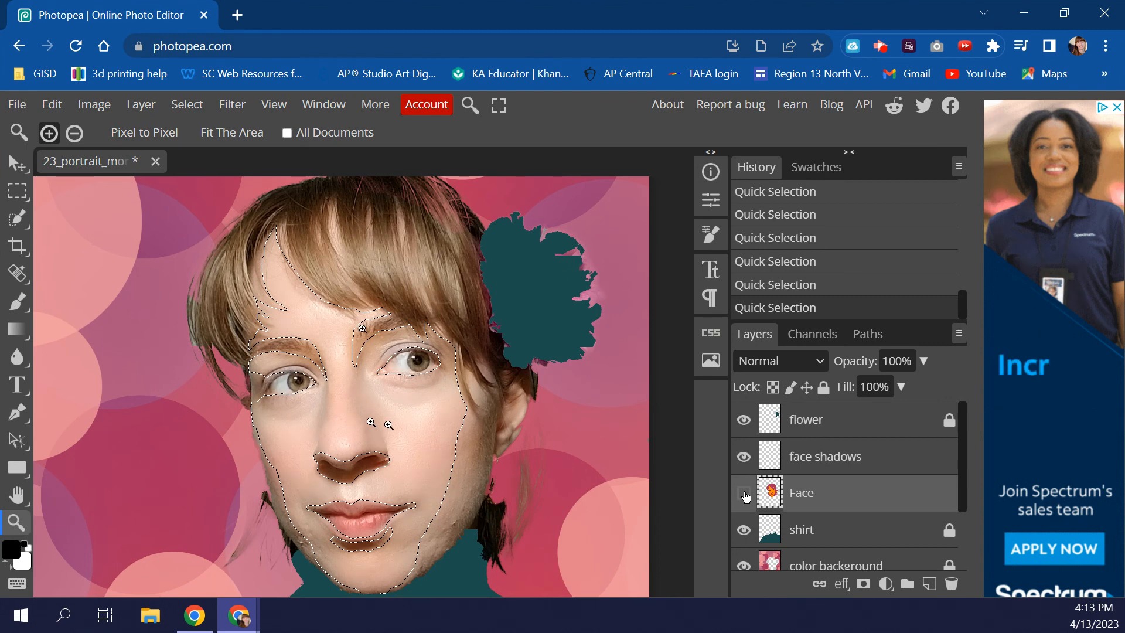
click(873, 462)
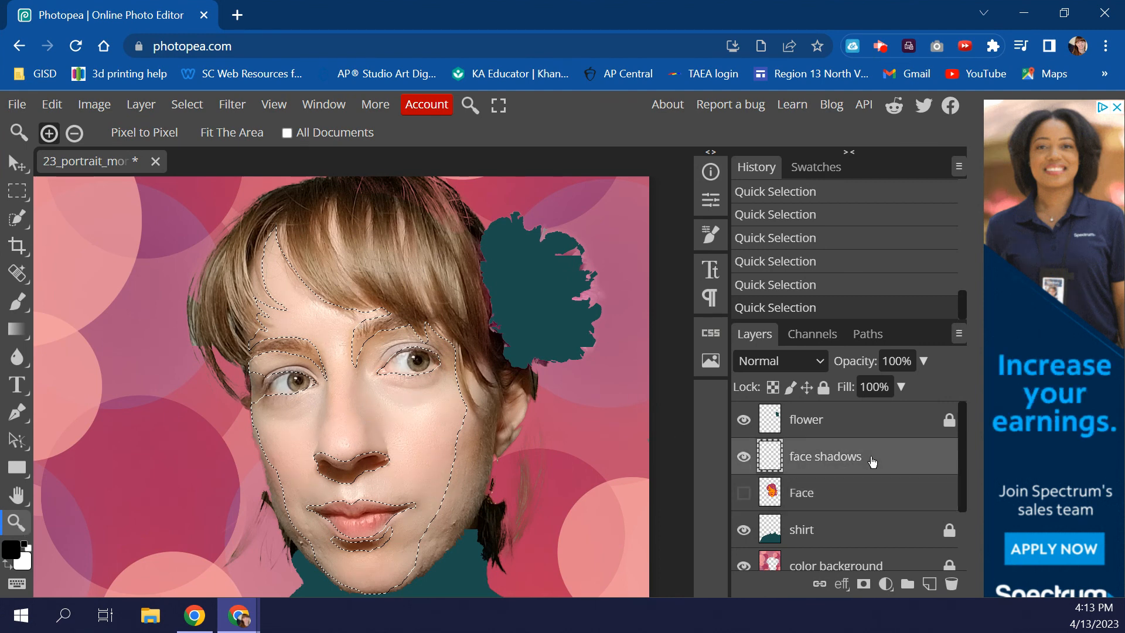
scroll(348, 357, up, 2)
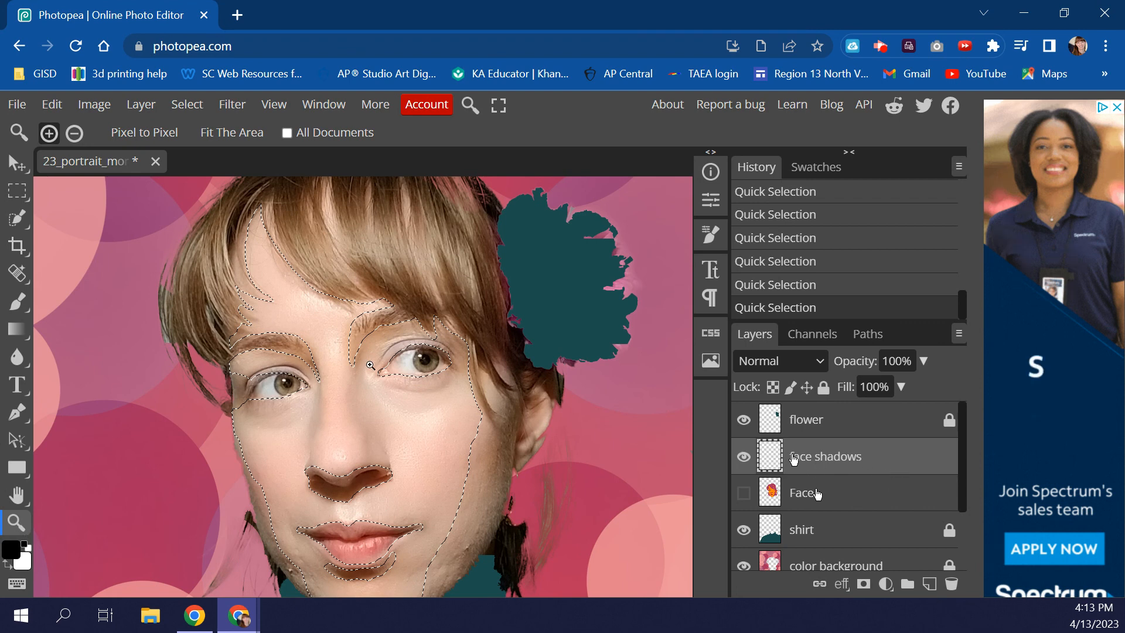
Confirm black (000000) as the foreground colour and set up the Brush tool at 90 px
click(13, 551)
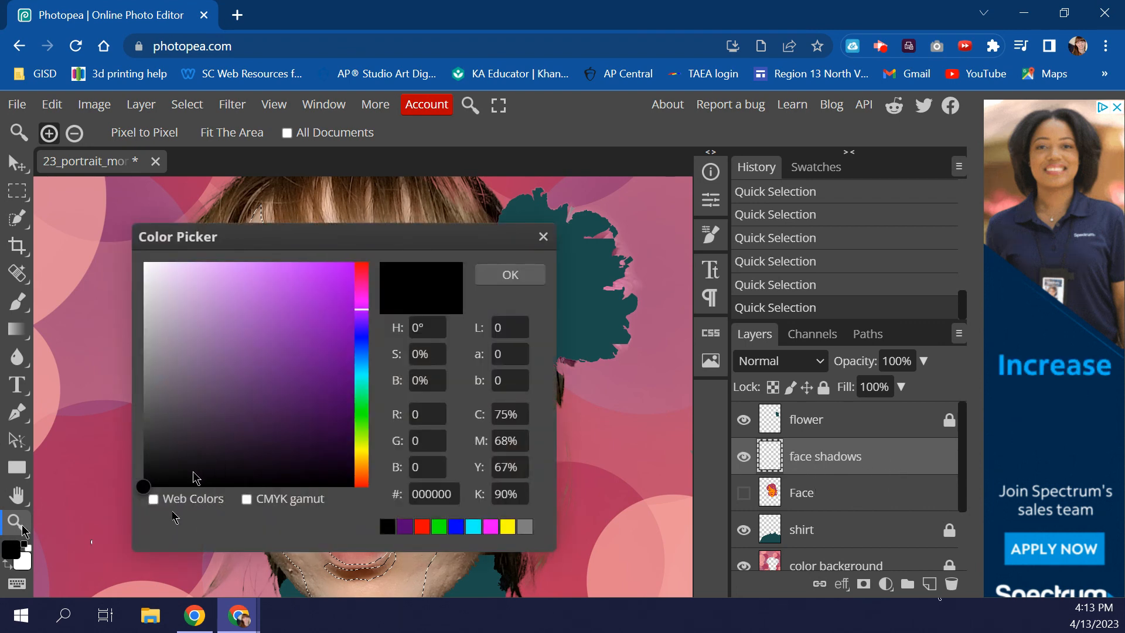
click(509, 276)
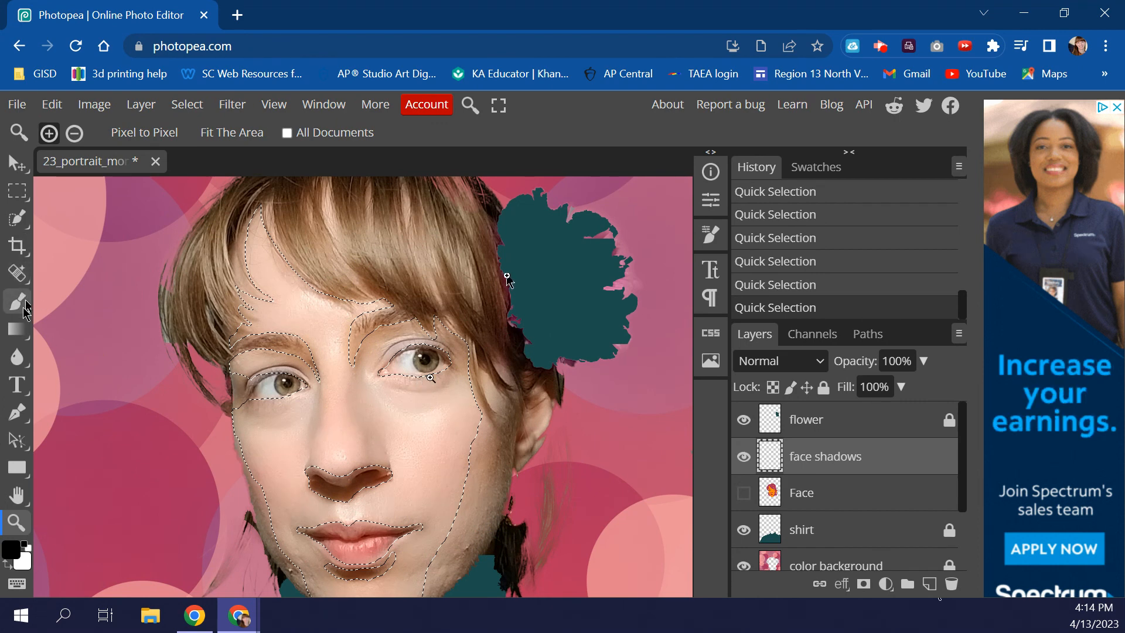
click(17, 302)
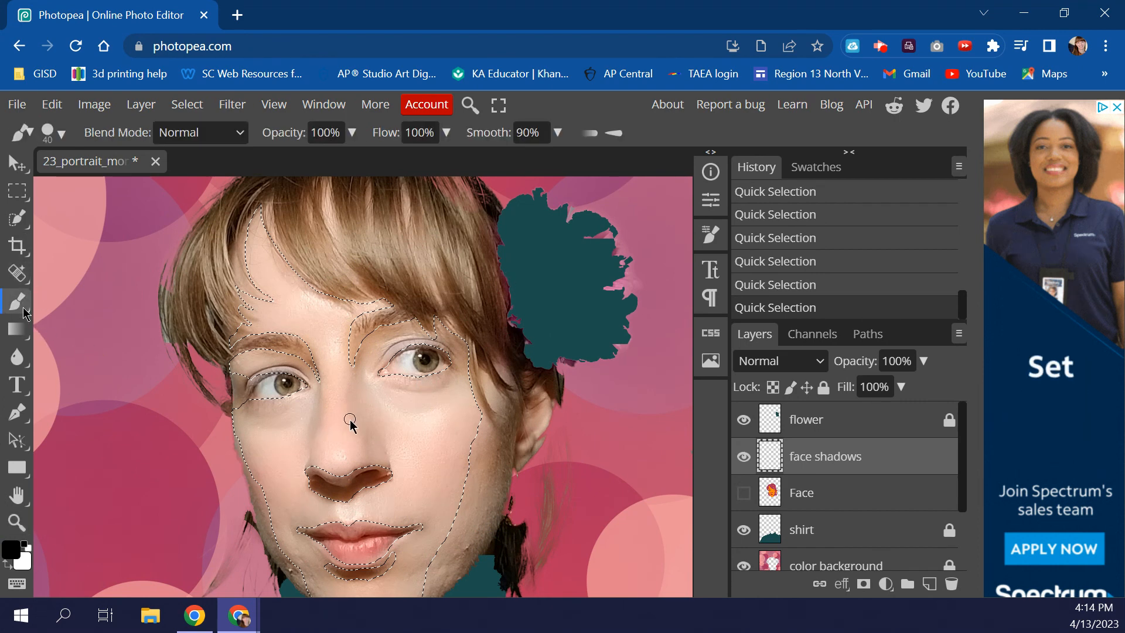
key(bracketright)
key(bracketright)
key(bracketright)
key(bracketright)
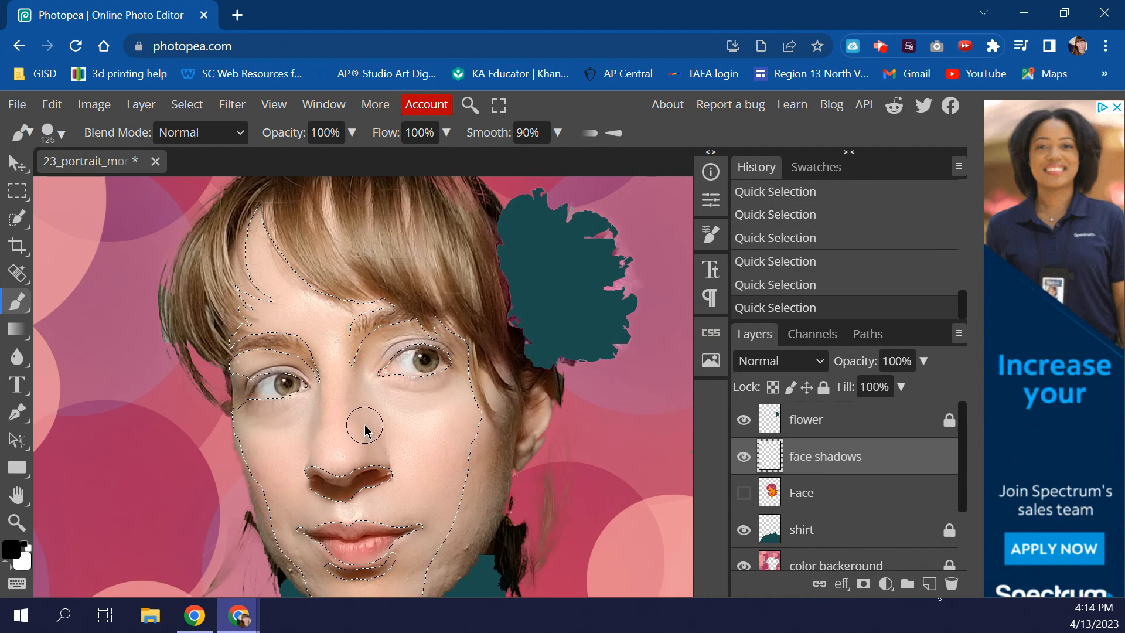
key(bracketleft)
key(bracketleft)
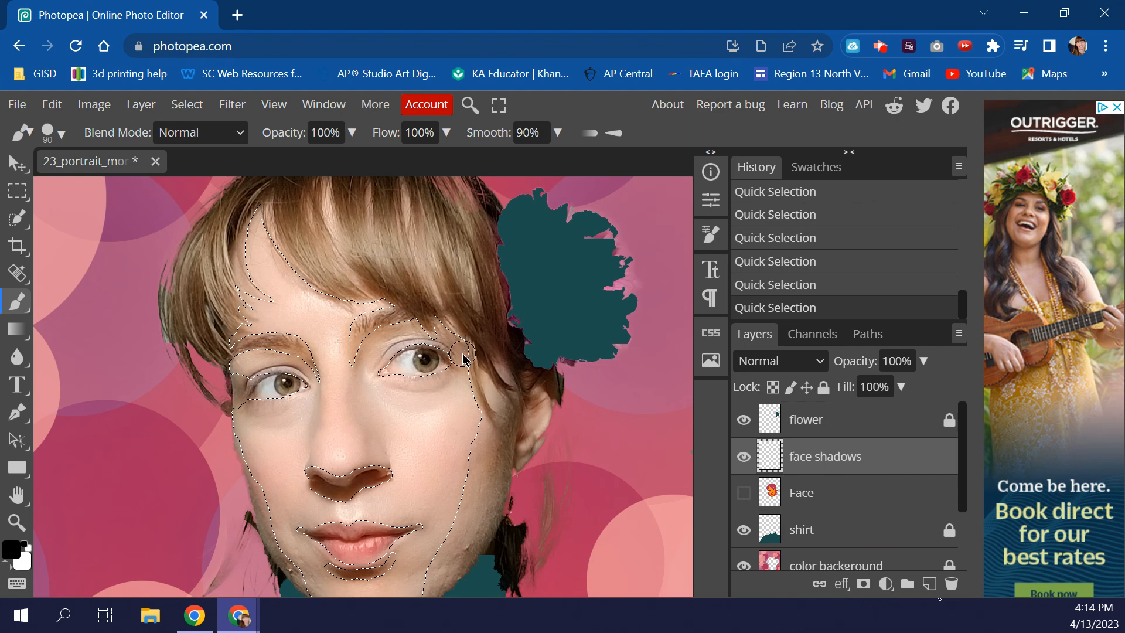
Set the brush smoothing to 0% and reduce the brush size to 50 px
click(558, 133)
drag(556, 160, 469, 180)
click(61, 134)
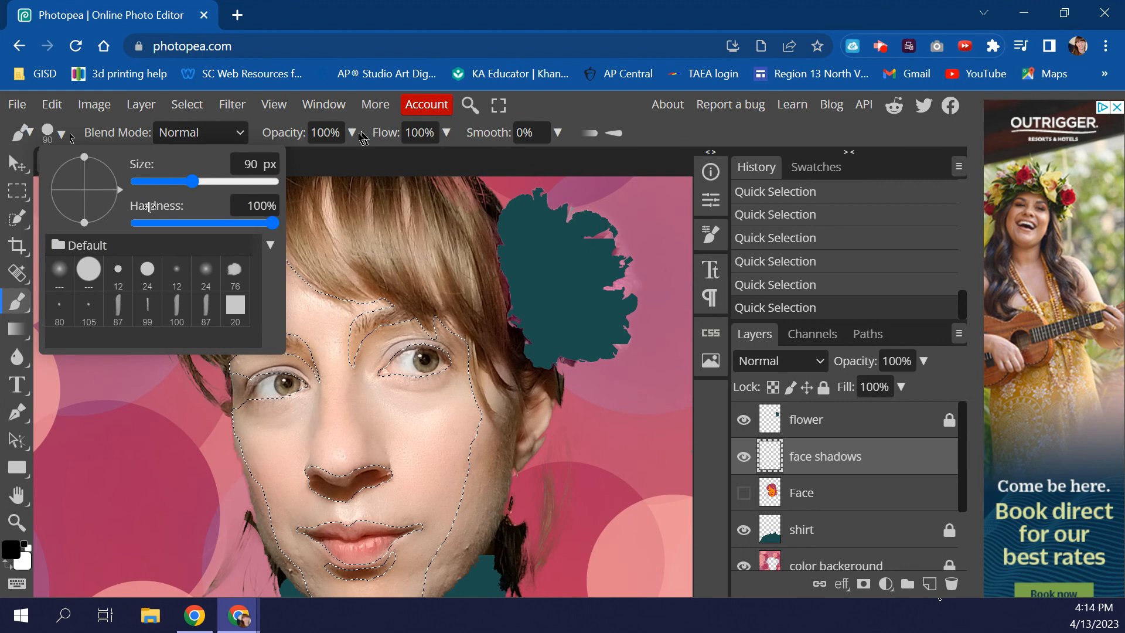
click(61, 133)
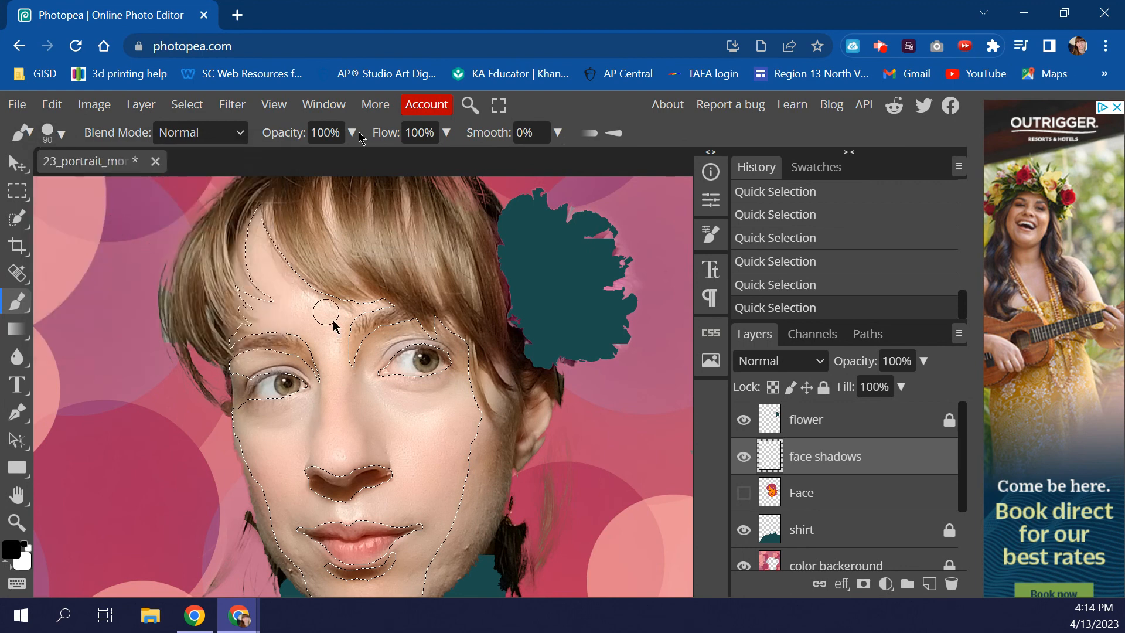
key(bracketleft)
key(bracketleft)
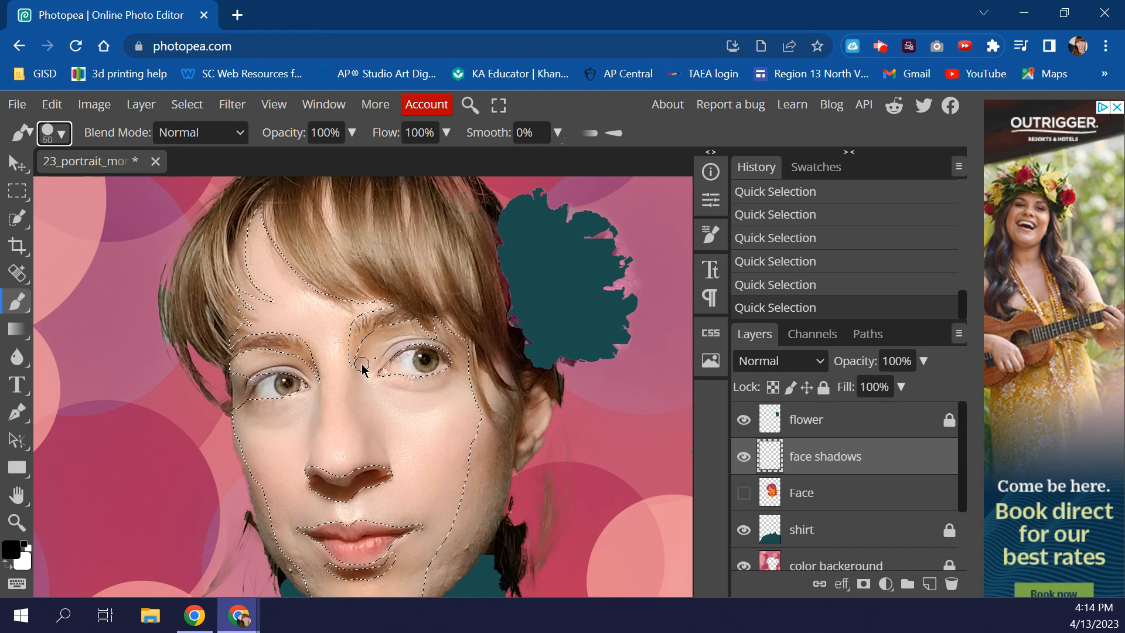
Try unsmoothed black strokes above the right-hand eye and across the cheek, and undo them
drag(362, 369, 381, 331)
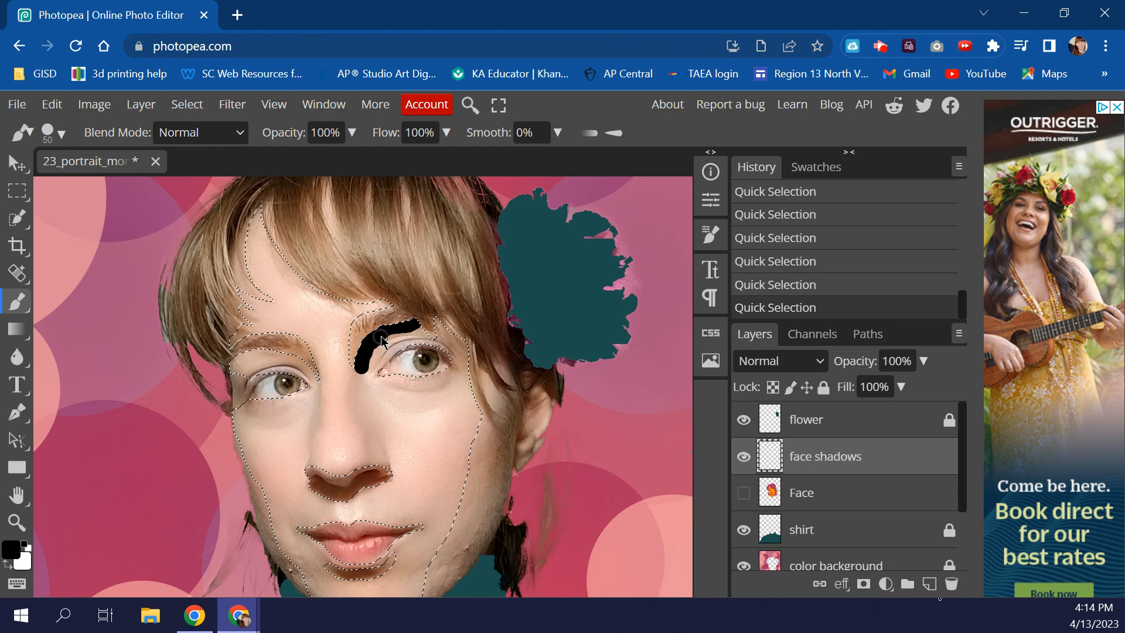
mouse_move(404, 331)
mouse_down()
mouse_move(424, 326)
mouse_move(436, 339)
mouse_up()
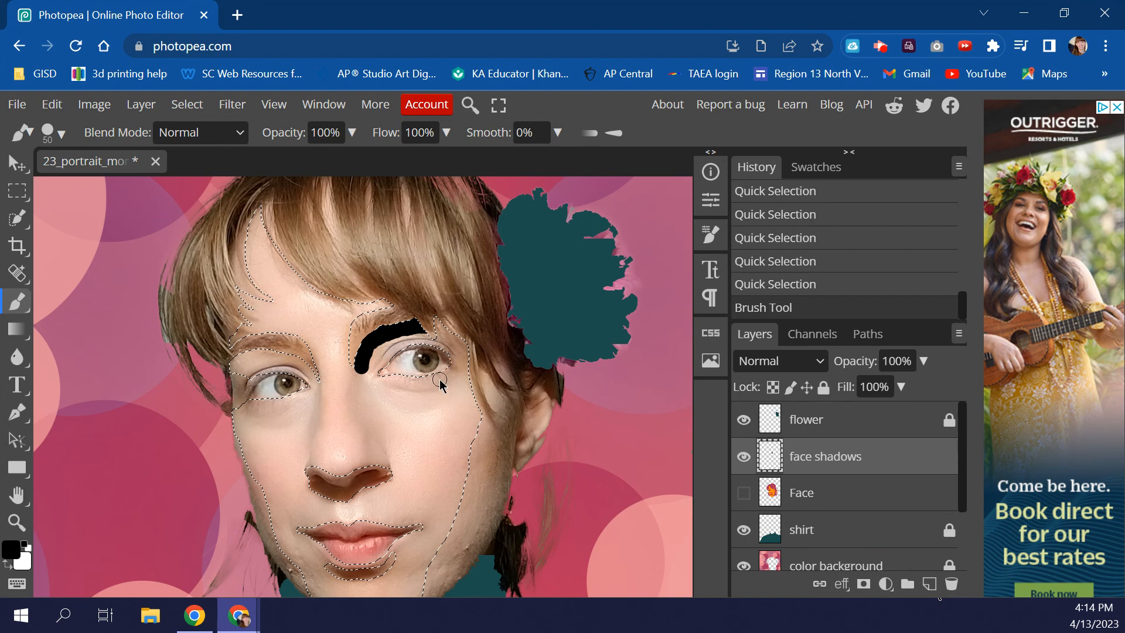
key(ctrl+z)
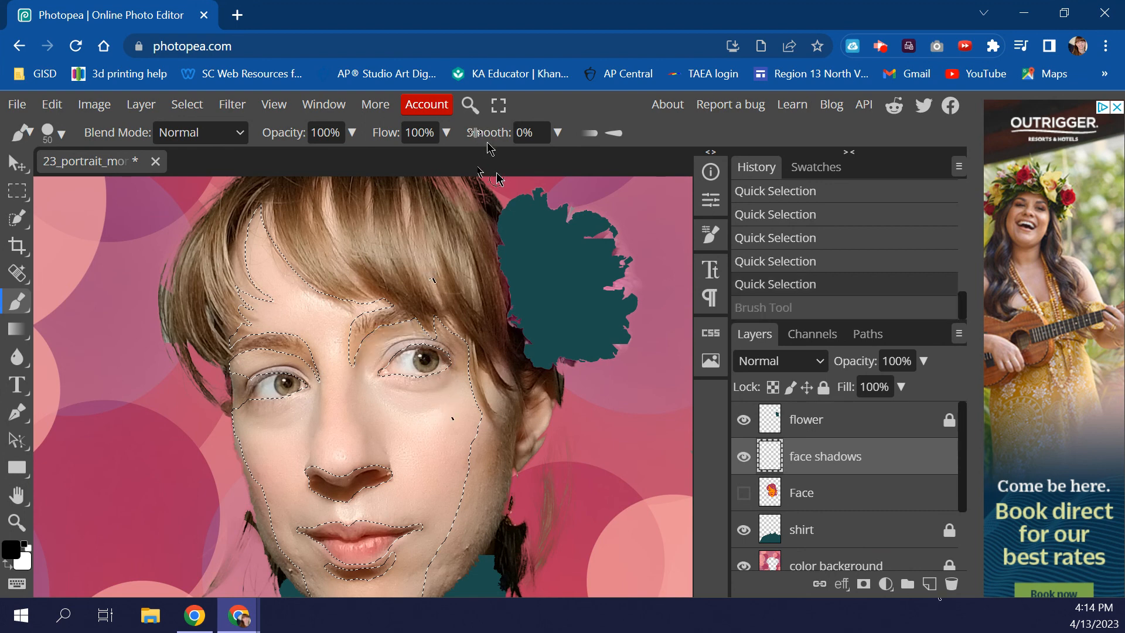
click(519, 131)
key(BackSpace)
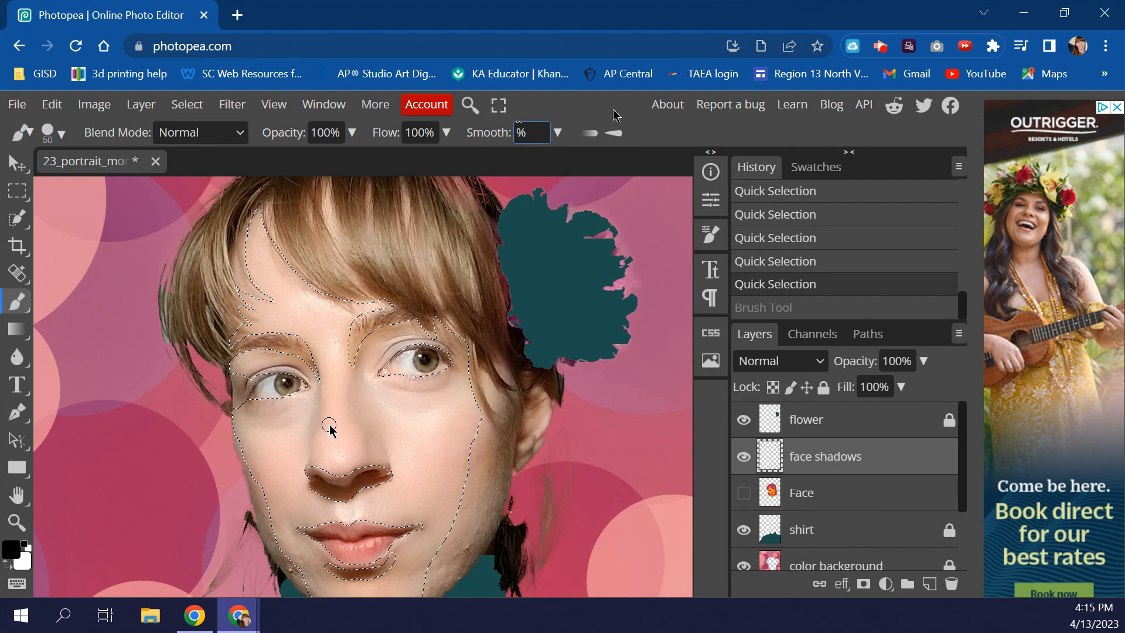
mouse_move(319, 429)
mouse_down()
mouse_move(410, 401)
mouse_move(446, 429)
mouse_move(452, 466)
mouse_move(418, 470)
mouse_move(410, 449)
mouse_move(378, 469)
mouse_move(410, 494)
mouse_move(455, 503)
mouse_move(476, 425)
mouse_move(454, 369)
mouse_up()
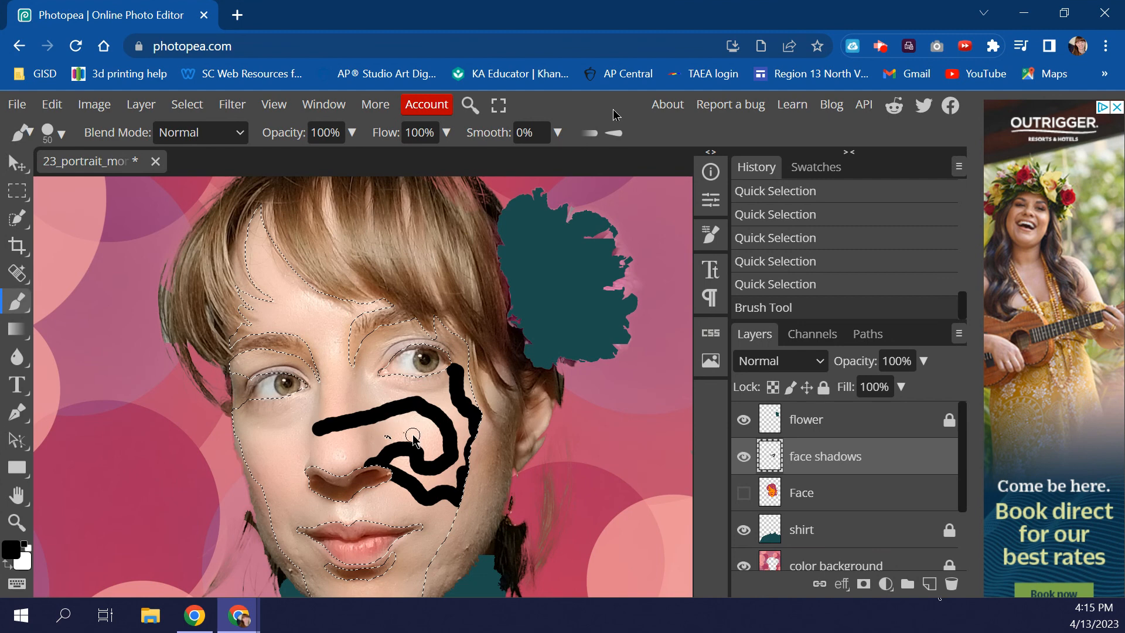
key(ctrl+z)
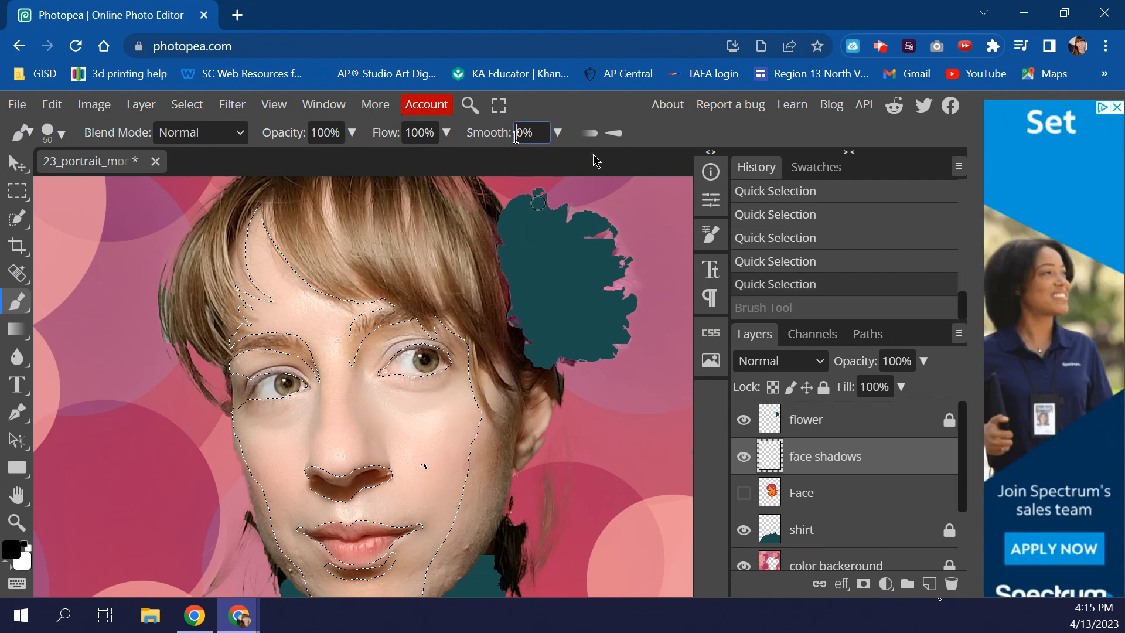
Set the brush smoothing to 90% and test it with a scribble across the cheek and eye, undoing the scribble
text(9)
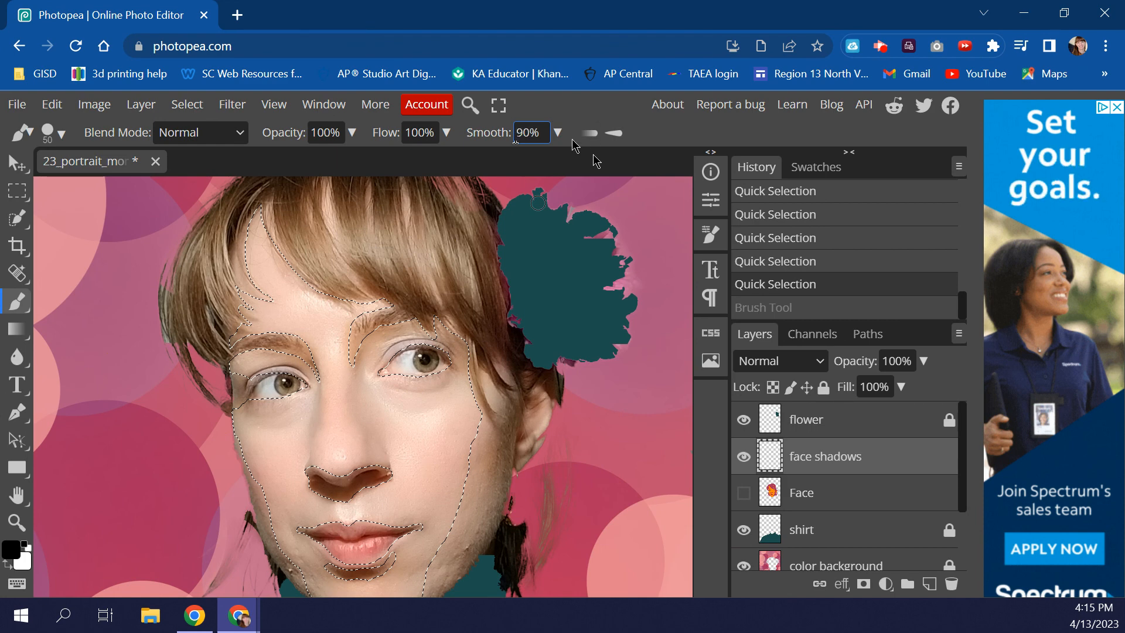
mouse_move(314, 422)
mouse_down()
mouse_move(362, 433)
mouse_move(398, 403)
mouse_move(452, 417)
mouse_move(454, 446)
mouse_move(387, 481)
mouse_move(376, 507)
mouse_move(439, 504)
mouse_move(469, 466)
mouse_up()
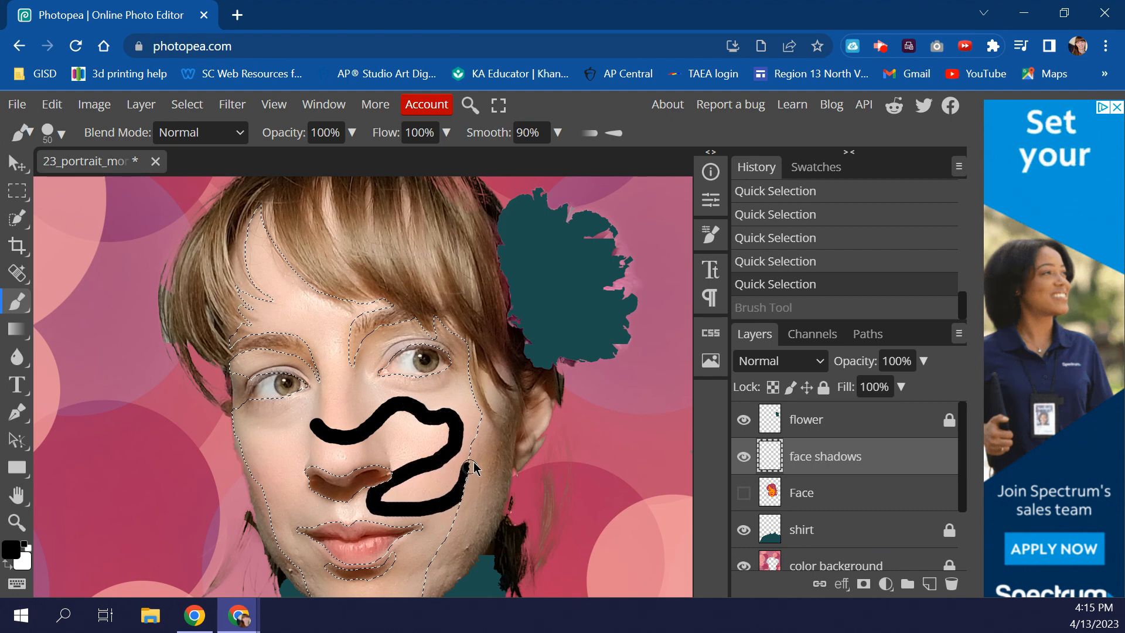
mouse_move(486, 422)
mouse_down()
mouse_move(475, 358)
mouse_move(440, 332)
mouse_move(418, 331)
mouse_move(391, 352)
mouse_move(393, 365)
mouse_move(477, 379)
mouse_move(468, 409)
mouse_move(419, 422)
mouse_move(389, 452)
mouse_move(447, 477)
mouse_move(445, 498)
mouse_move(391, 545)
mouse_move(398, 563)
mouse_move(433, 557)
mouse_move(456, 535)
mouse_up()
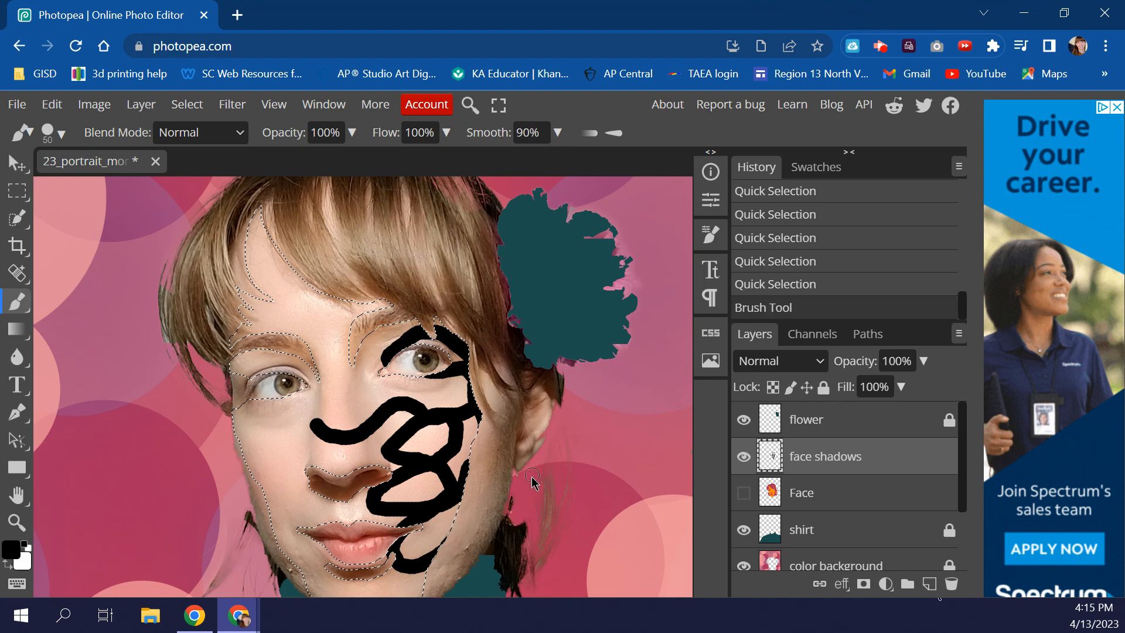
key(ctrl+z)
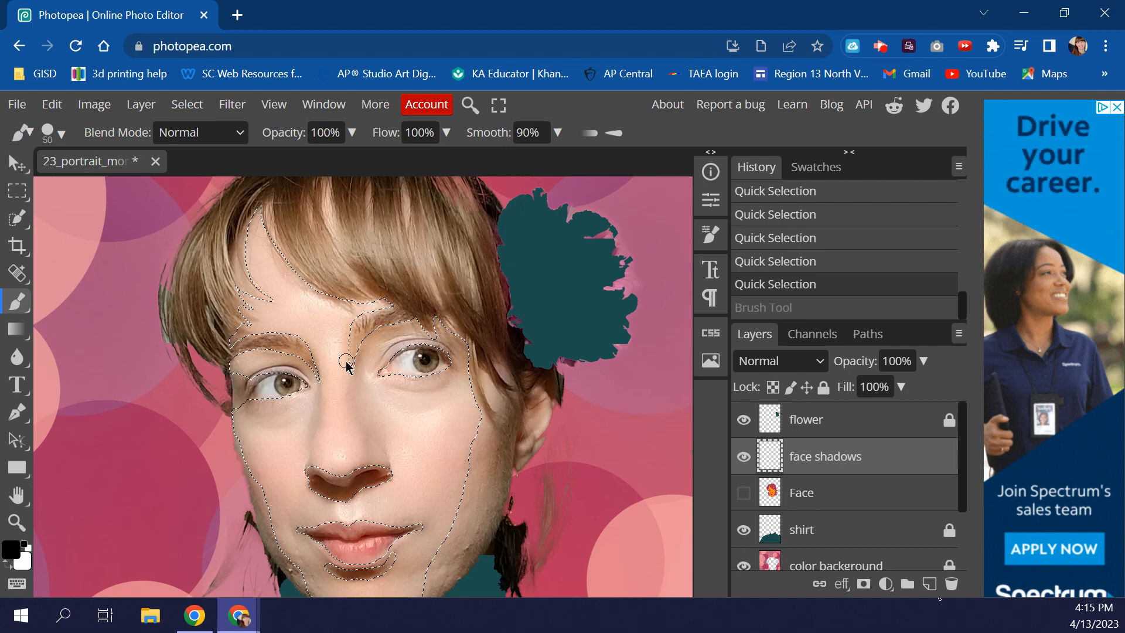
Paint a smoothed black shadow along the upper eyelid of the right-hand eye, undoing the extra dab at its outer corner
mouse_move(370, 334)
mouse_down()
mouse_move(453, 319)
mouse_move(487, 368)
mouse_up()
click(455, 344)
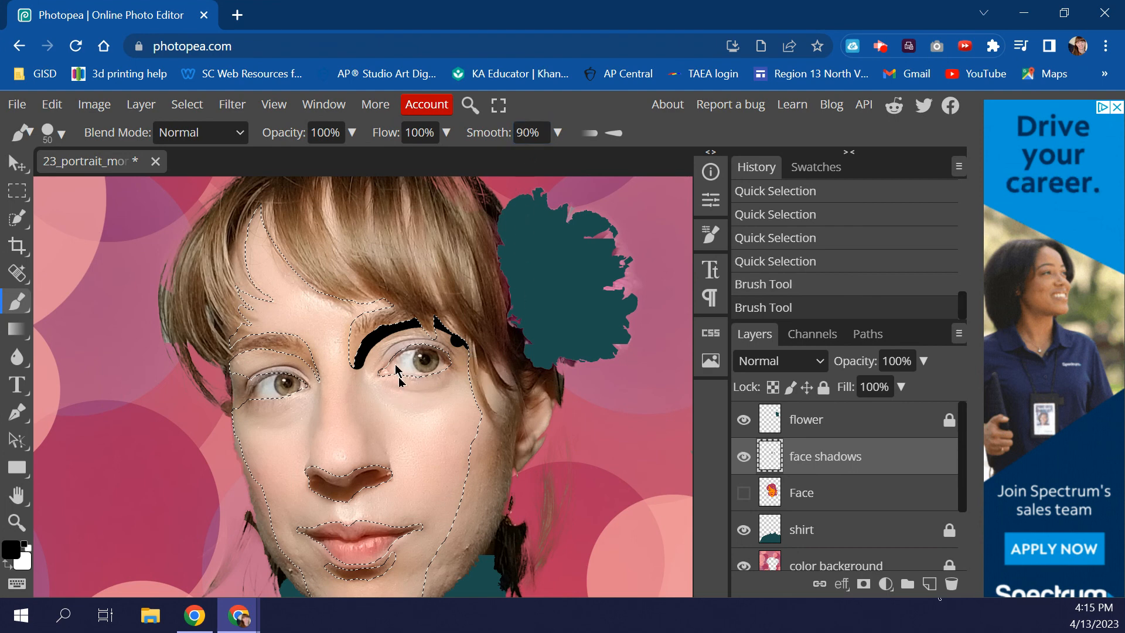
key(ctrl+z)
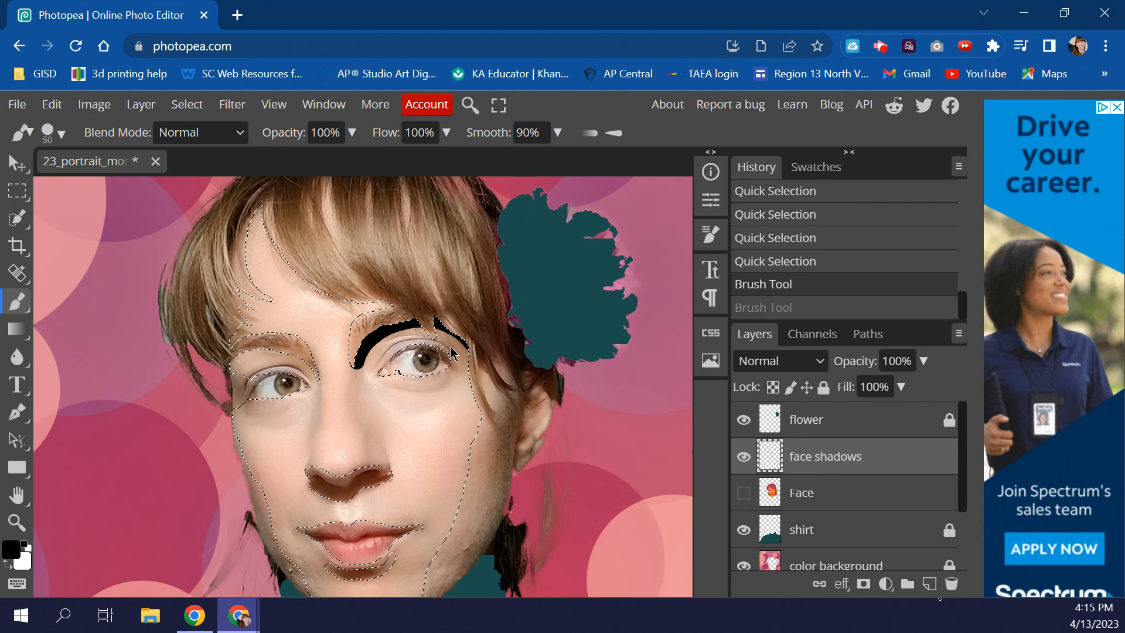
Set the smoothing to 0%, thicken the right-hand eye's upper eyelid shadow, and paint a curved black shadow beneath the eye
click(527, 132)
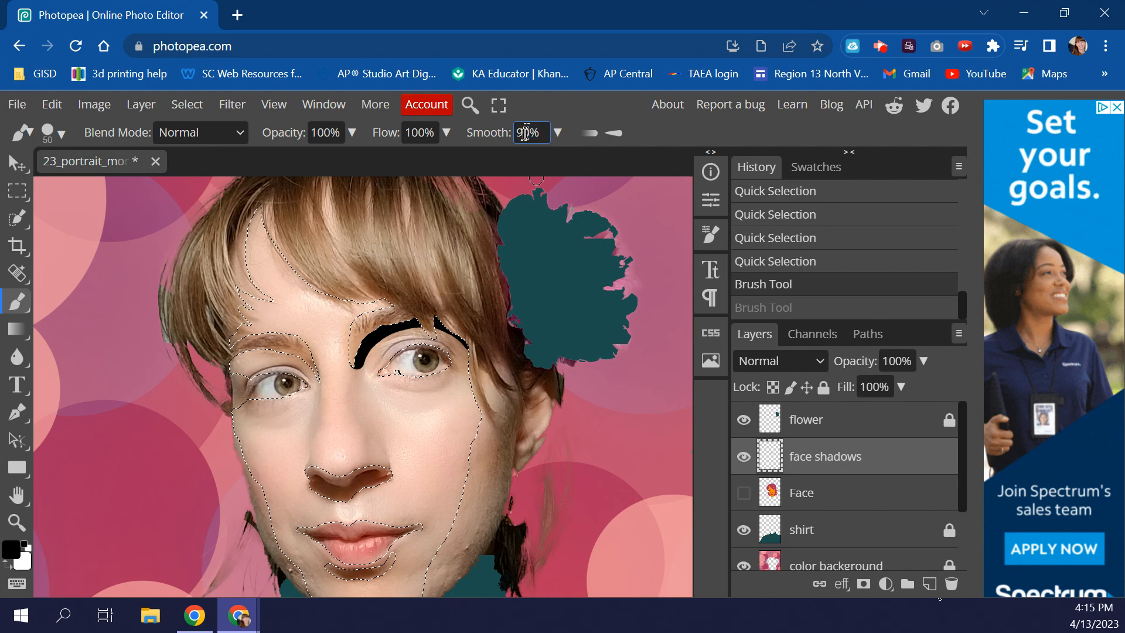
text(0)
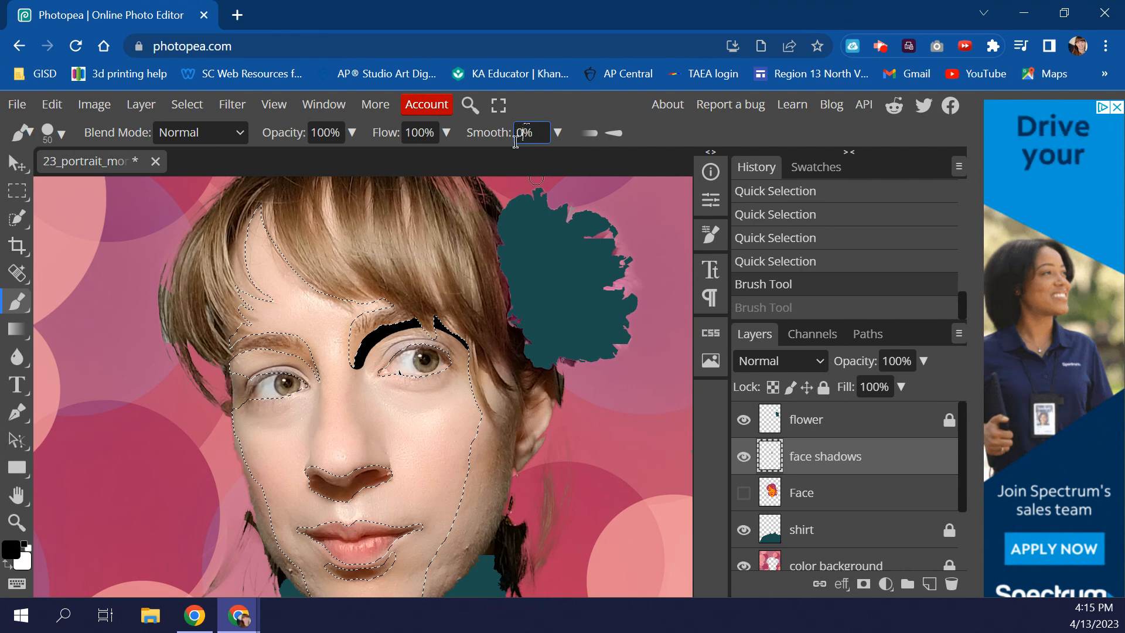
drag(443, 330, 469, 360)
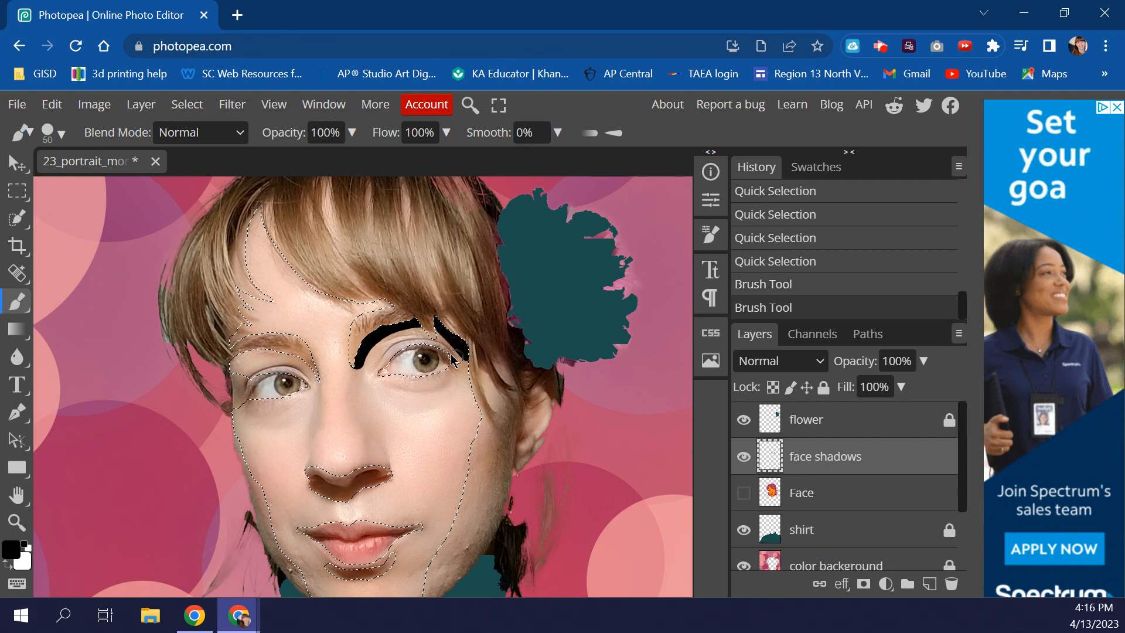
mouse_move(372, 346)
mouse_down()
mouse_move(430, 326)
mouse_move(457, 341)
mouse_up()
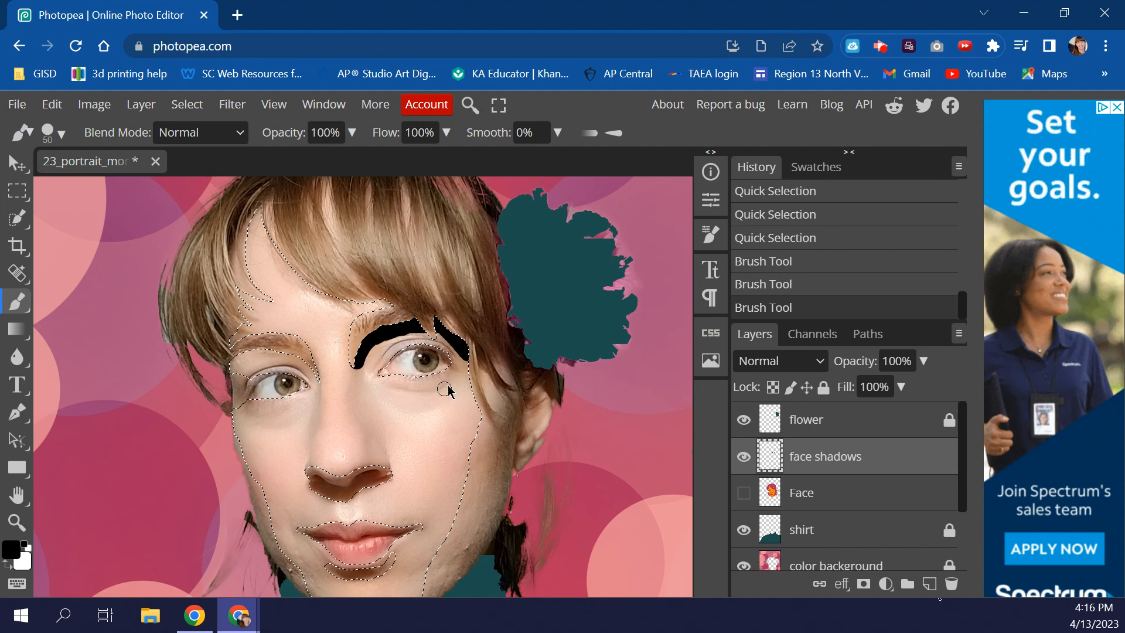
mouse_move(454, 372)
mouse_down()
mouse_move(431, 391)
mouse_move(384, 390)
mouse_up()
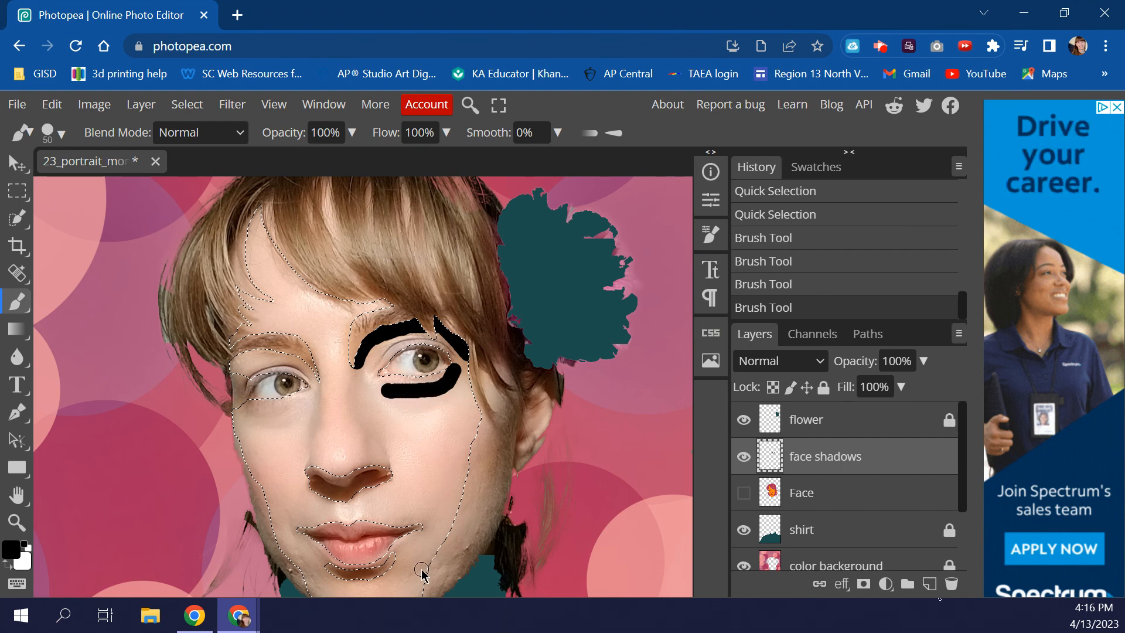
Paint a black shadow from the inner corner of the right-hand eye down the side of the nose, starting with an 80 px brush
key(bracketright)
key(bracketright)
key(bracketright)
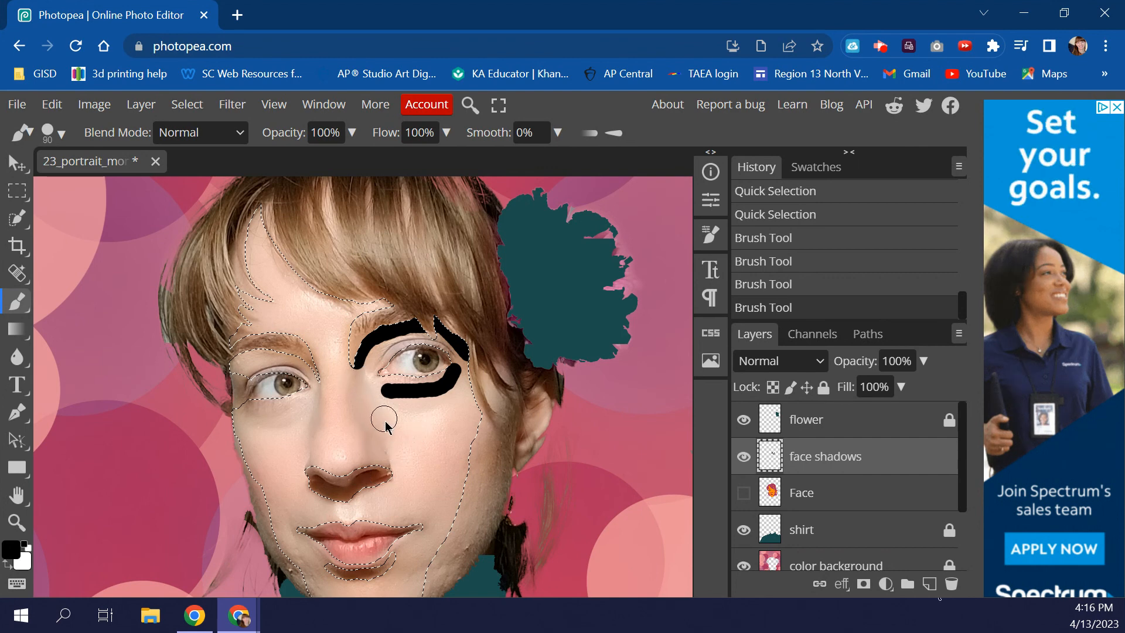
key(bracketleft)
key(bracketleft)
key(bracketleft)
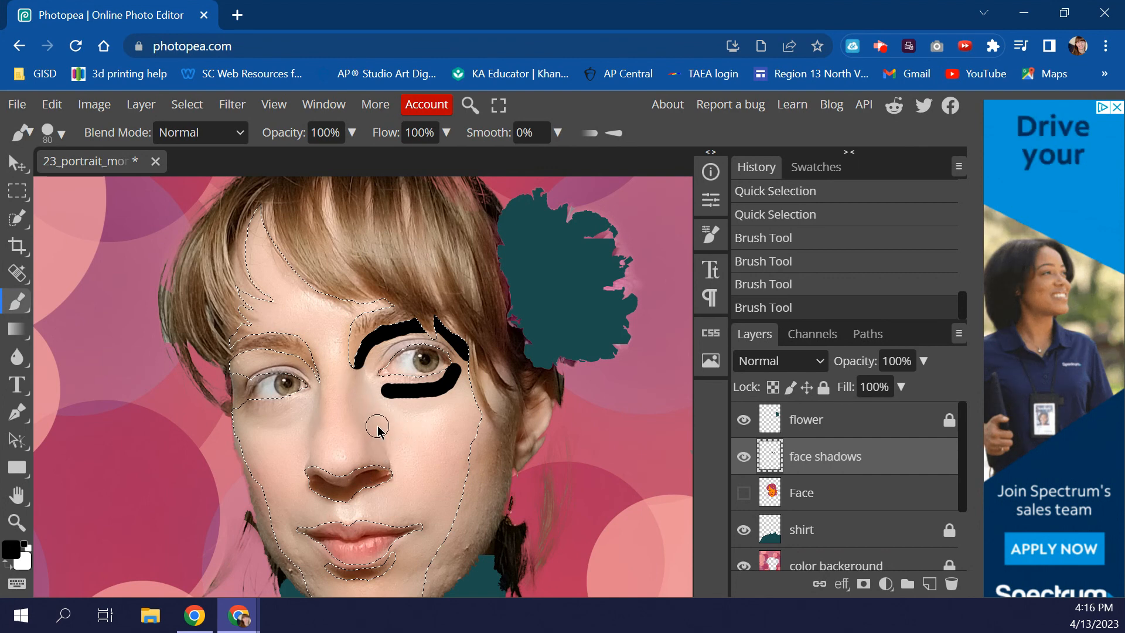
mouse_move(359, 367)
mouse_down()
mouse_move(366, 431)
mouse_move(379, 437)
mouse_move(360, 392)
mouse_up()
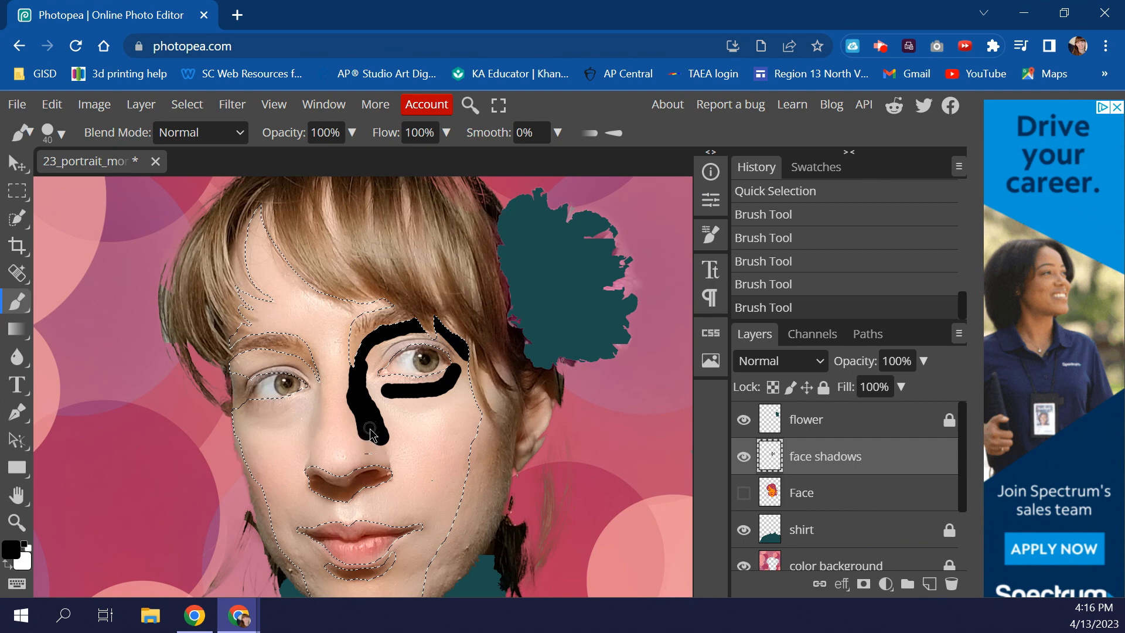
Fill out the lower end of the nose shadow and paint matching 35 px black shadows around the left-hand eye and down its side of the nose
mouse_move(367, 436)
mouse_down()
mouse_move(367, 455)
mouse_move(385, 440)
mouse_move(370, 419)
mouse_up()
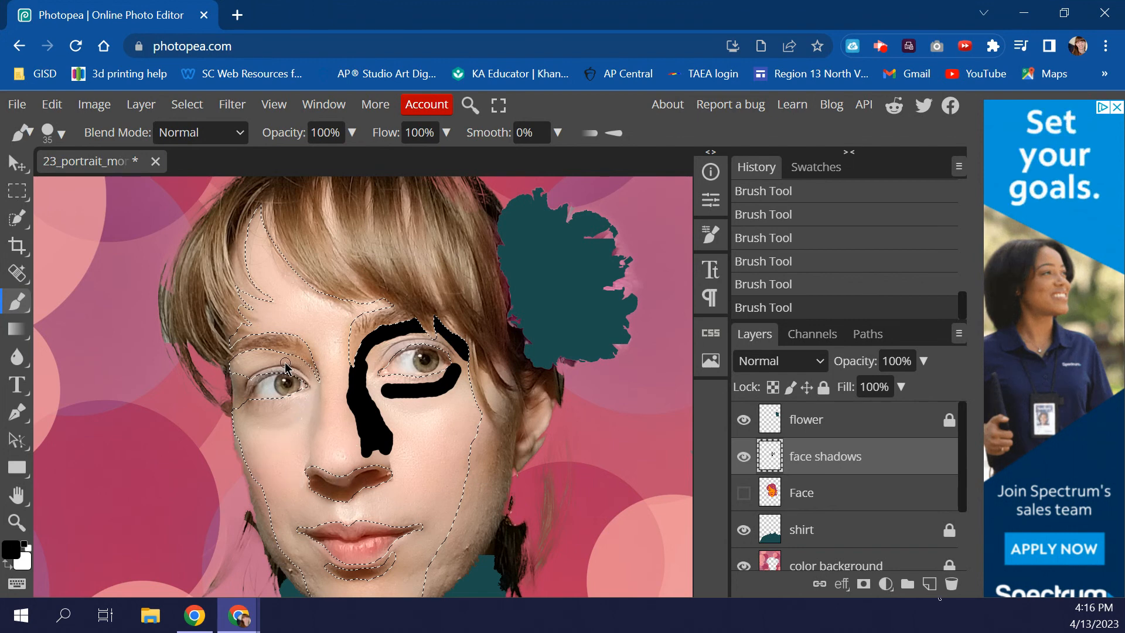
mouse_move(304, 370)
mouse_down()
mouse_move(320, 386)
mouse_move(296, 368)
mouse_up()
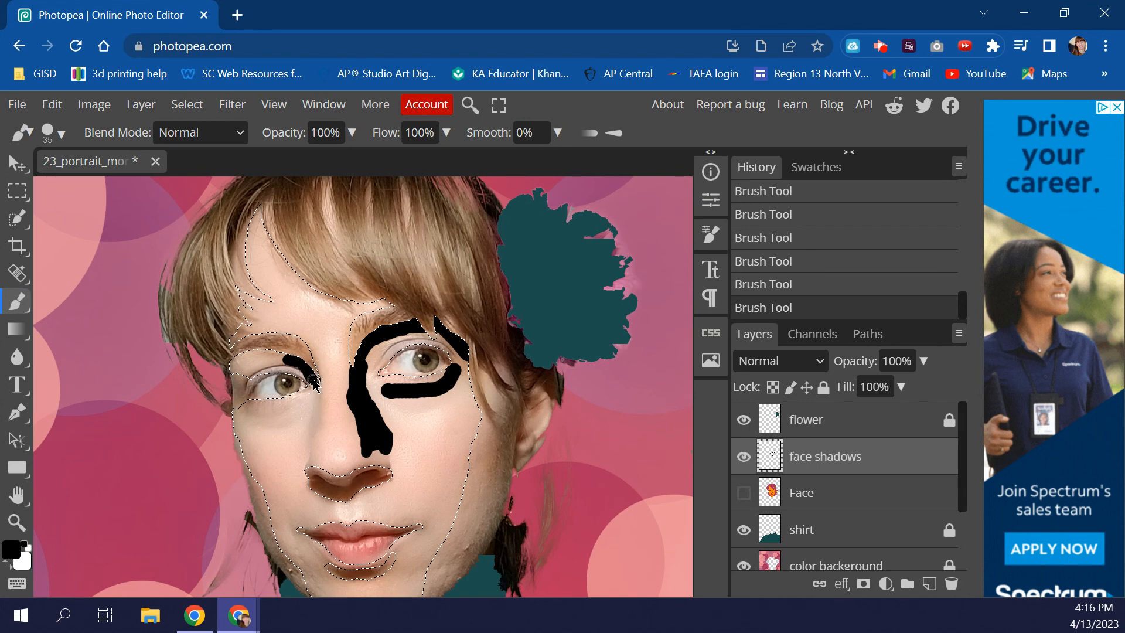
mouse_move(314, 382)
mouse_down()
mouse_move(305, 465)
mouse_move(315, 412)
mouse_up()
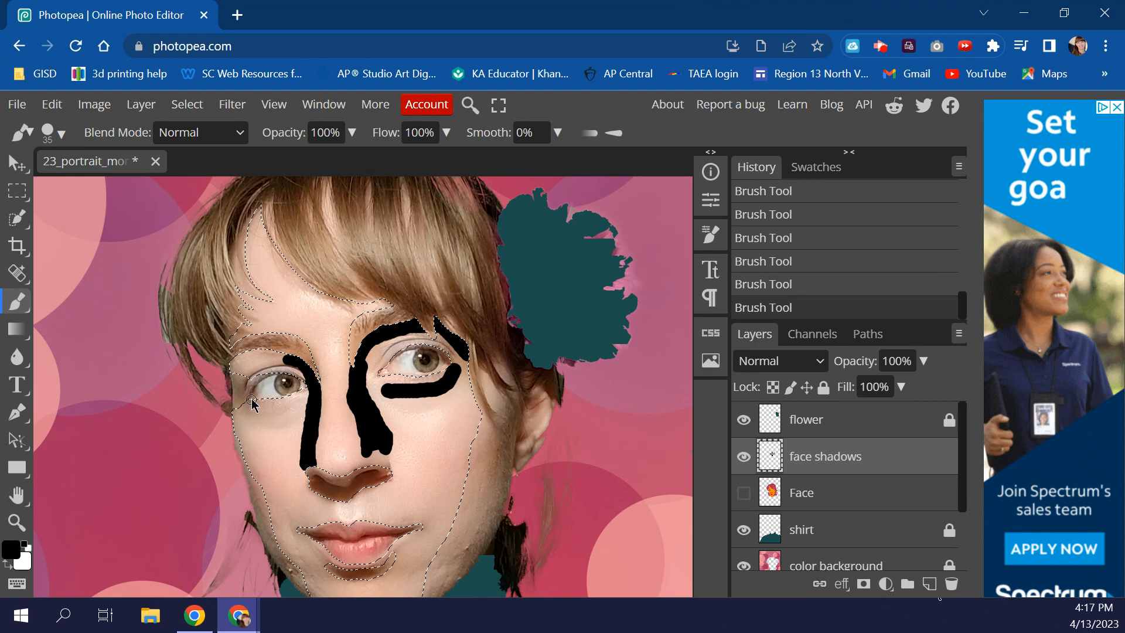
mouse_move(250, 408)
mouse_down()
mouse_move(291, 404)
mouse_move(253, 419)
mouse_move(245, 403)
mouse_move(265, 421)
mouse_move(317, 403)
mouse_up()
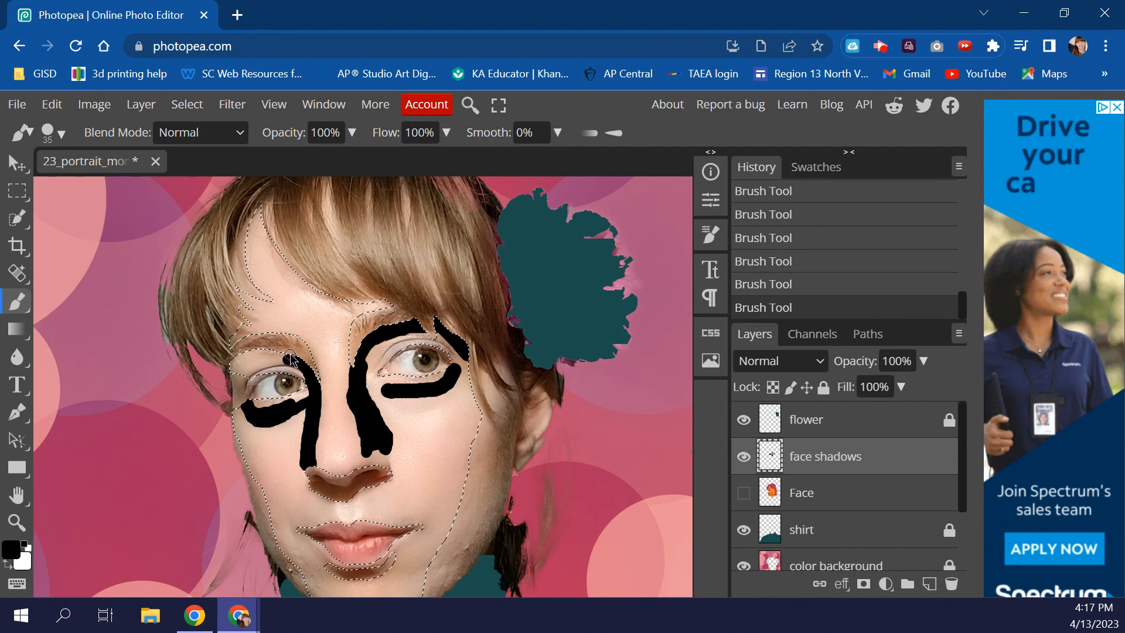
drag(292, 359, 282, 353)
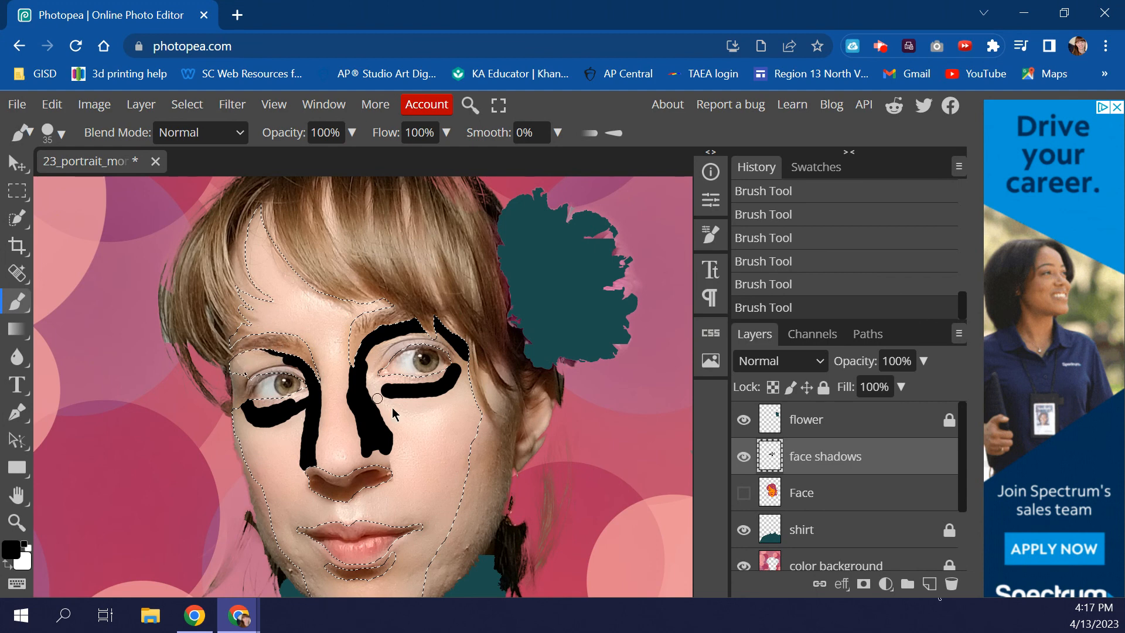
Paint black shadows on both sides of the chin with a 70 px brush, redoing the first stroke and extending the right-hand one down the jaw
scroll(465, 435, down, 3)
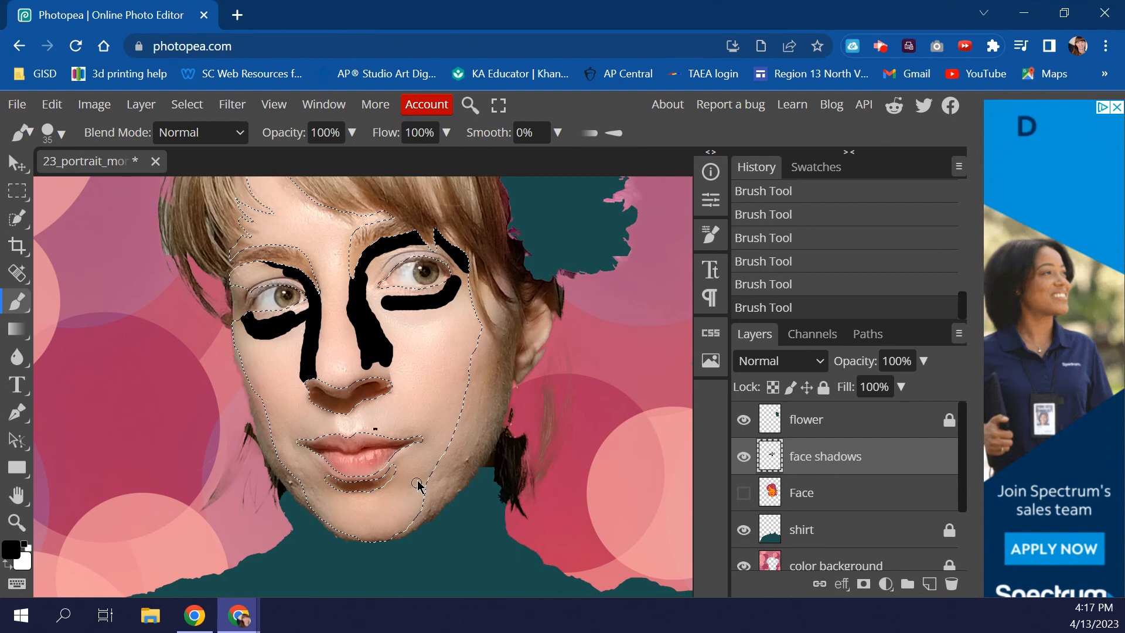
key(bracketright)
key(bracketright)
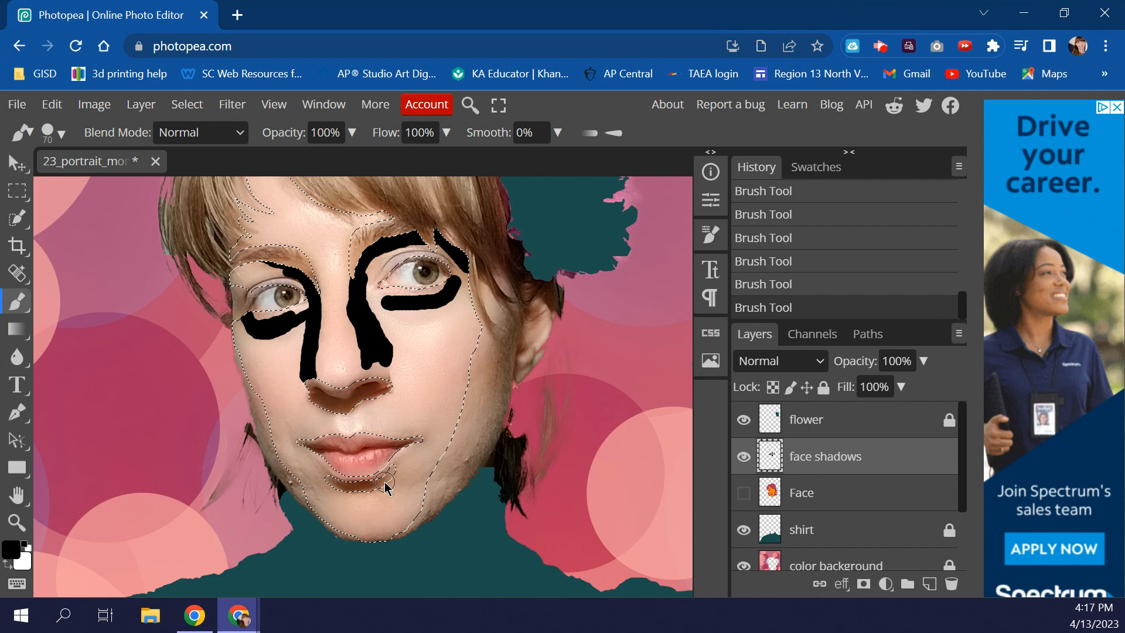
drag(383, 485, 413, 484)
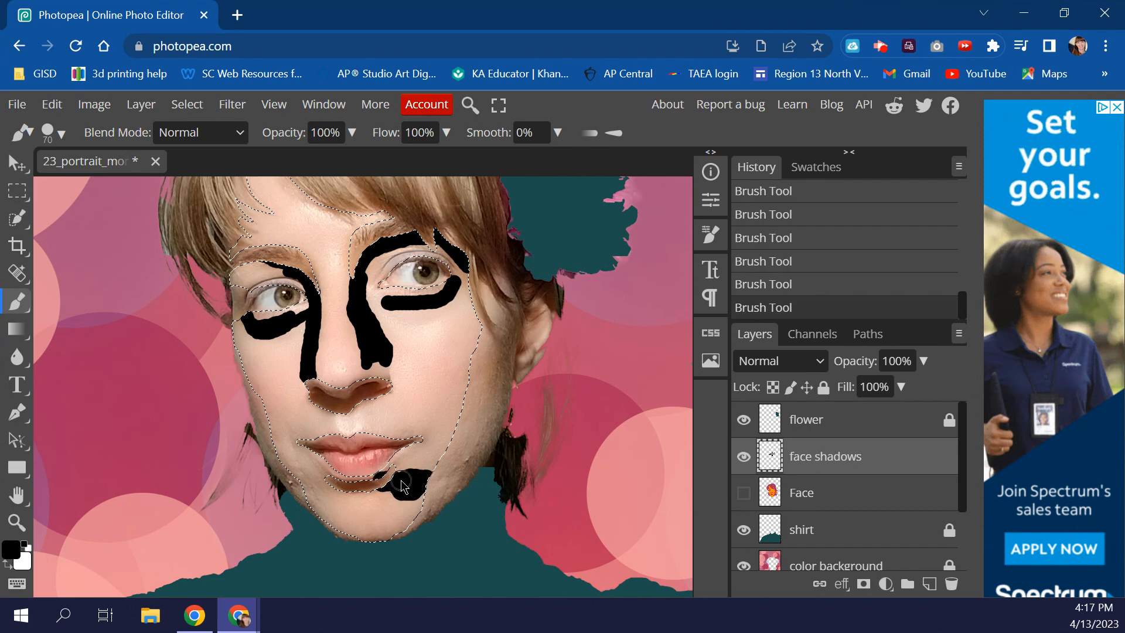
key(ctrl+z)
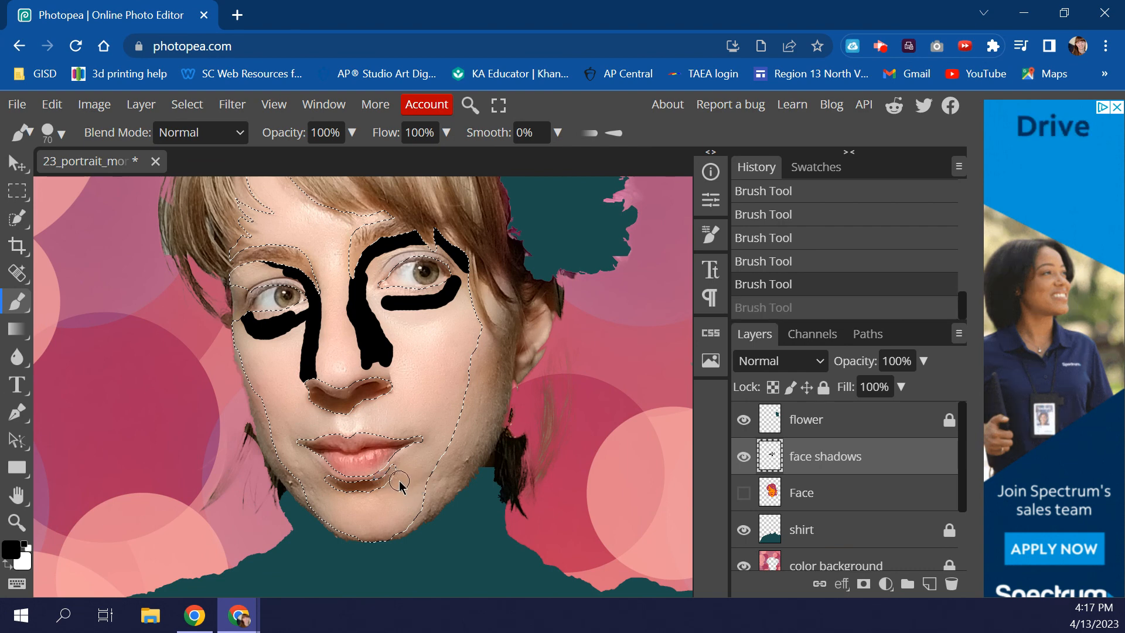
mouse_move(399, 481)
mouse_down()
mouse_move(388, 487)
mouse_move(426, 476)
mouse_move(390, 490)
mouse_up()
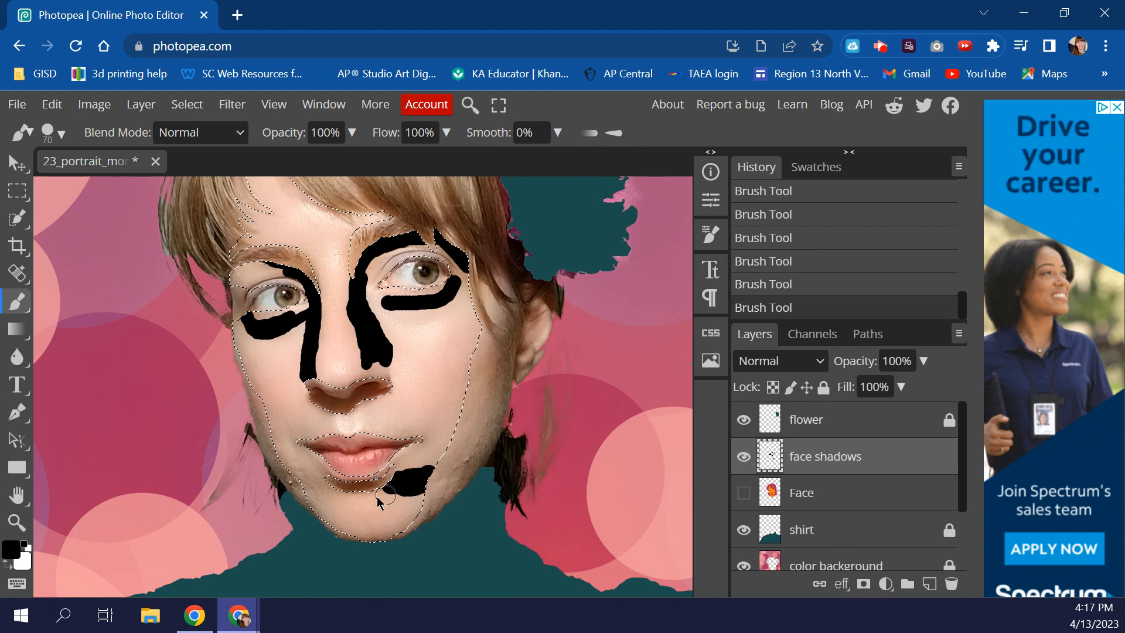
mouse_move(320, 478)
mouse_down()
mouse_move(323, 489)
mouse_move(295, 490)
mouse_move(299, 507)
mouse_up()
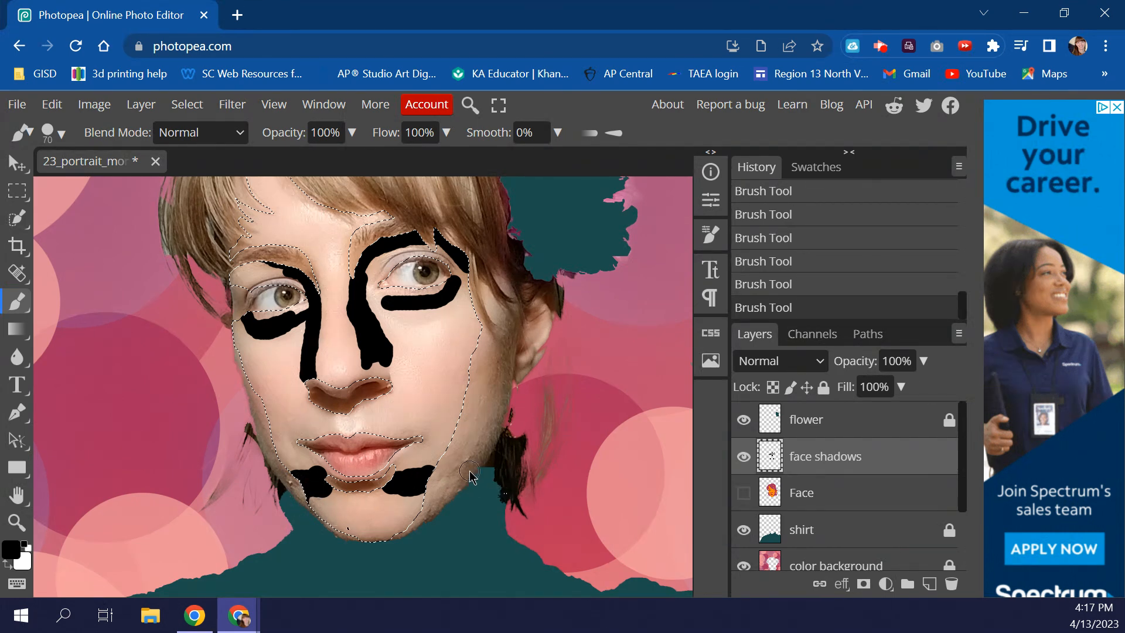
mouse_move(446, 495)
mouse_down()
mouse_move(416, 492)
mouse_move(417, 519)
mouse_up()
Paint black shadows at the left-hand temple and along the forehead hairline, filling the thin strand gaps down to the eyebrow
mouse_move(226, 275)
mouse_down()
mouse_move(226, 253)
mouse_move(249, 269)
mouse_up()
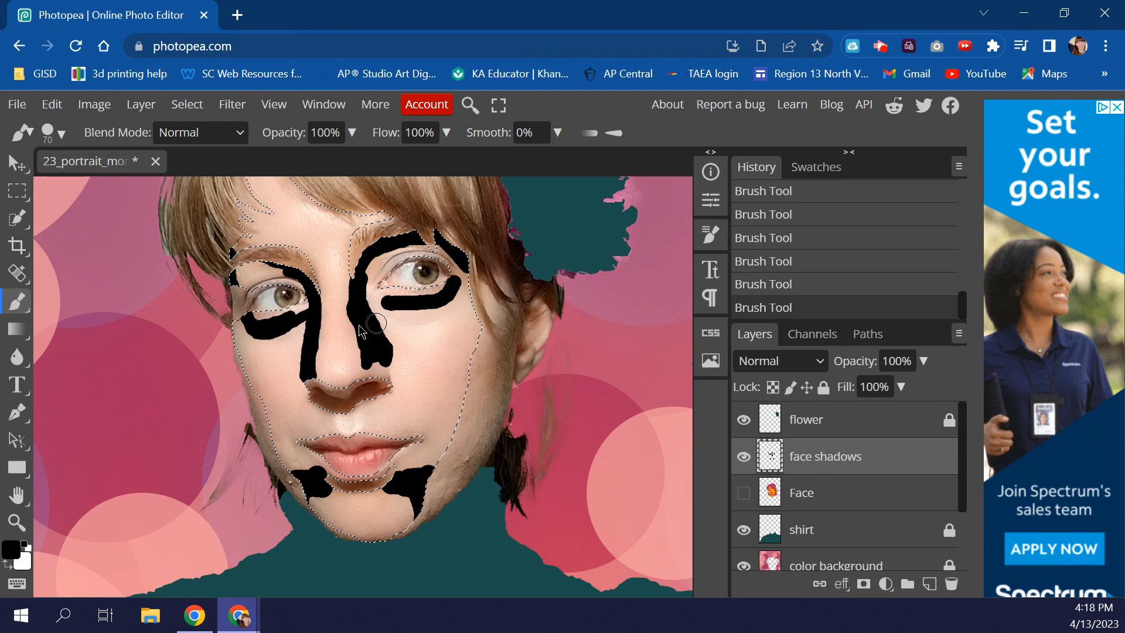
scroll(287, 266, up, 3)
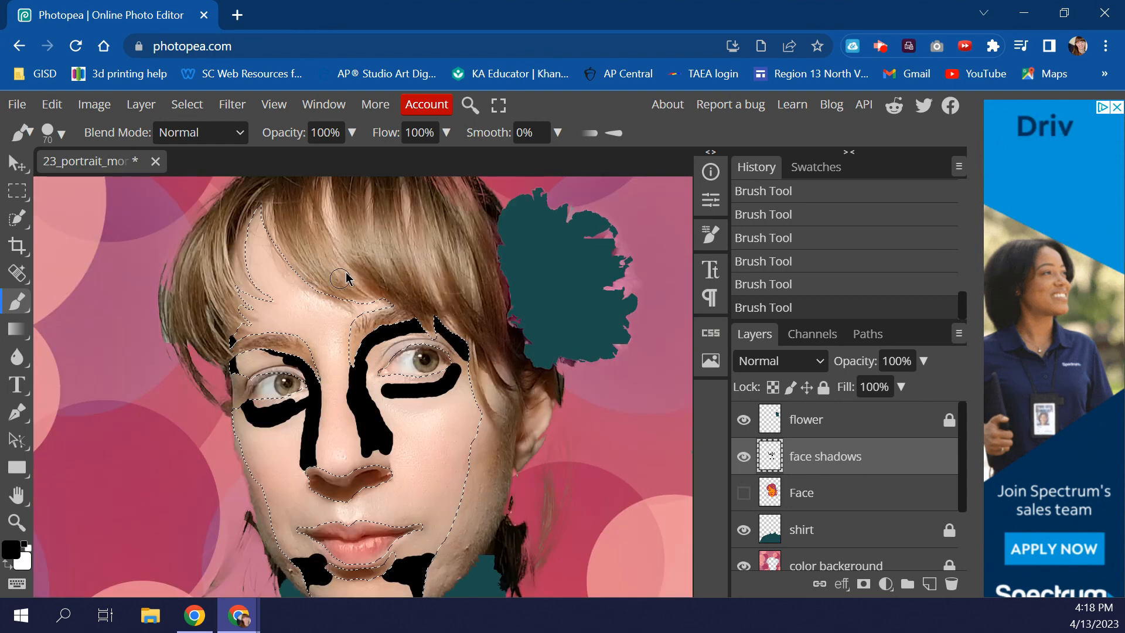
mouse_move(266, 210)
mouse_down()
mouse_move(293, 268)
mouse_move(391, 304)
mouse_up()
mouse_move(255, 210)
mouse_down()
mouse_move(253, 290)
mouse_move(272, 310)
mouse_move(238, 306)
mouse_move(258, 313)
mouse_move(231, 334)
mouse_move(244, 334)
mouse_up()
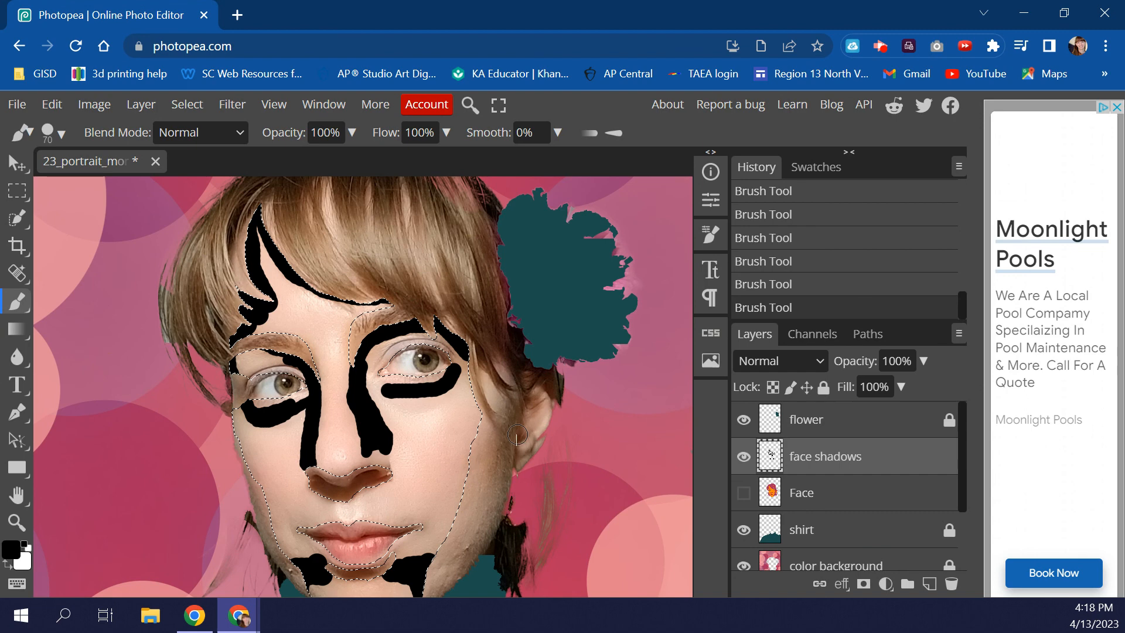
Show the Face layer again and clear the selection, switching to the Quick Selection tool
scroll(513, 436, down, 2)
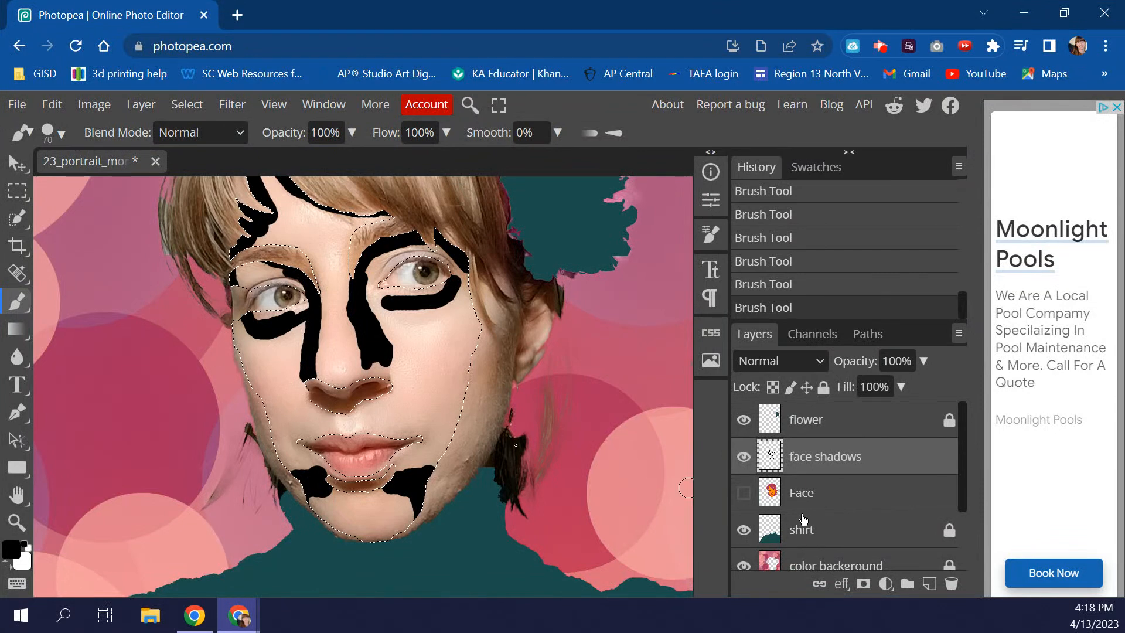
click(744, 493)
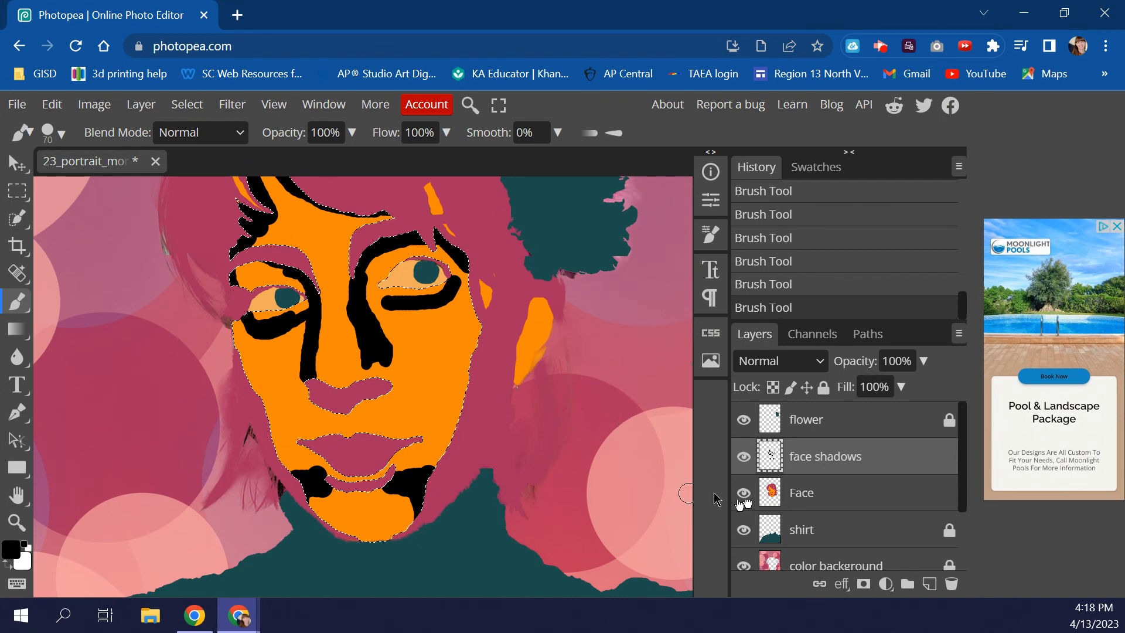
click(188, 106)
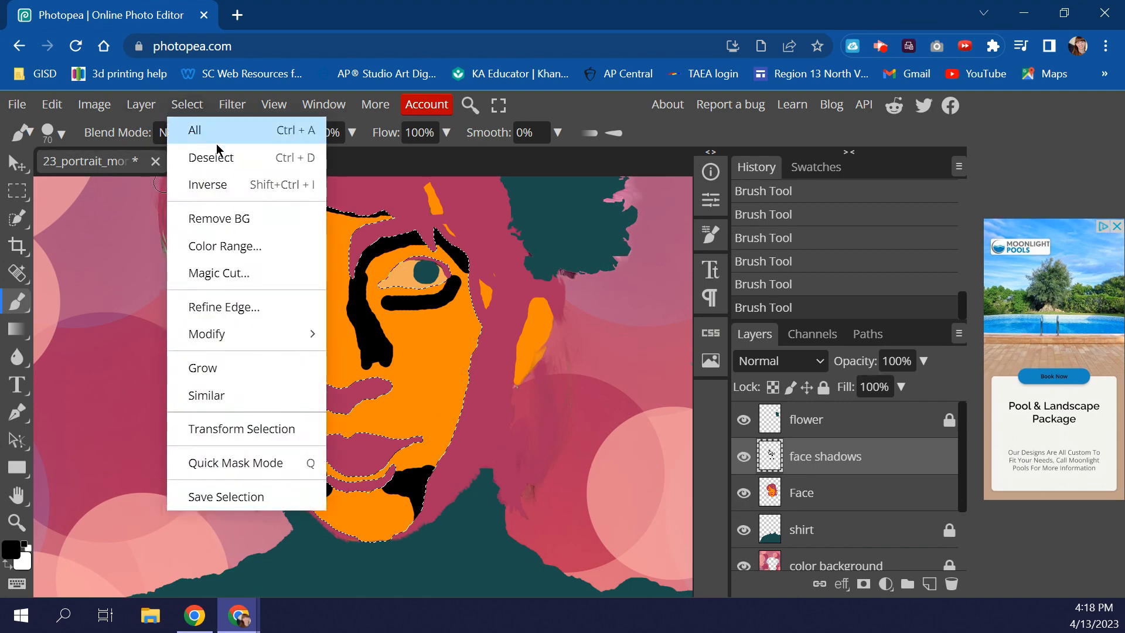
click(188, 105)
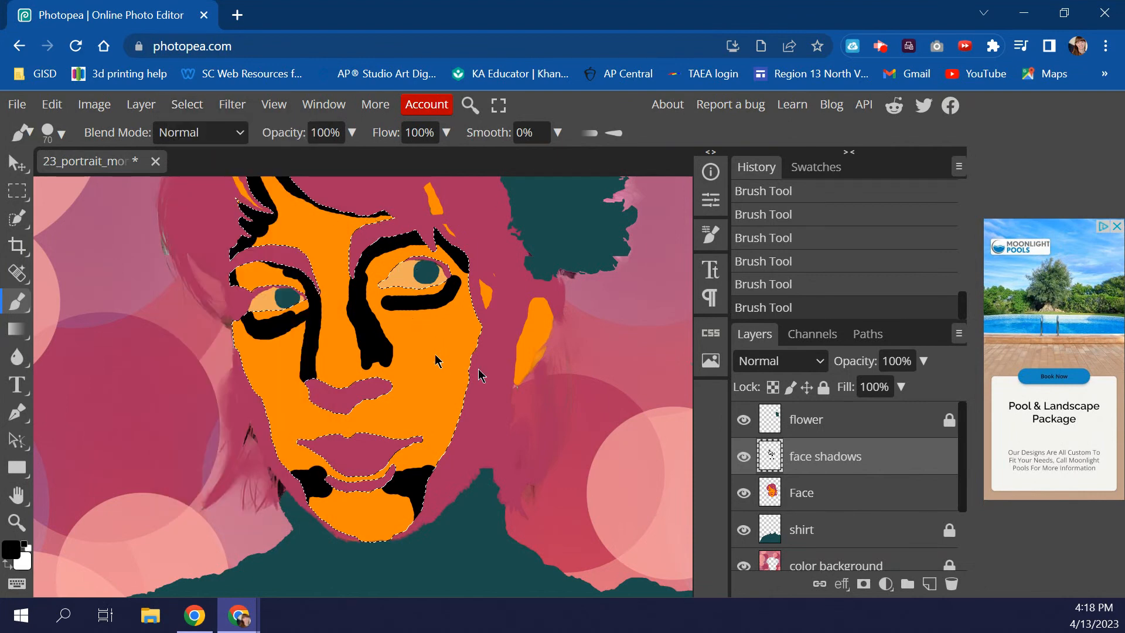
key(ctrl+d)
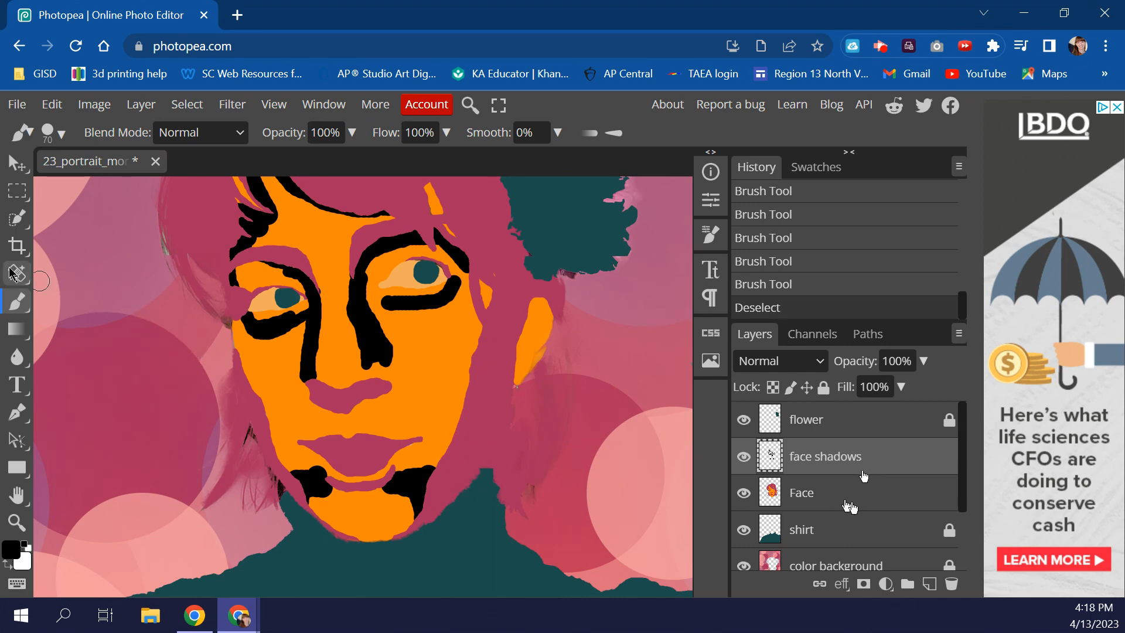
click(17, 218)
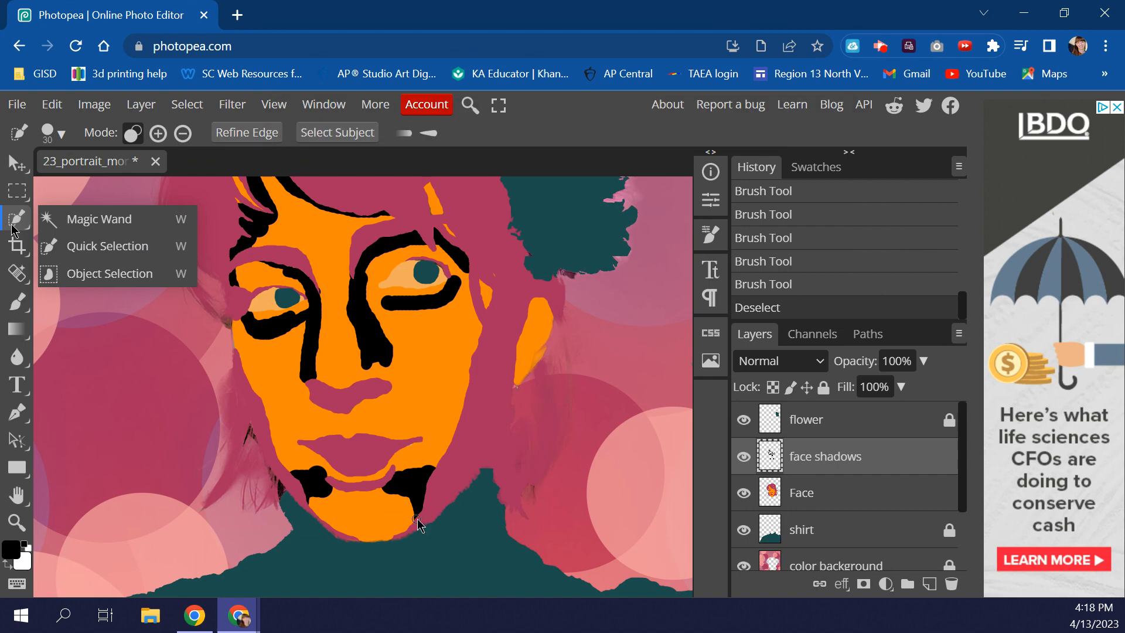
click(462, 469)
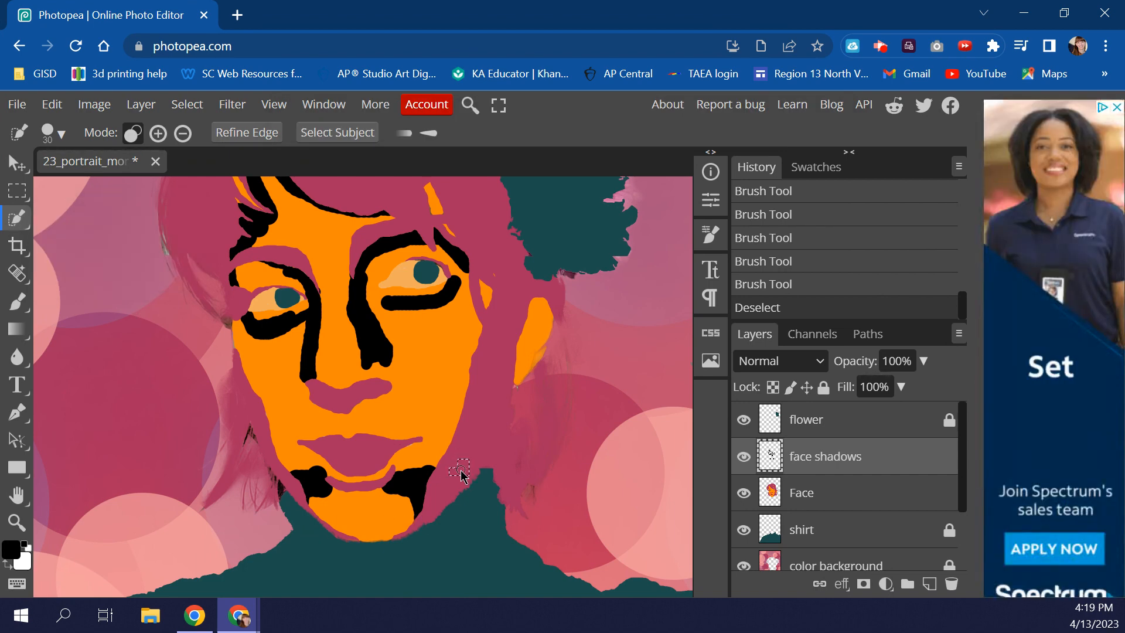
click(472, 441)
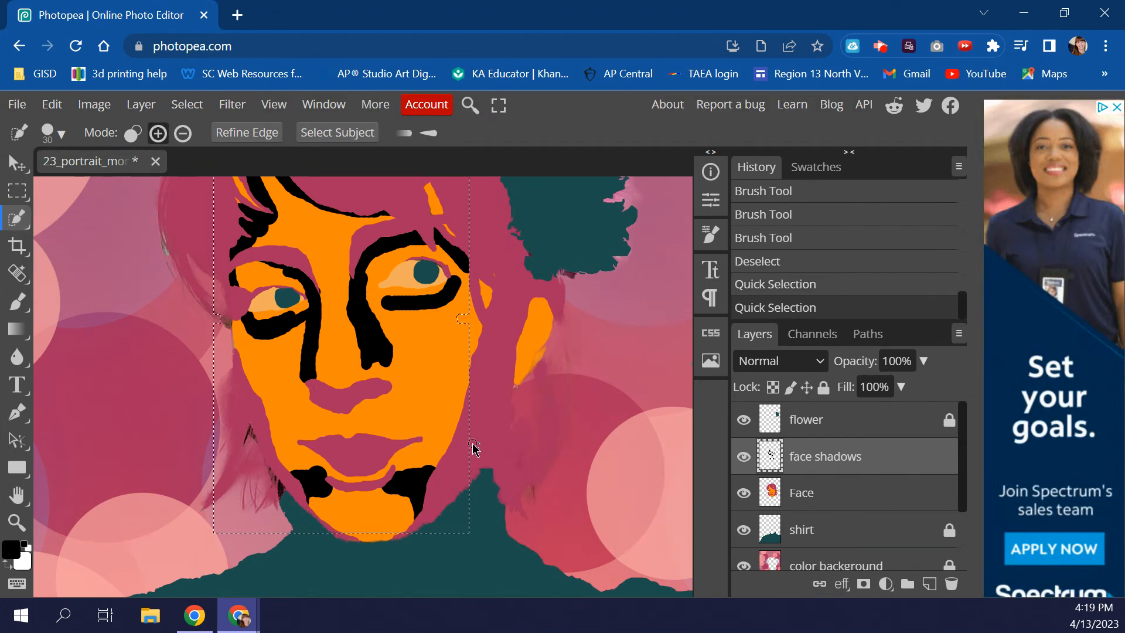
key(ctrl+z)
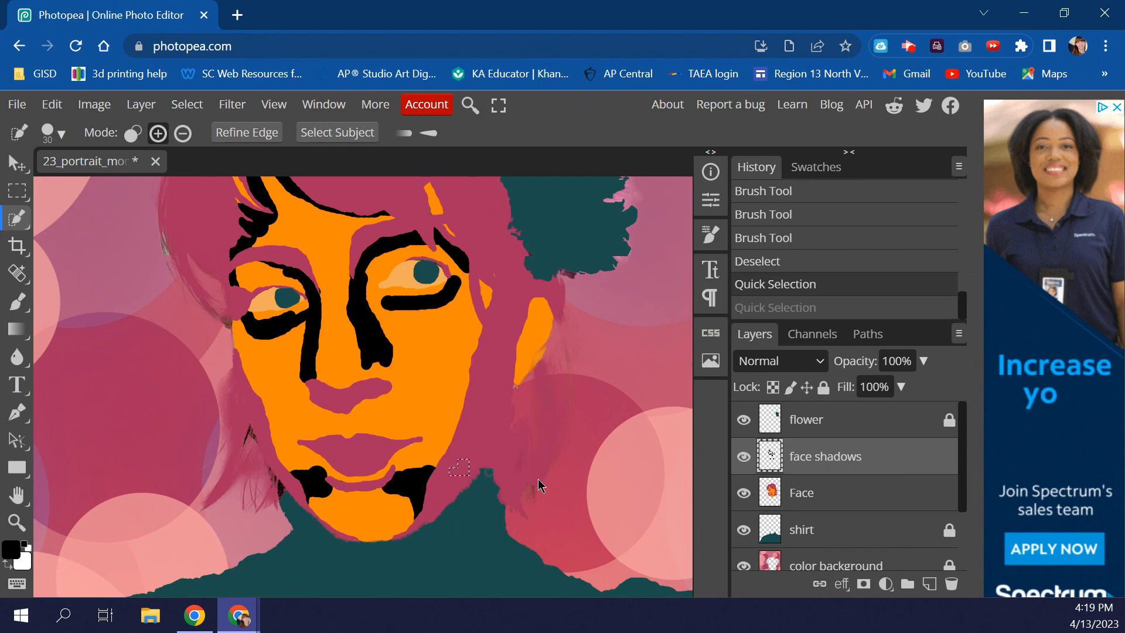
Make a fresh quick selection of the magenta hair on the Face layer and subtract the orange skin from it with an 80 px brush
click(823, 497)
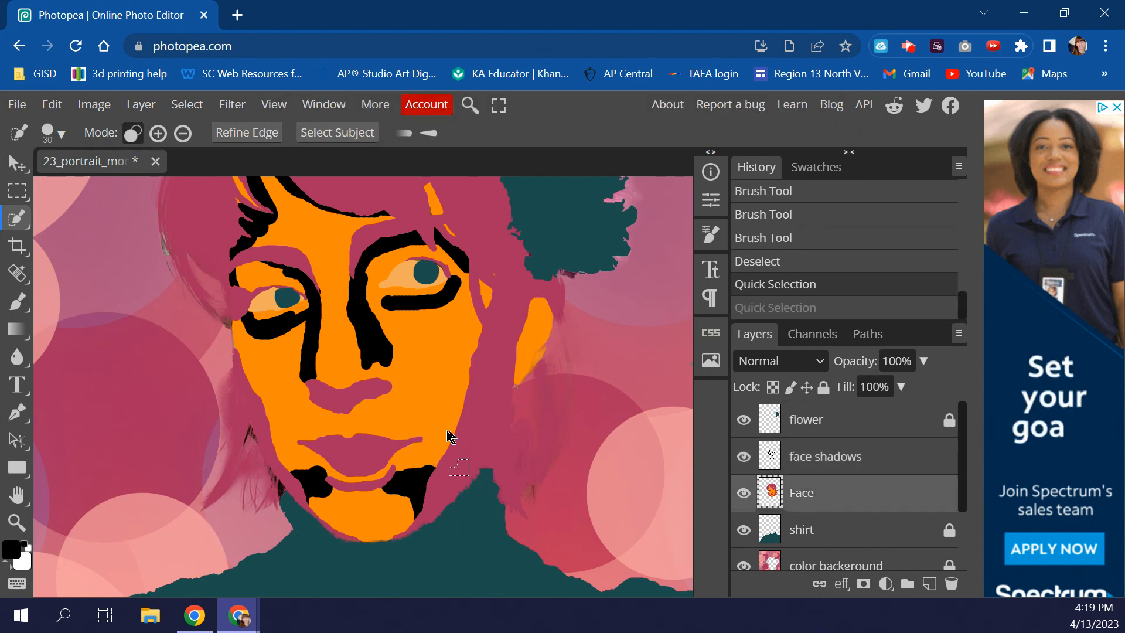
key(ctrl+d)
click(463, 465)
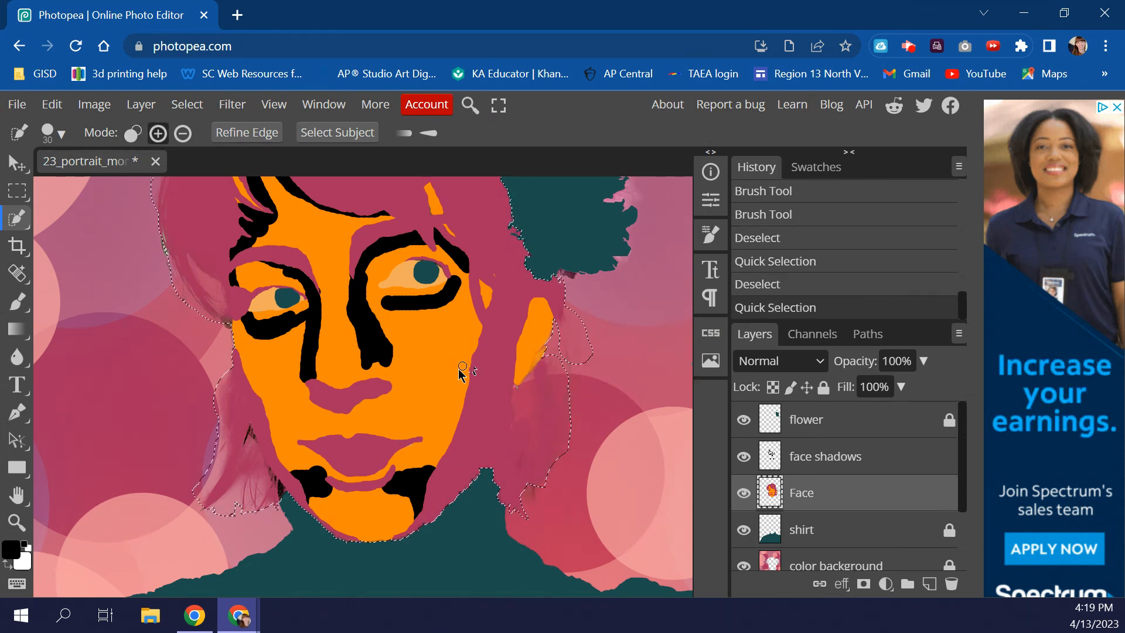
click(183, 133)
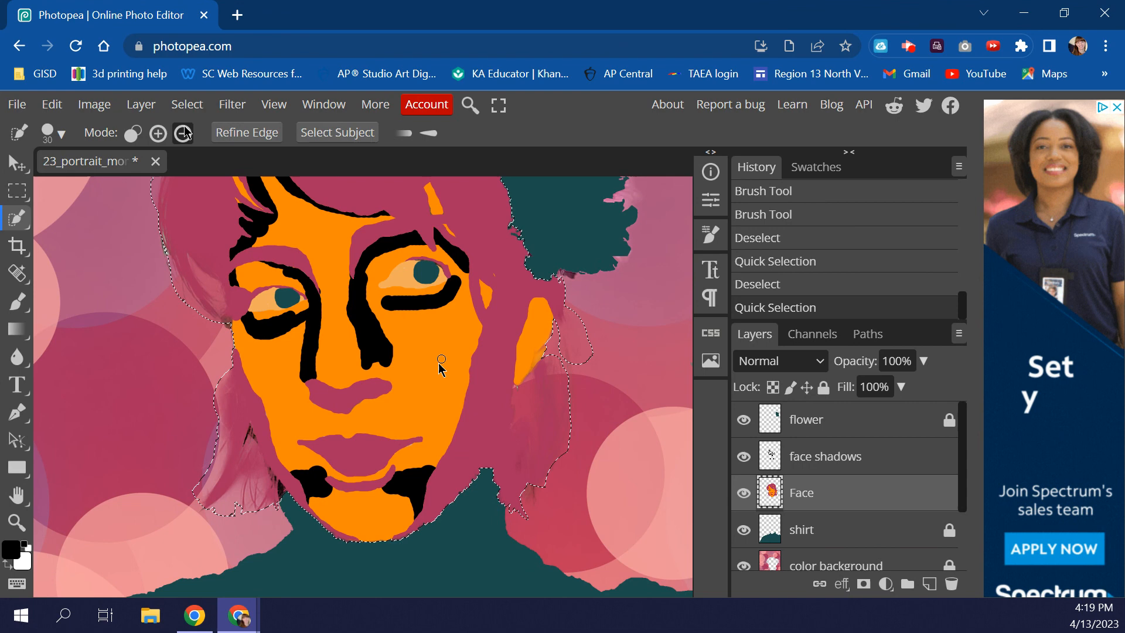
key(bracketright)
key(bracketright)
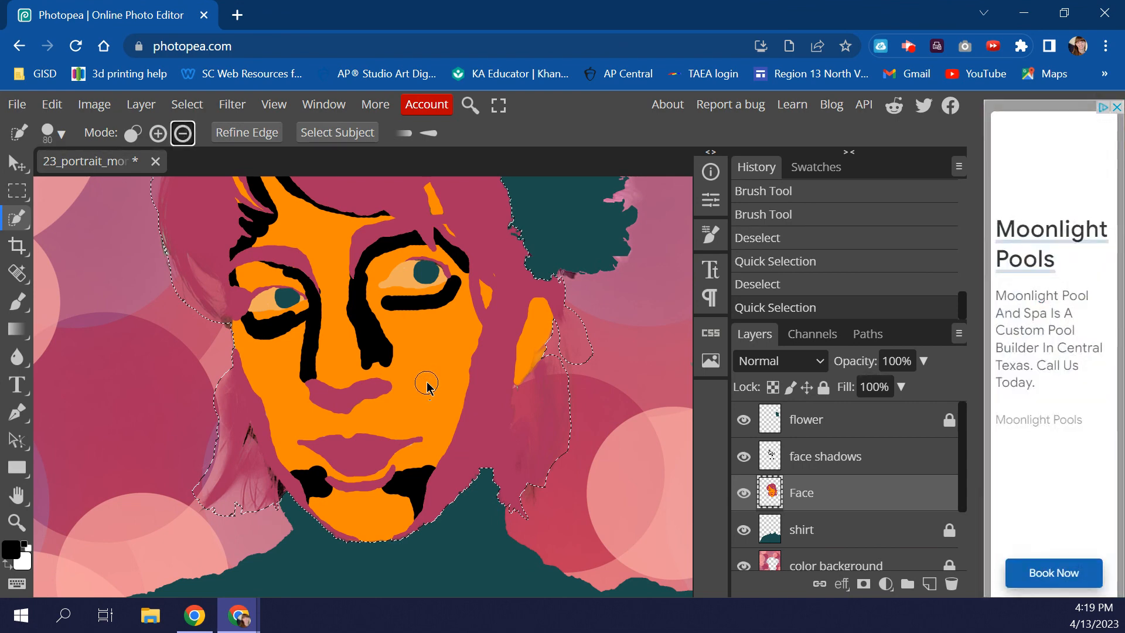
click(427, 382)
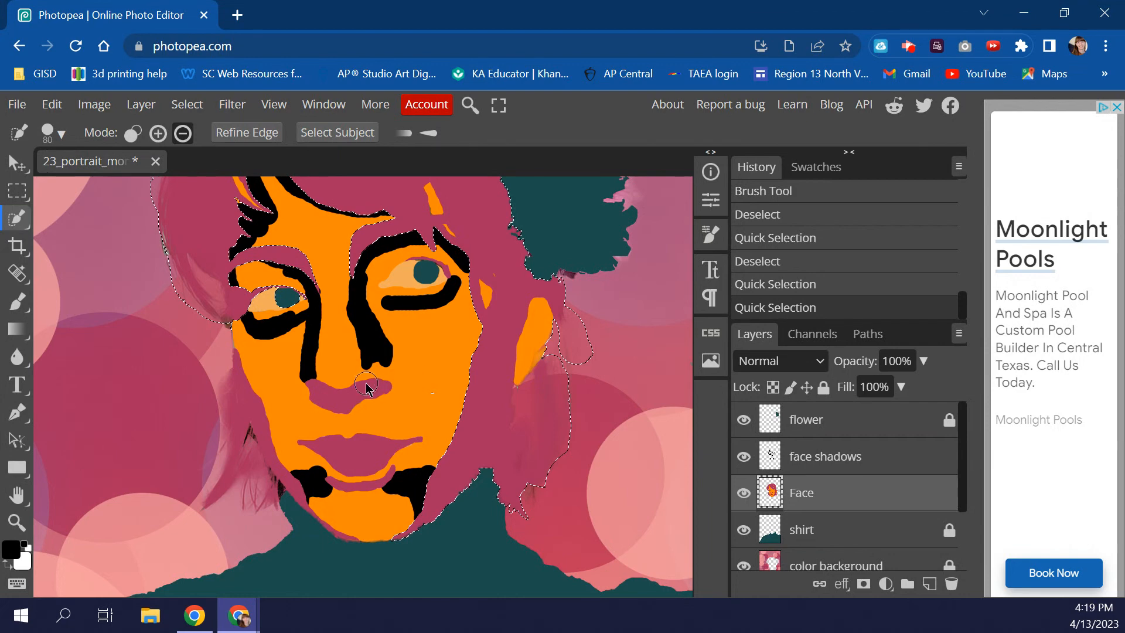
Add the magenta lips and the shape under the nose to the selection with a 60 px brush
scroll(379, 398, up, 3)
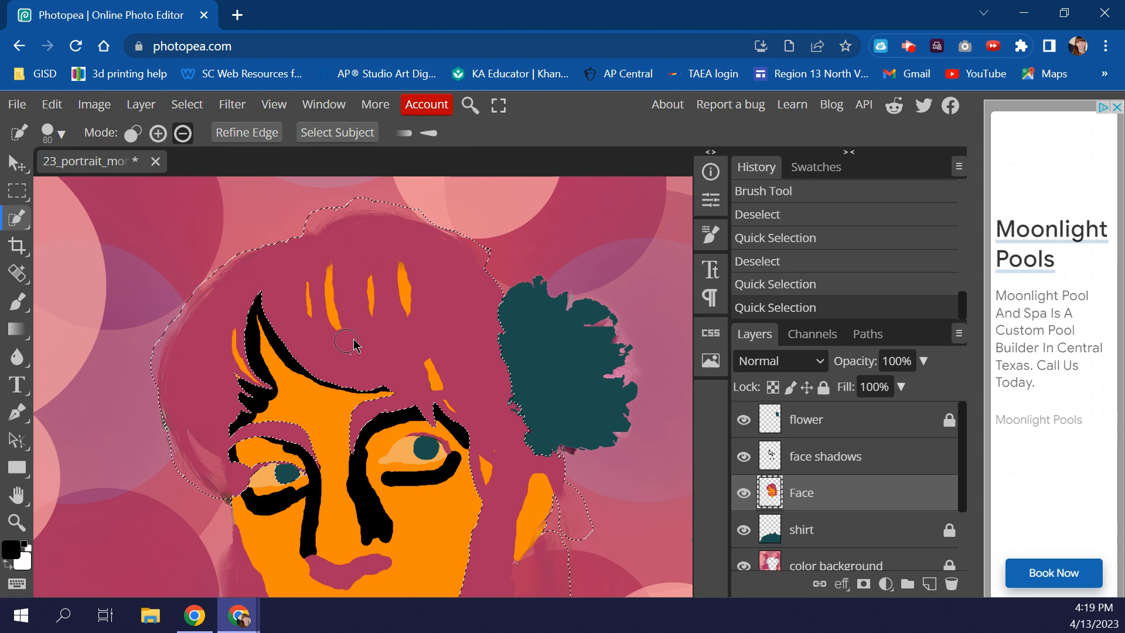
scroll(405, 355, down, 3)
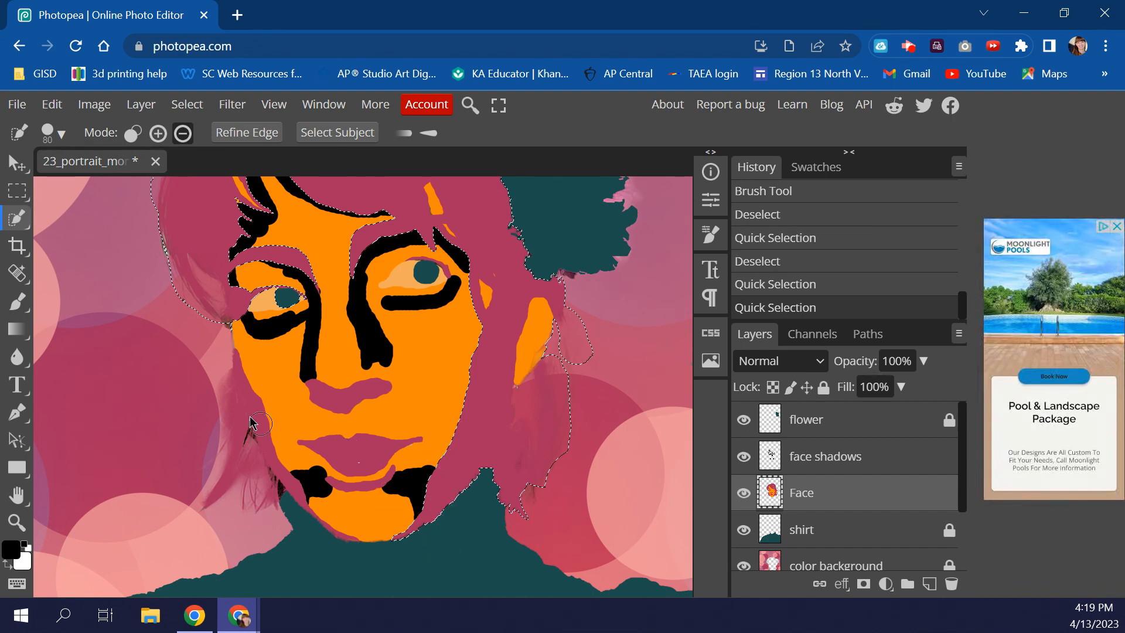
click(158, 134)
mouse_move(363, 440)
mouse_down()
mouse_move(352, 470)
mouse_move(369, 457)
mouse_up()
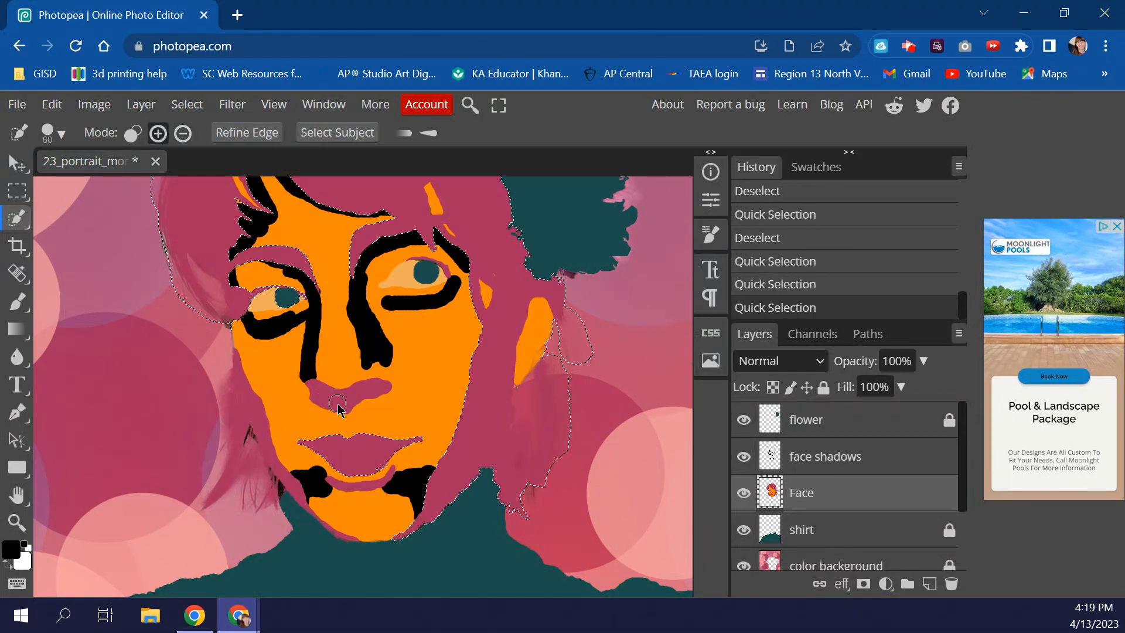
click(340, 404)
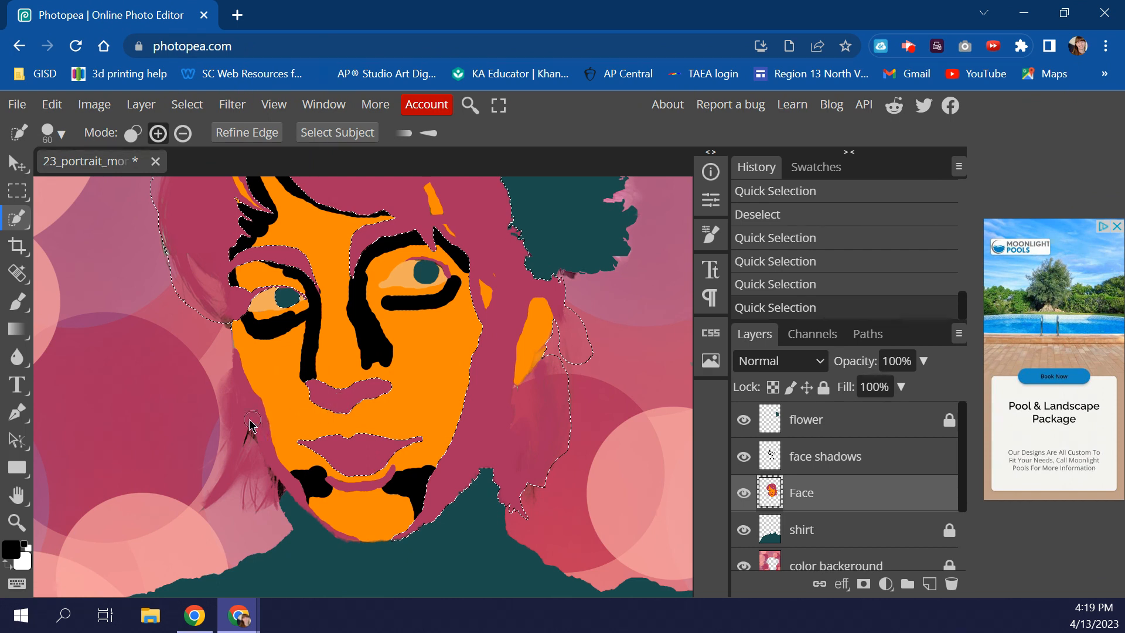
Add the hair beside the left-hand cheek and, with a 25 px brush, the magenta shape beneath the lower lip to the selection
click(250, 414)
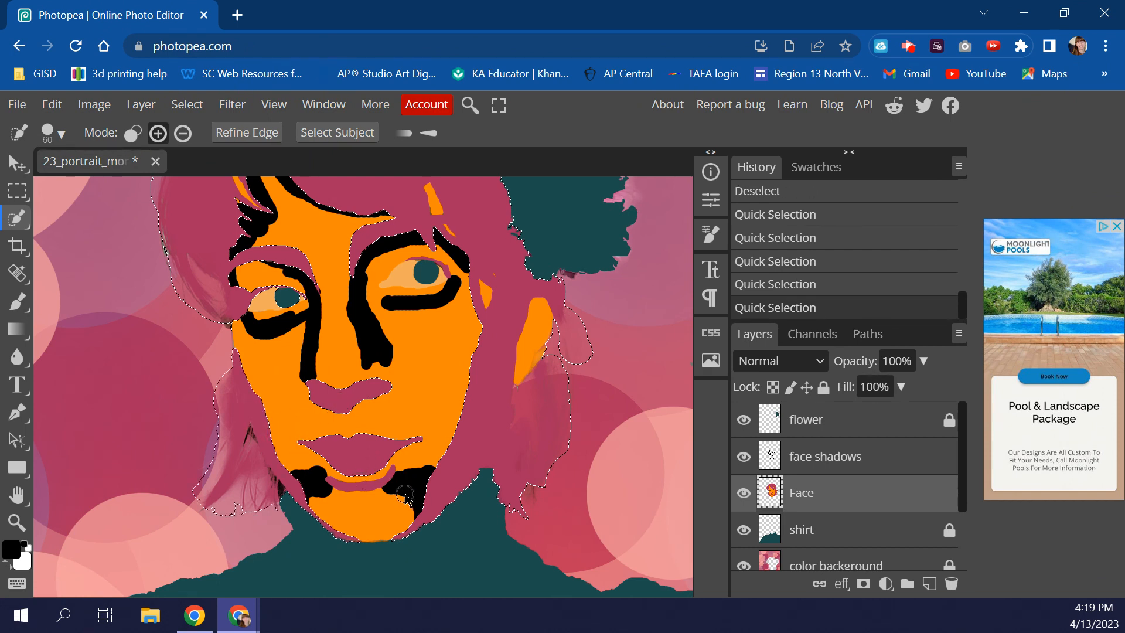
key(bracketright)
key(bracketright)
key(bracketright)
click(369, 486)
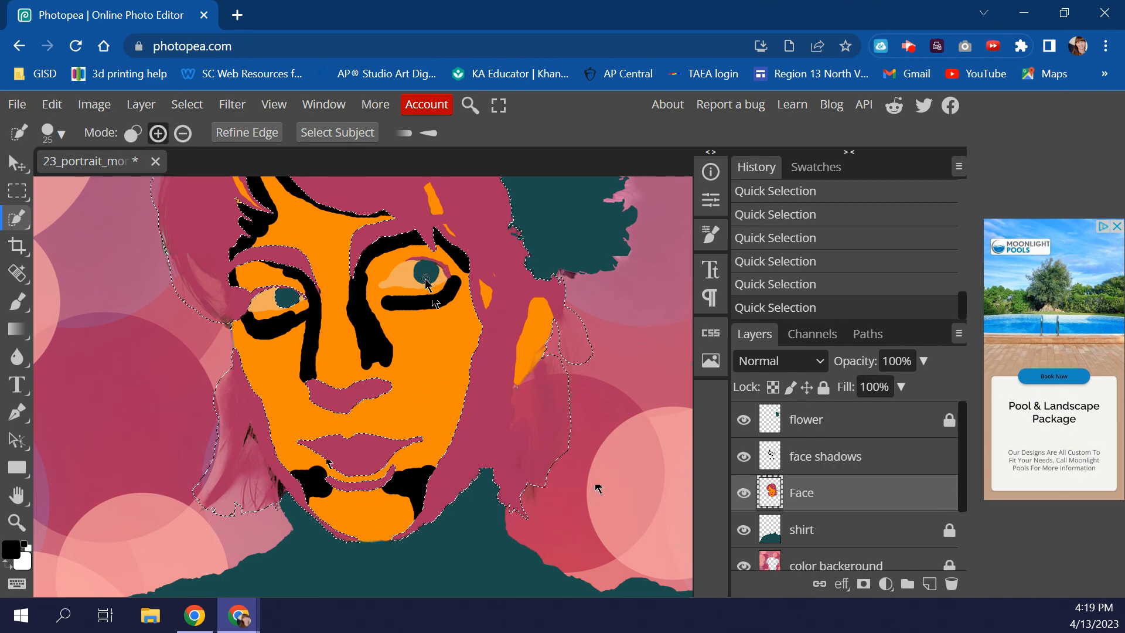
scroll(299, 302, up, 2)
scroll(356, 319, down, 1)
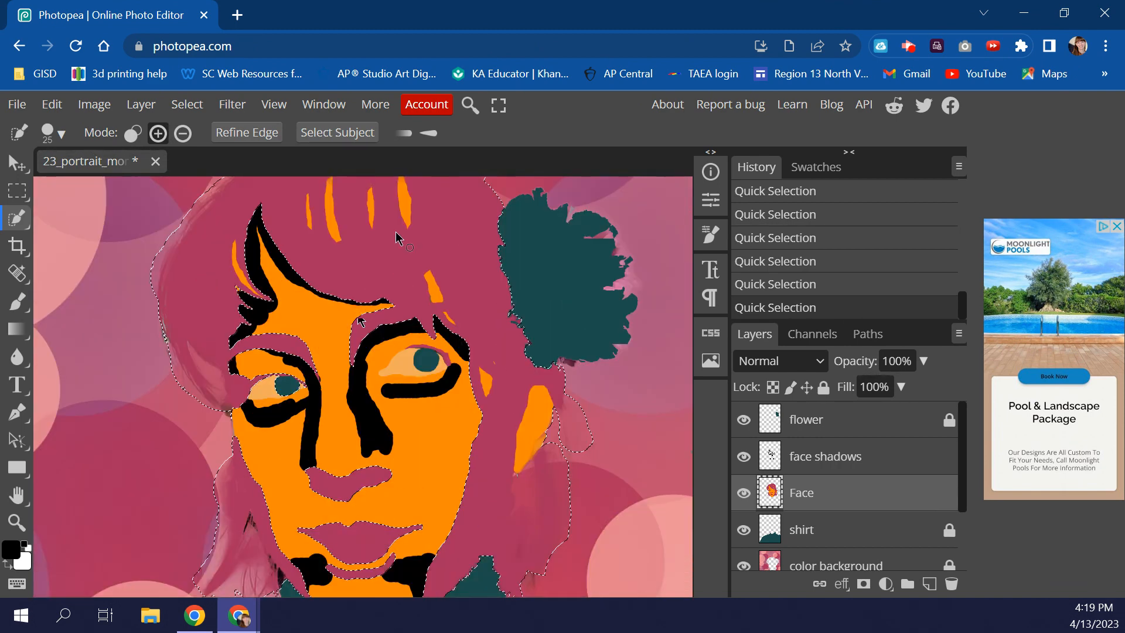
Subtract the right-hand orange fringe streak from the selection with the 25 px brush and undo the attempt on its neighbour
scroll(411, 302, up, 2)
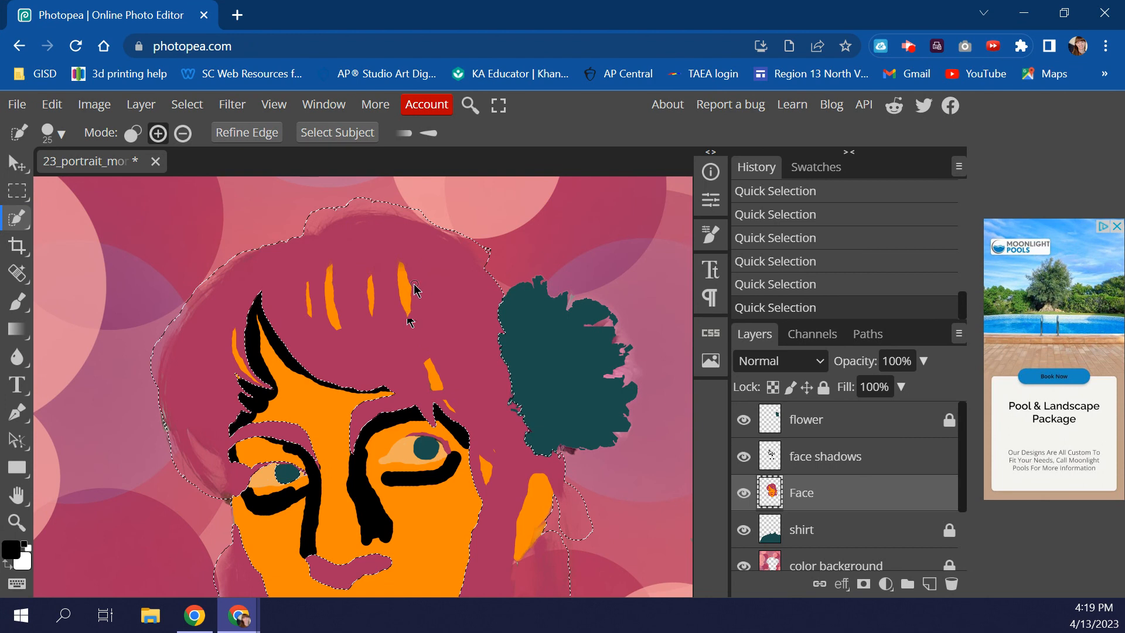
key(alt)
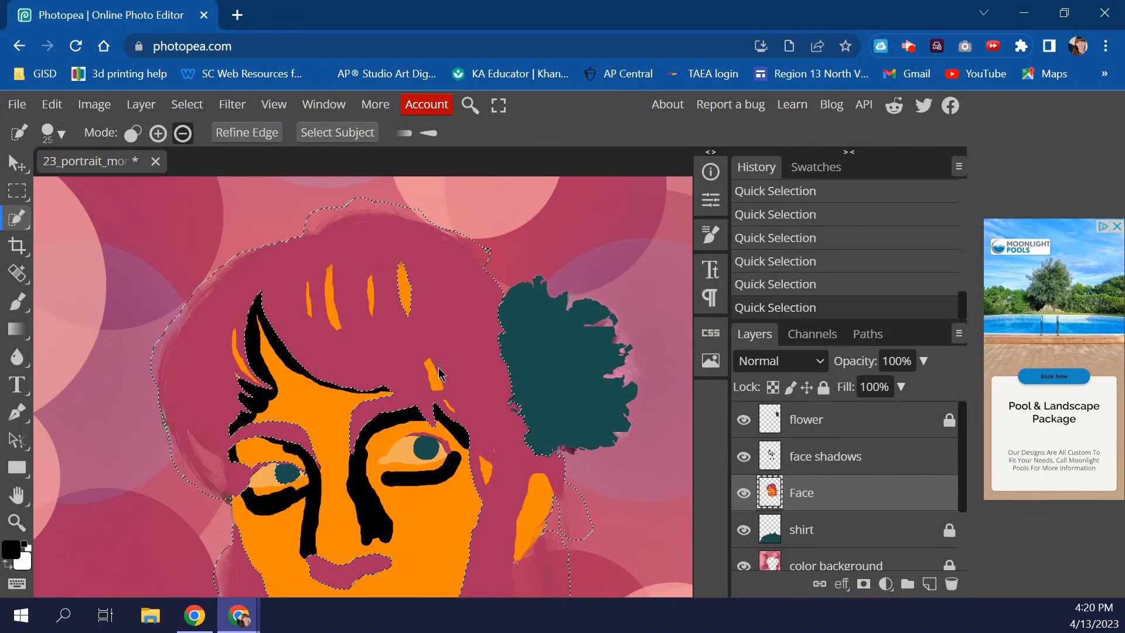
click(370, 291)
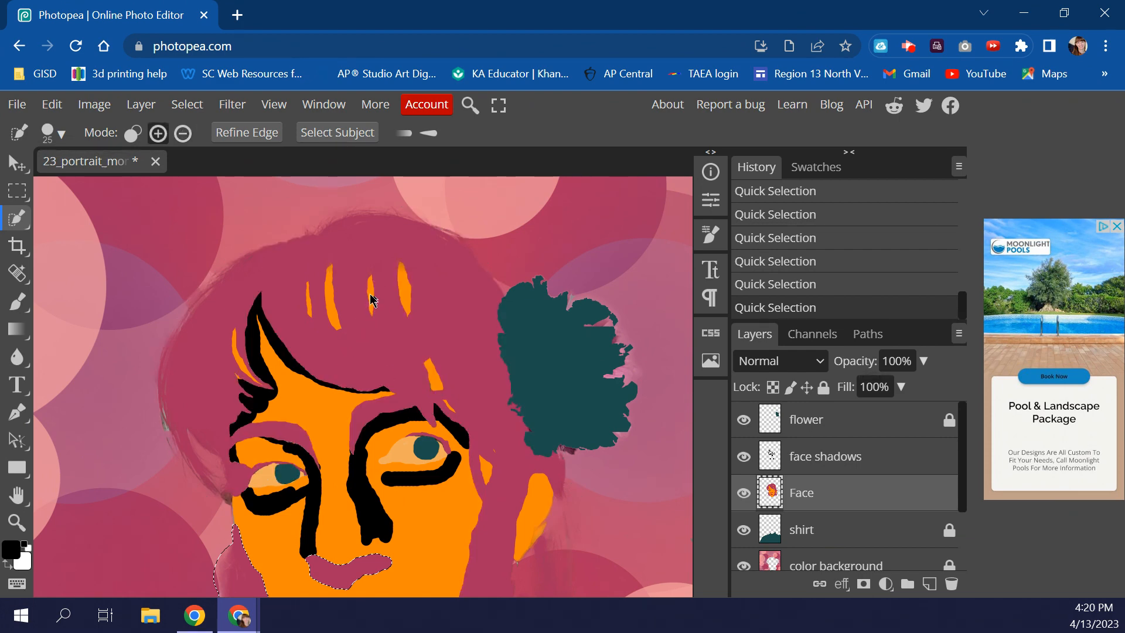
key(ctrl+z)
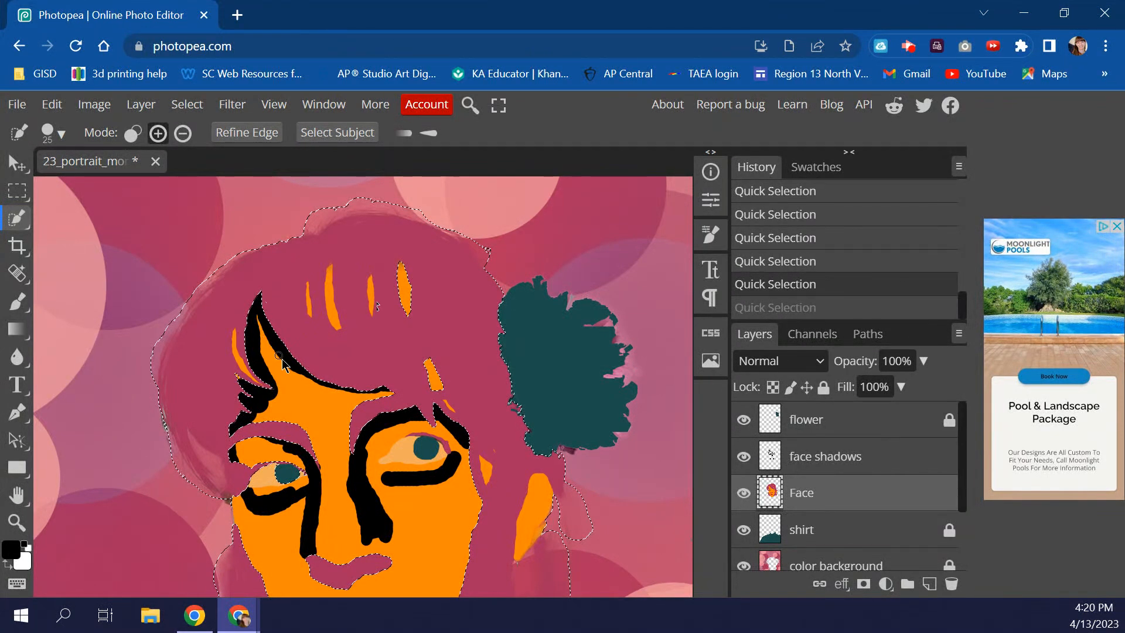
scroll(404, 450, down, 3)
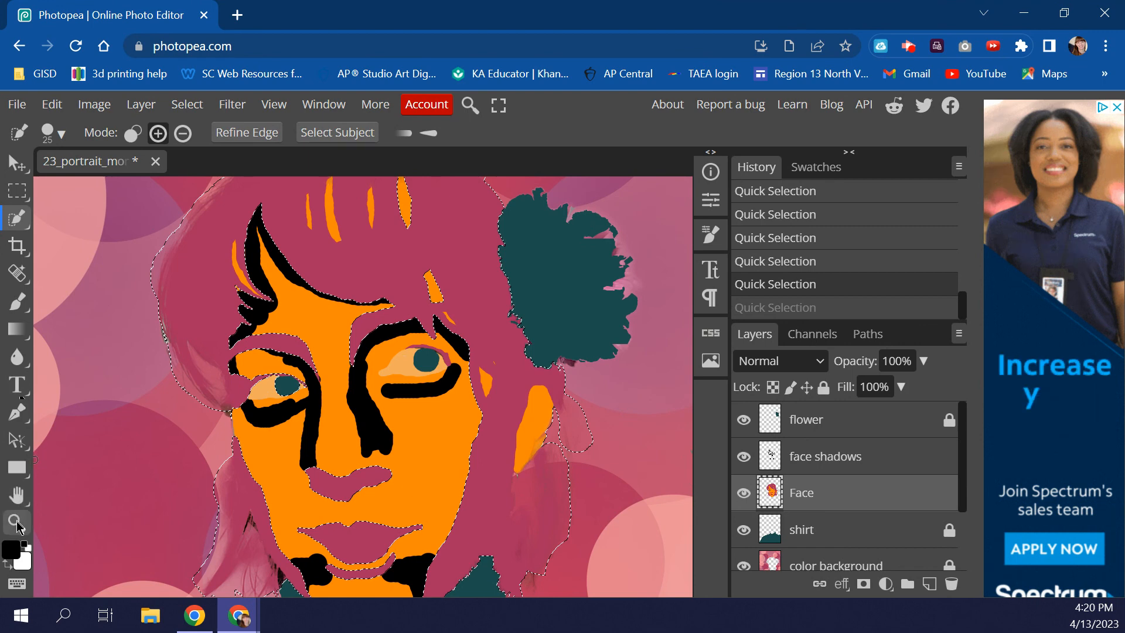
Subtract the two middle orange fringe streaks from the hair selection with the 25 px brush, restoring any magenta hair lost
key(z)
click(393, 405)
scroll(473, 375, up, 2)
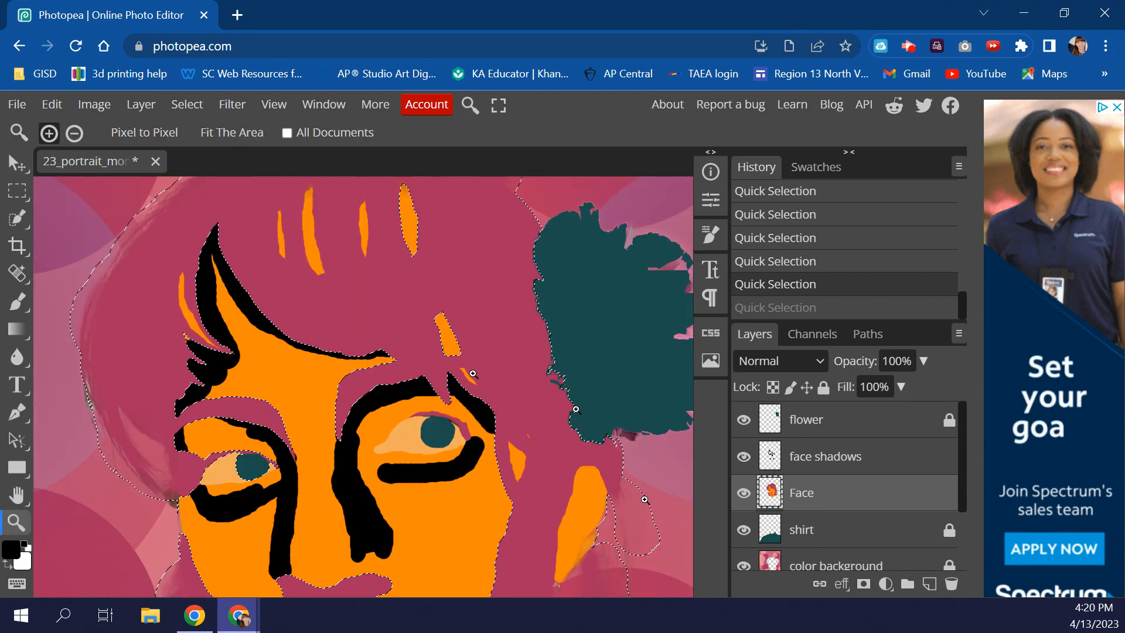
scroll(473, 374, up, 2)
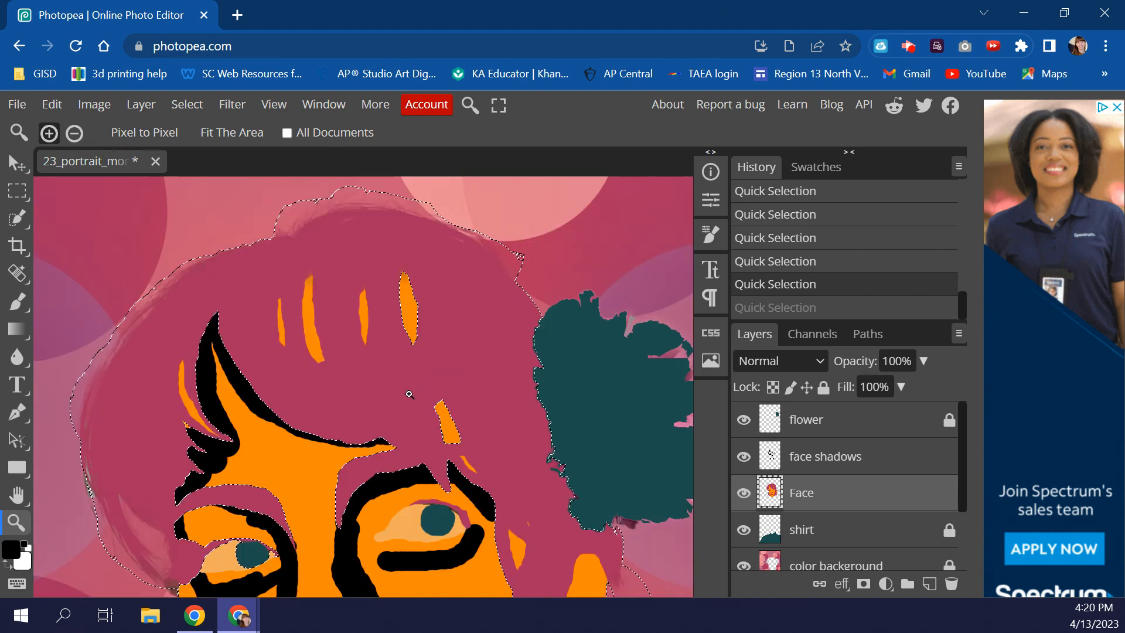
key(w)
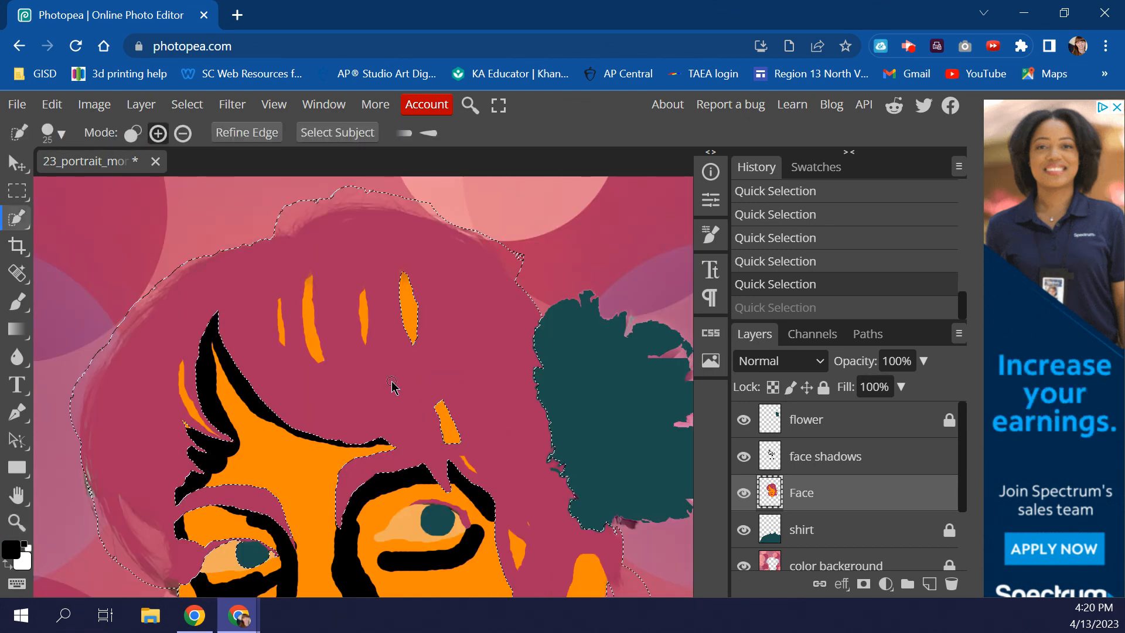
alt+click(364, 319)
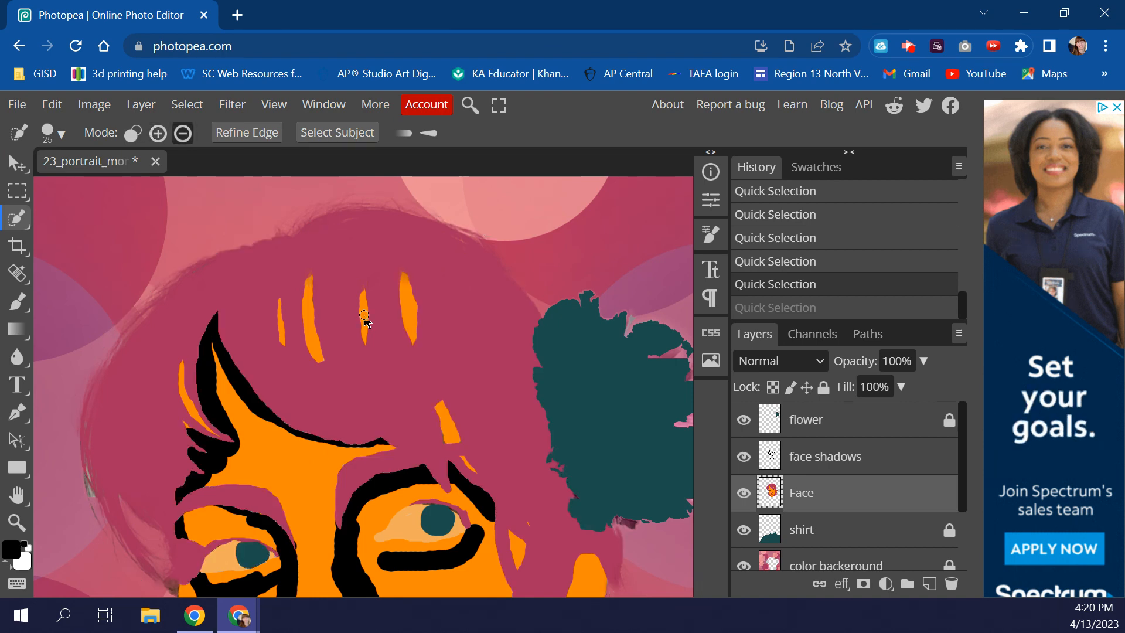
key(ctrl+z)
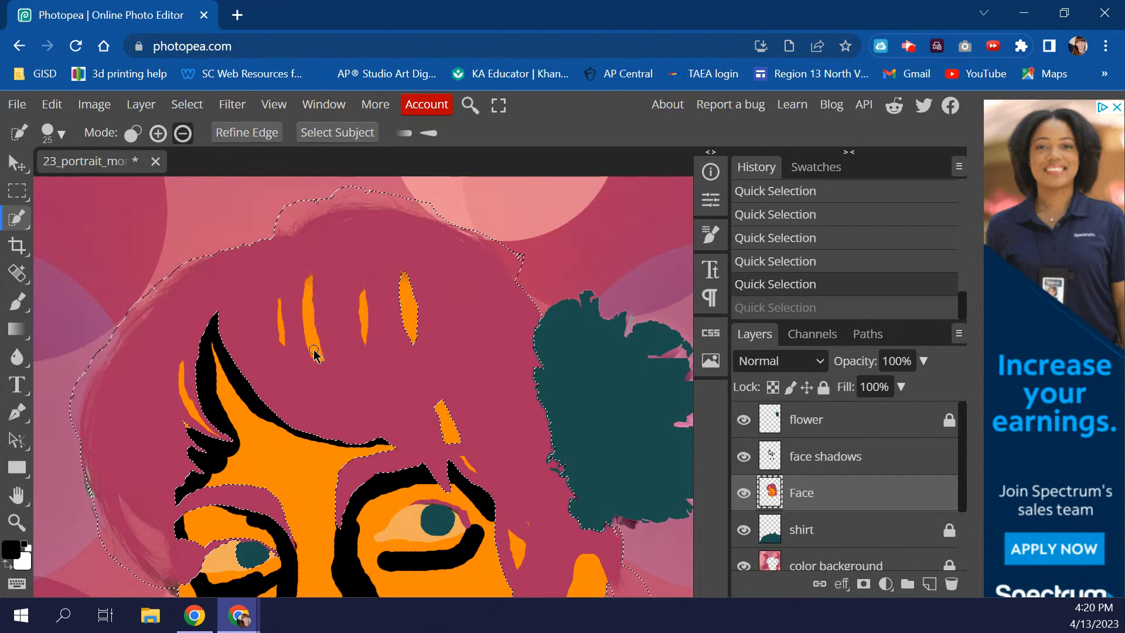
alt+click(315, 354)
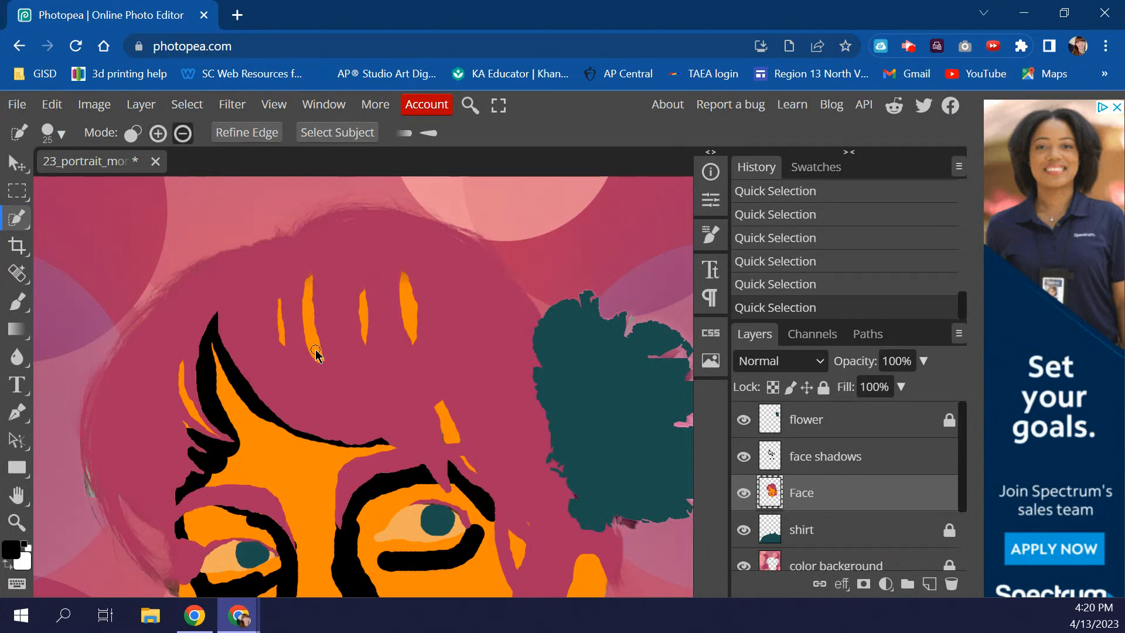
key(ctrl+z)
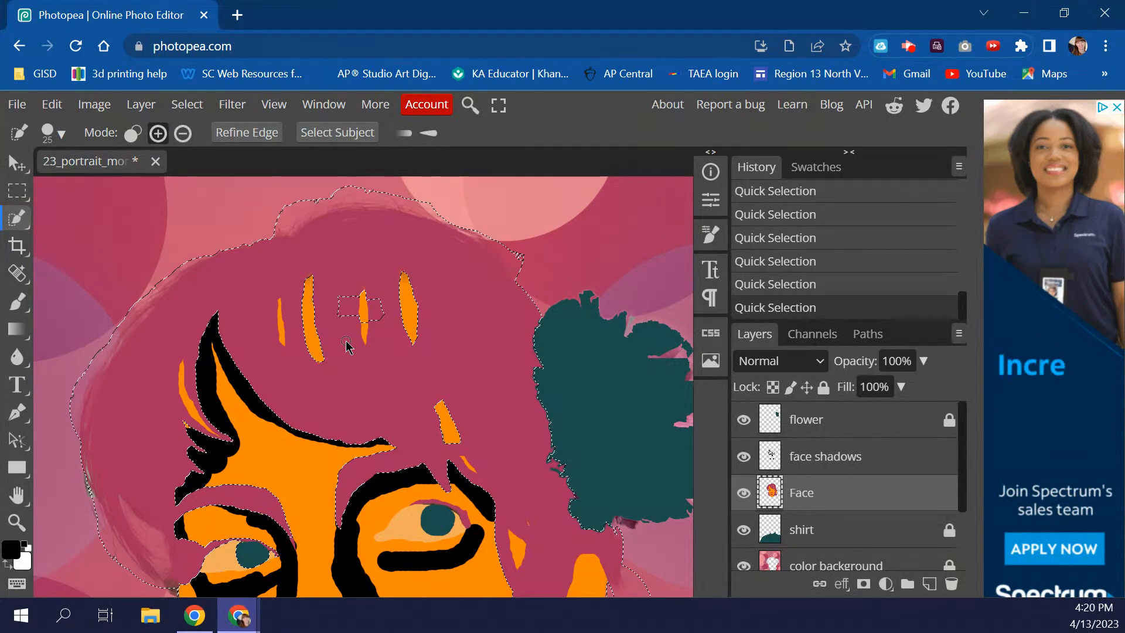
key(alt)
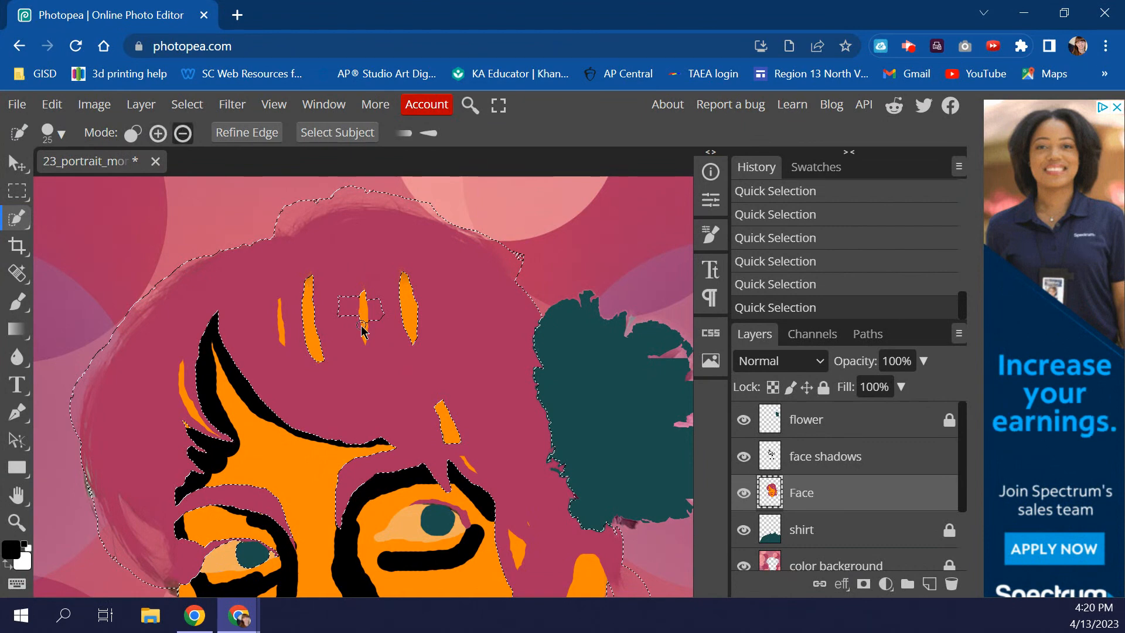
drag(344, 311, 377, 321)
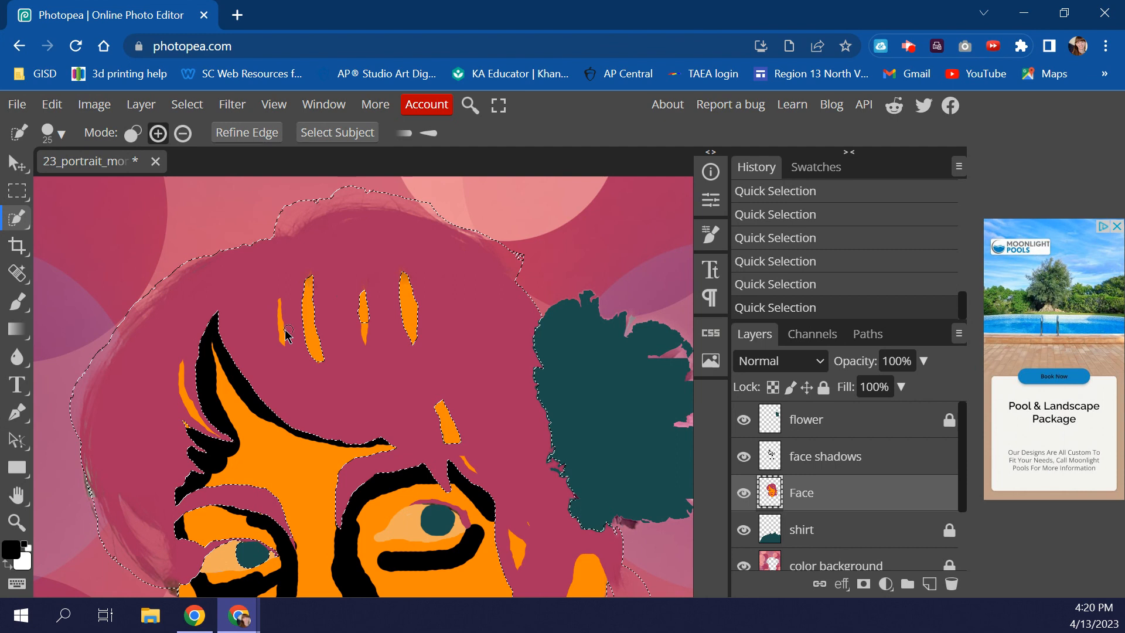
With a 15 px brush, subtract the thin left-hand fringe streak and the orange sliver beside the black forehead shadow from the selection
key(alt)
key(bracketleft)
key(alt)
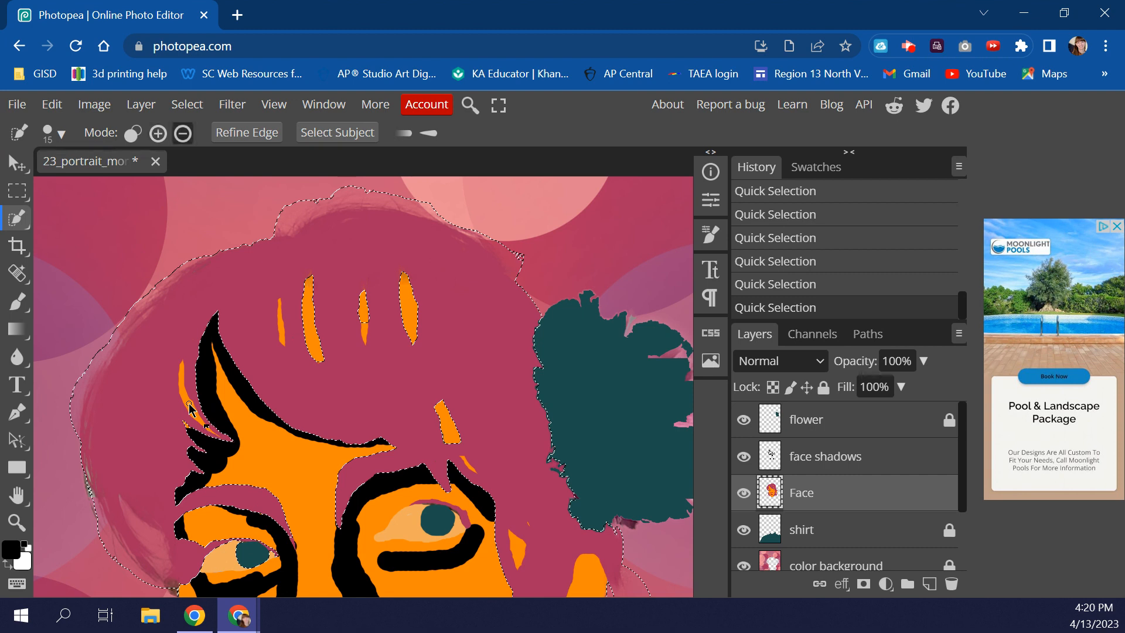
click(282, 335)
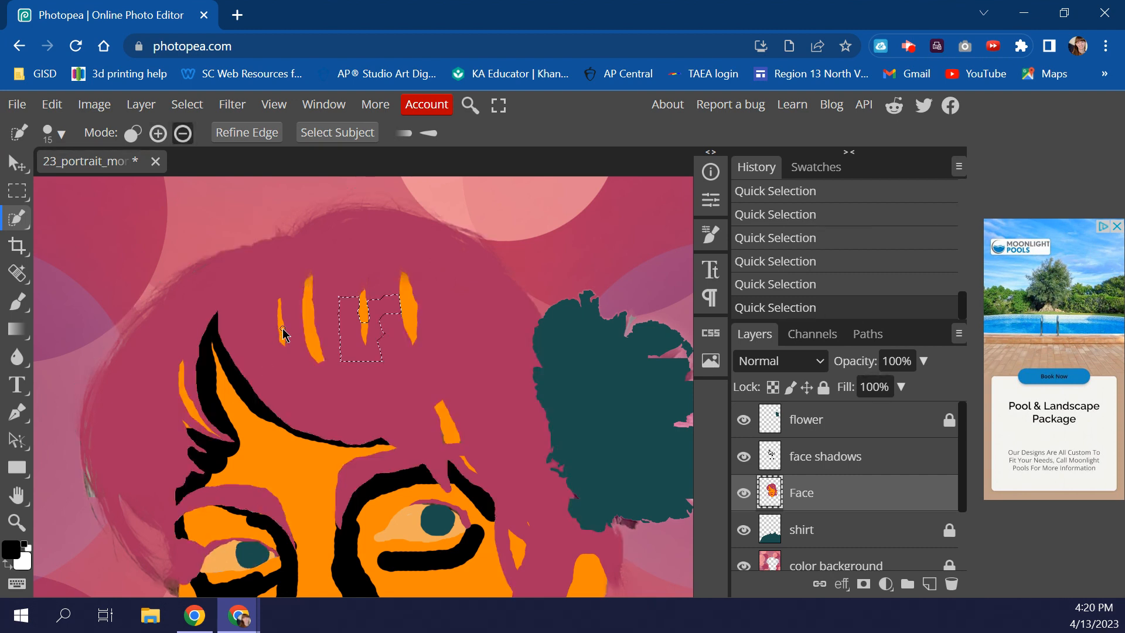
key(ctrl+z)
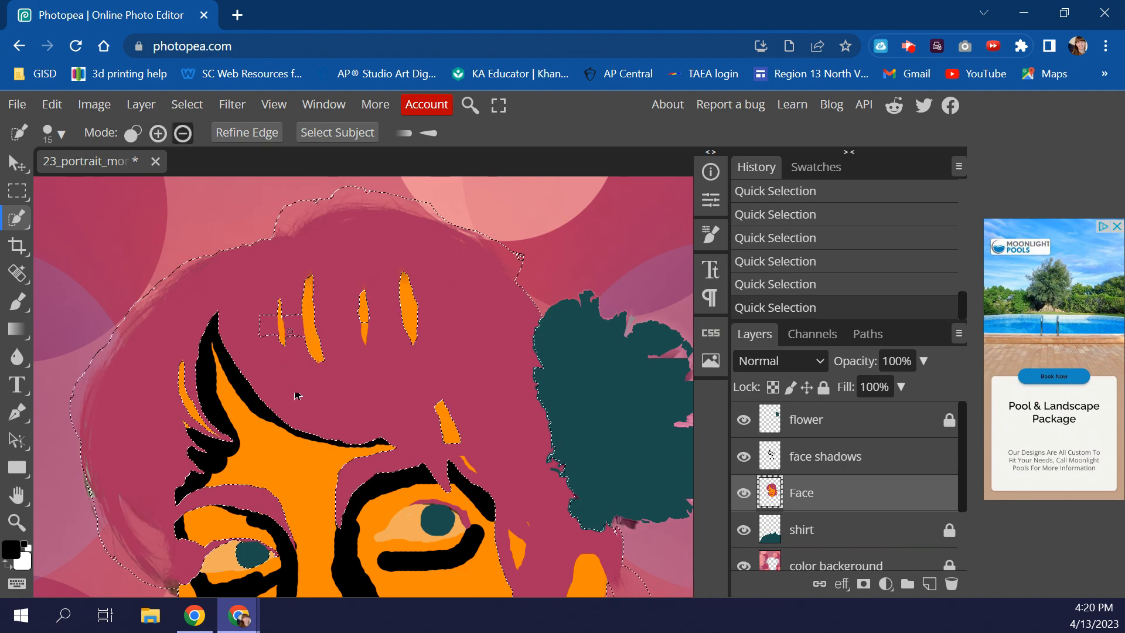
key(alt)
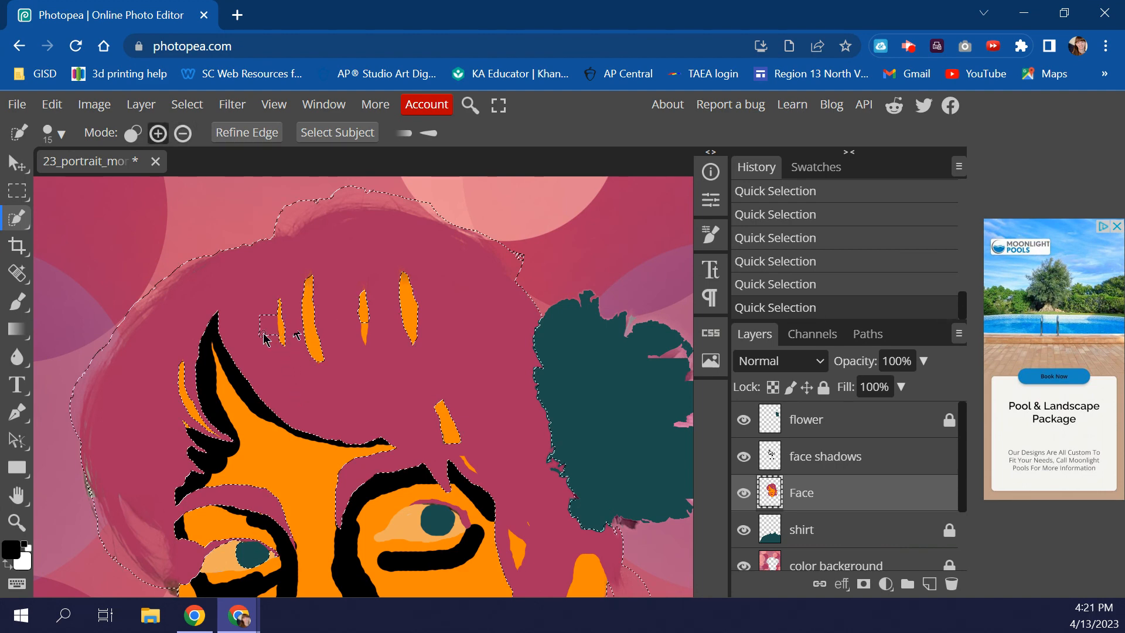
key(alt)
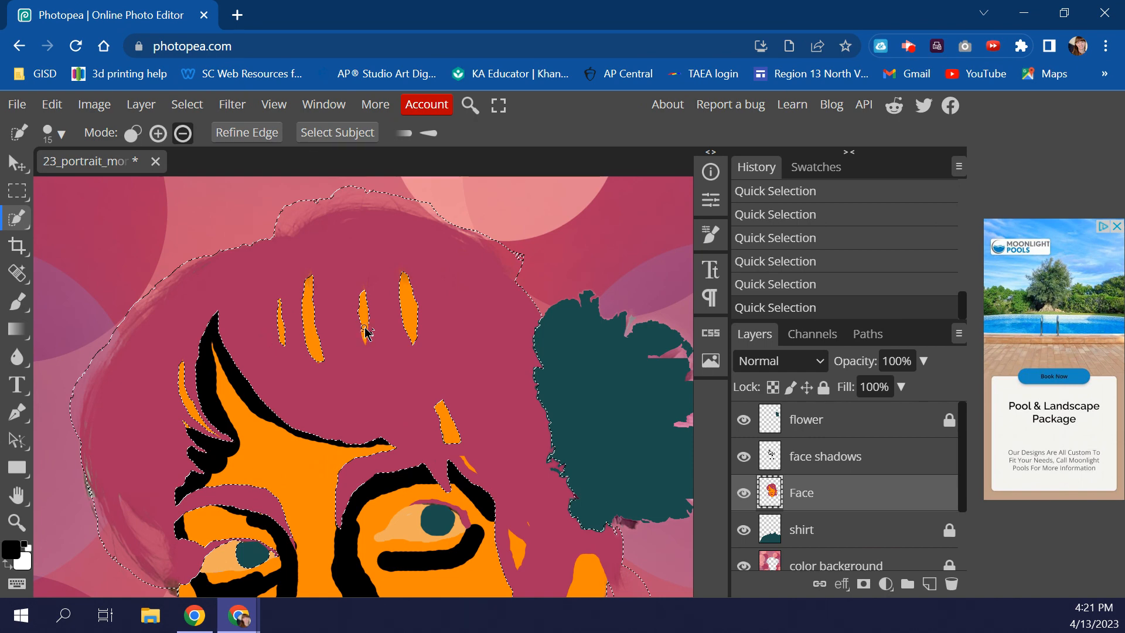
key(alt)
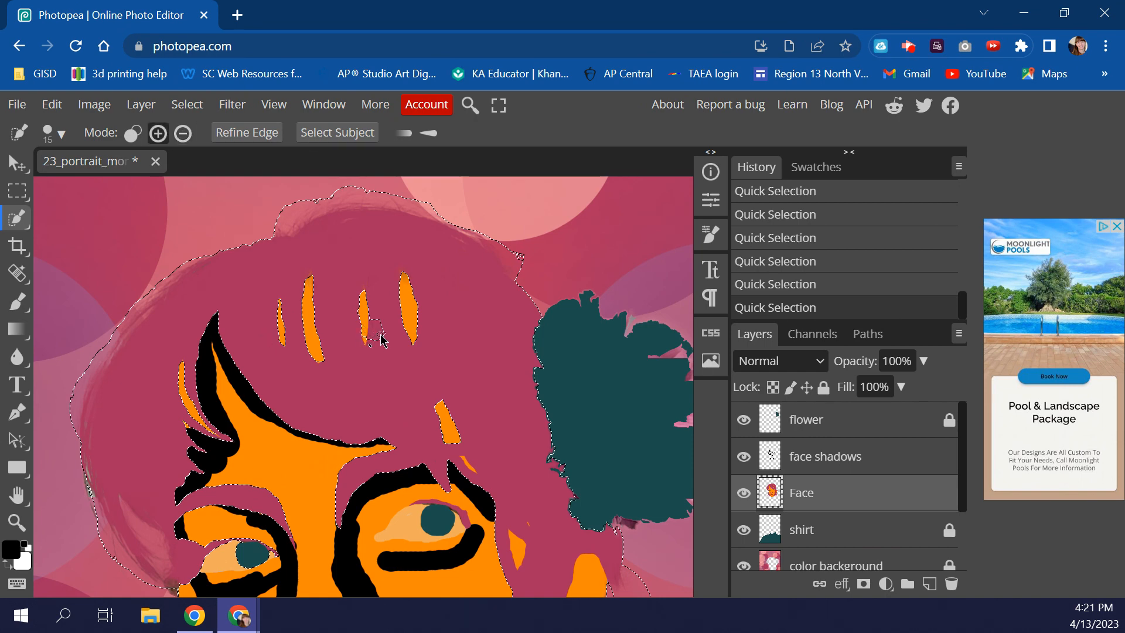
Subtract the orange ear and the small orange patch between it and the eye from the selection with the 15 px brush
scroll(381, 352, down, 3)
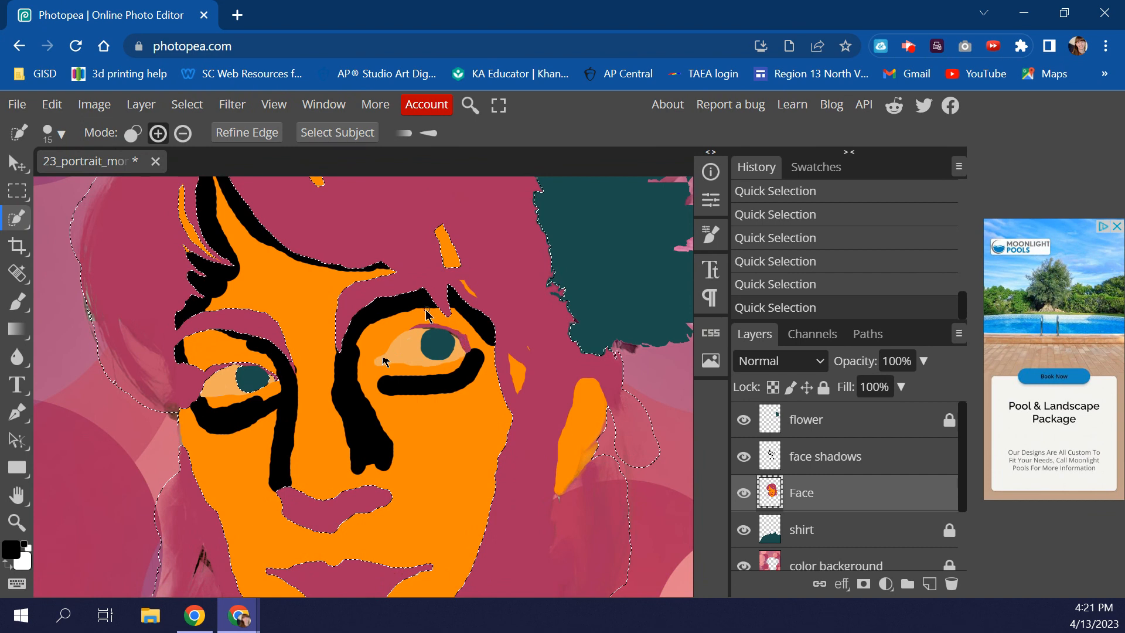
key(alt)
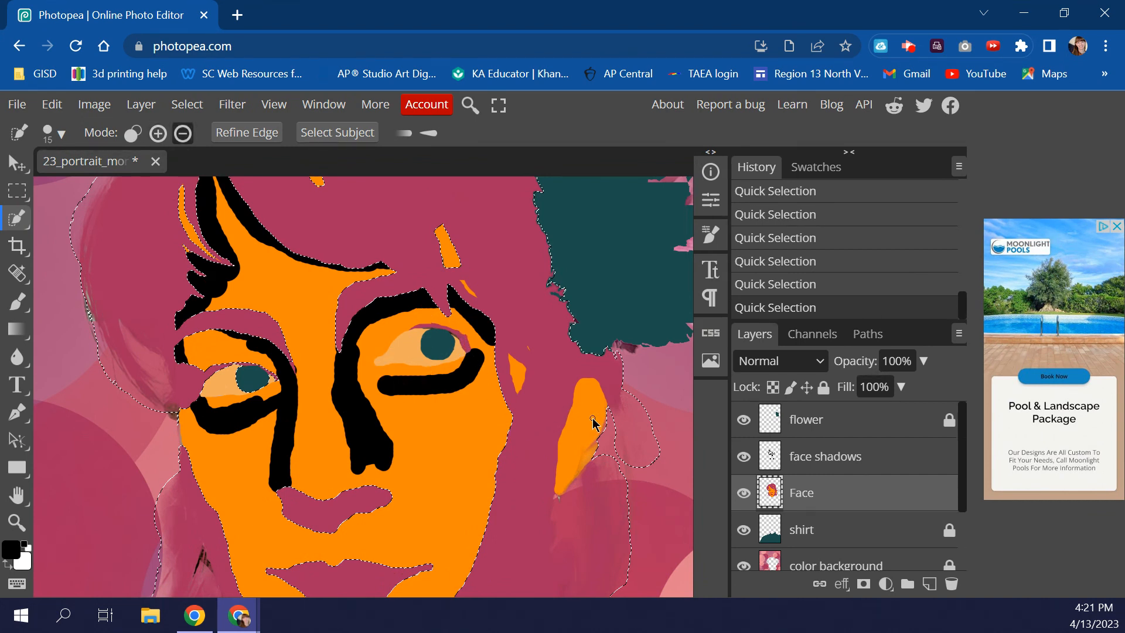
drag(517, 381, 521, 374)
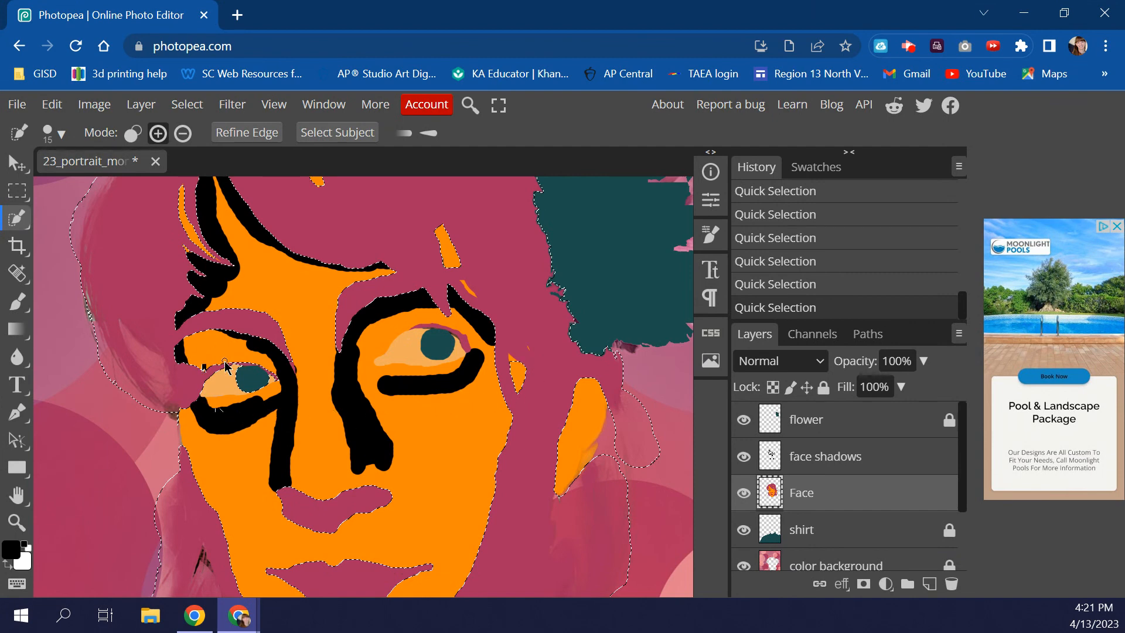
scroll(225, 363, down, 3)
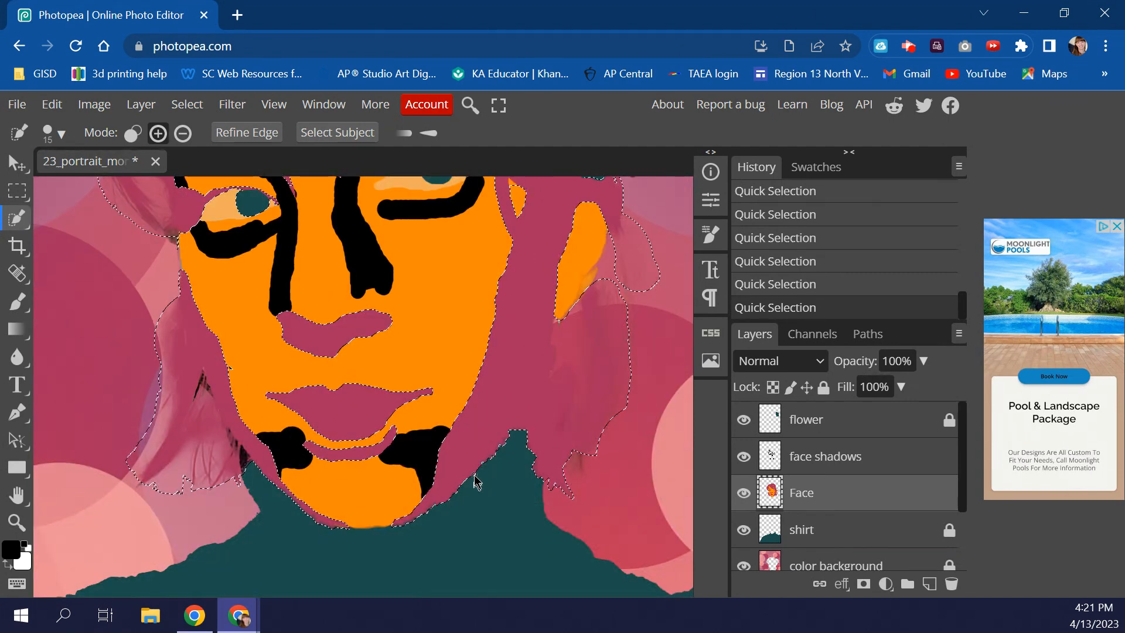
scroll(457, 524, up, 2)
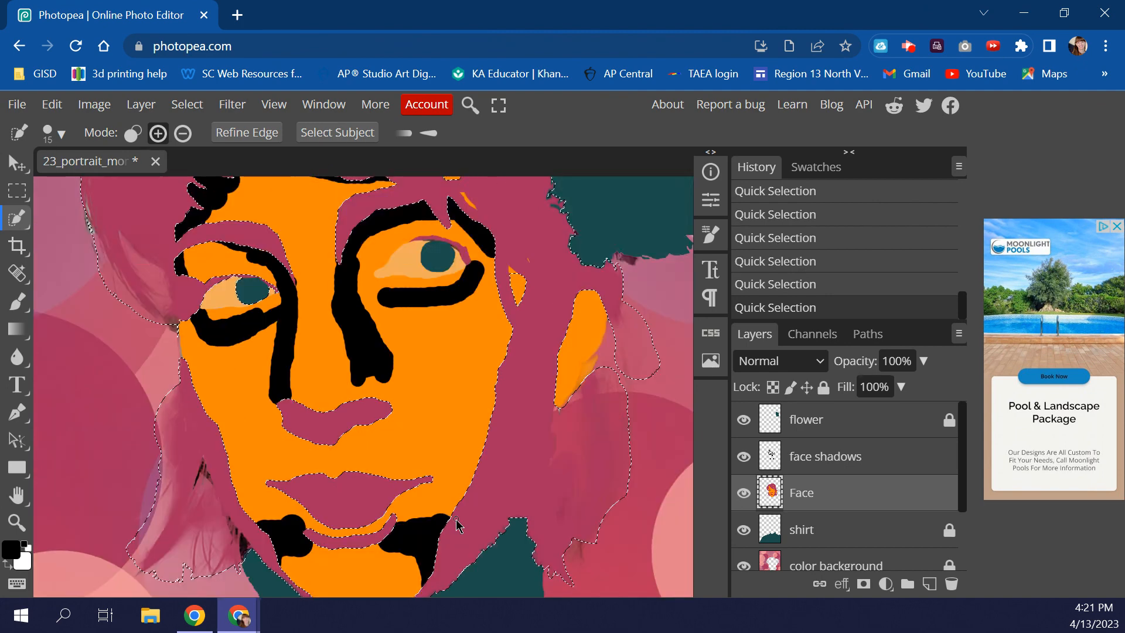
scroll(456, 477, up, 2)
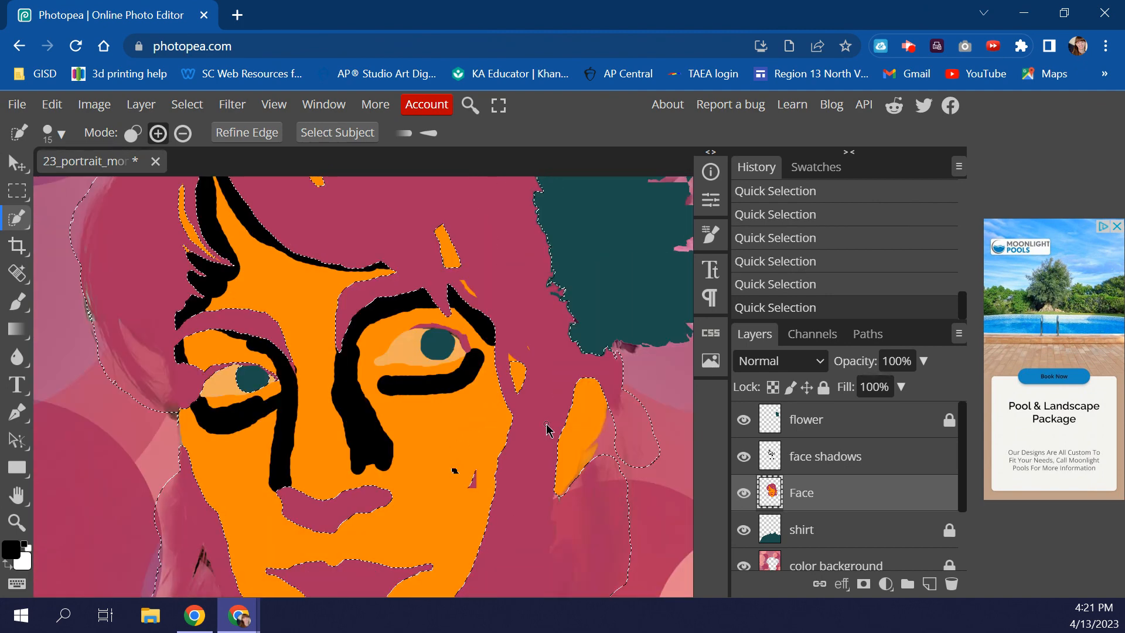
Hide the Face layer to reveal the photo and make the face shadows layer active, keeping the selection
scroll(420, 263, up, 6)
scroll(418, 265, down, 4)
scroll(418, 265, down, 2)
click(750, 495)
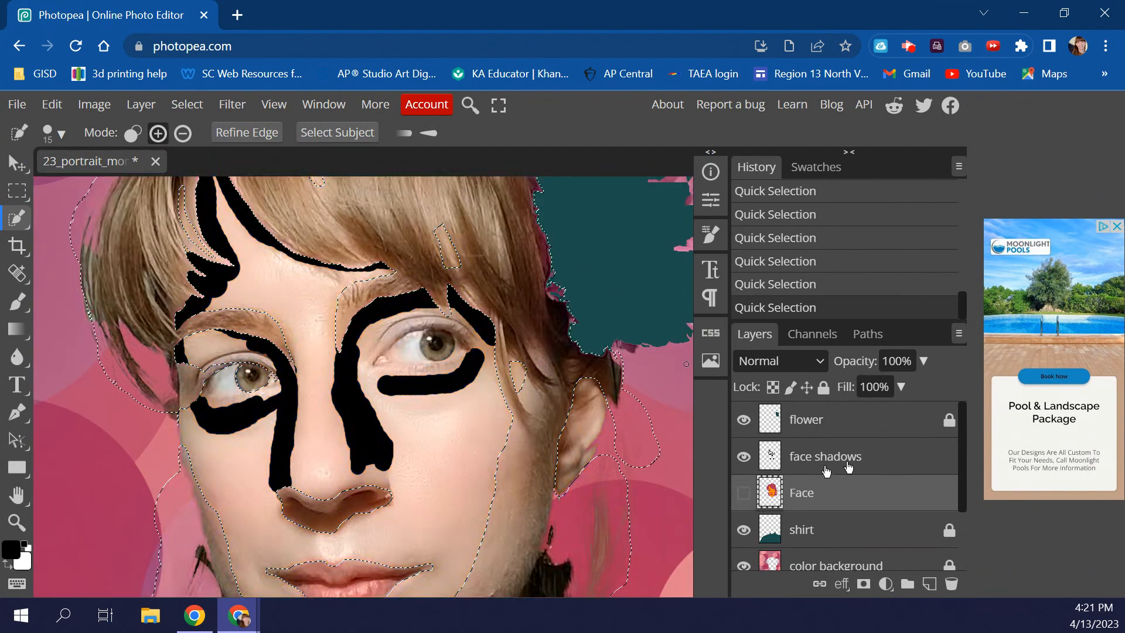
click(883, 456)
Paint a black shadow along the right-hand jaw down to the chin on the face shadows layer with a 70 px brush
scroll(429, 365, down, 3)
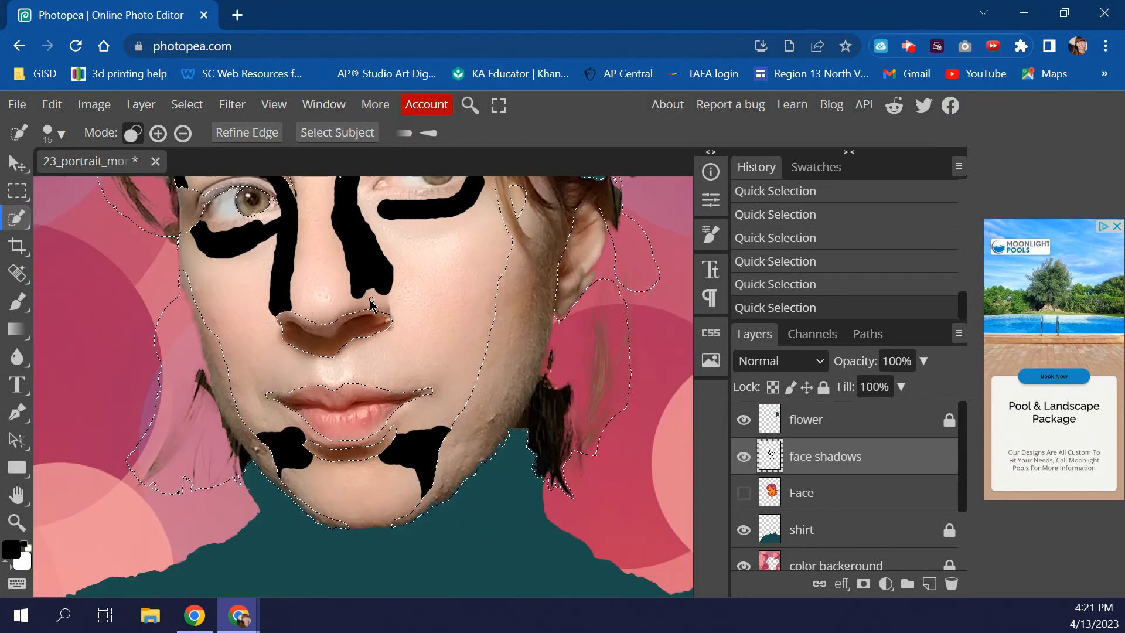
scroll(373, 308, up, 1)
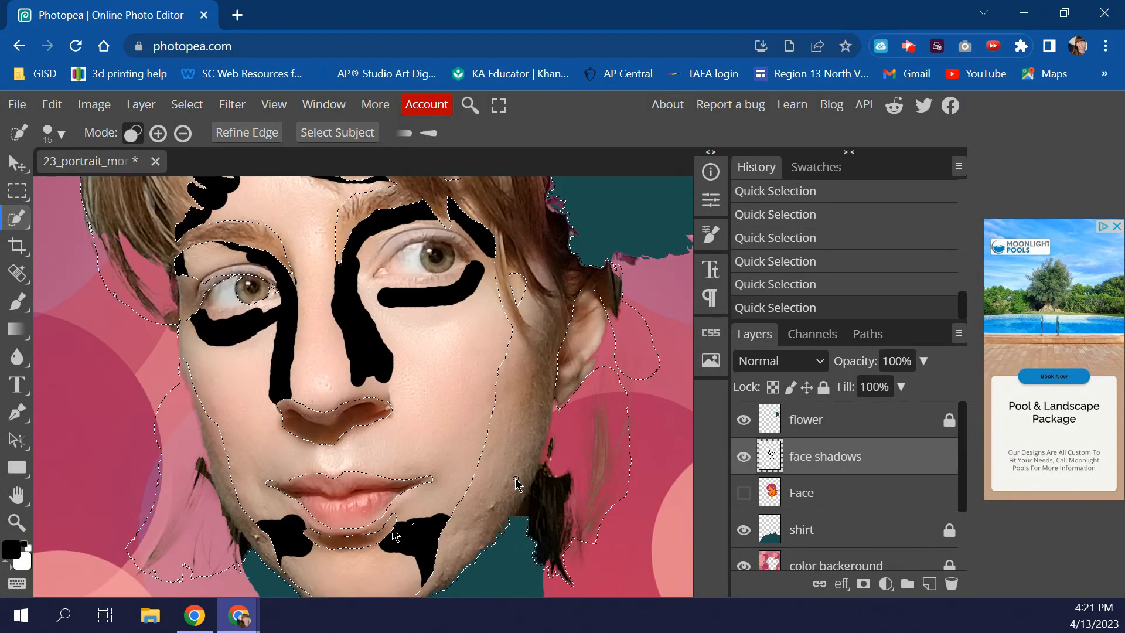
scroll(403, 458, up, 4)
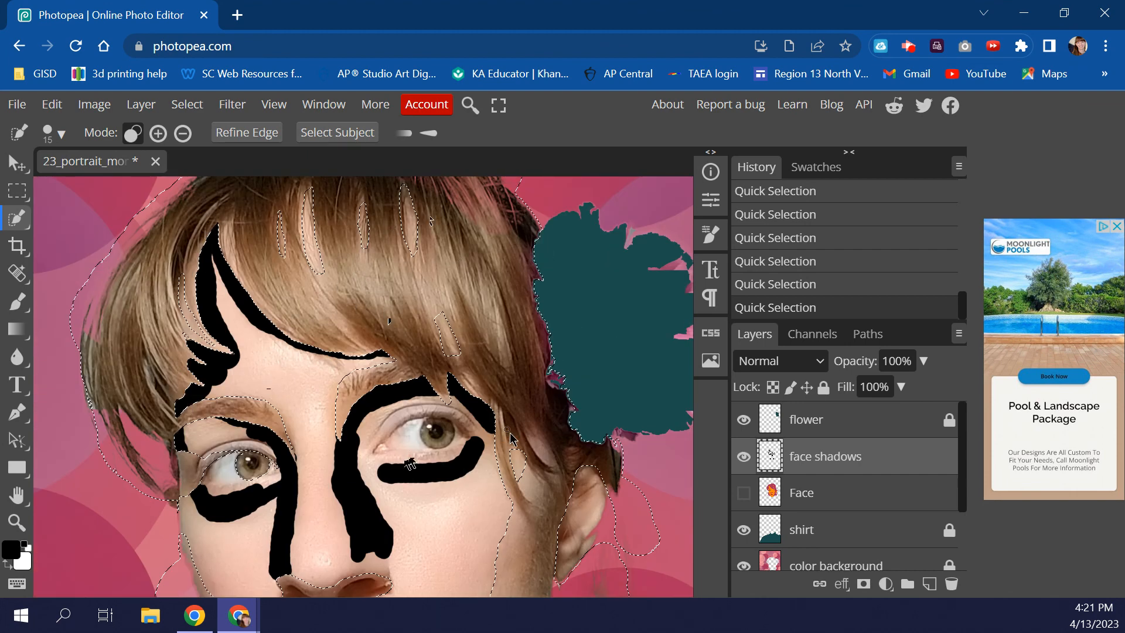
scroll(508, 434, down, 2)
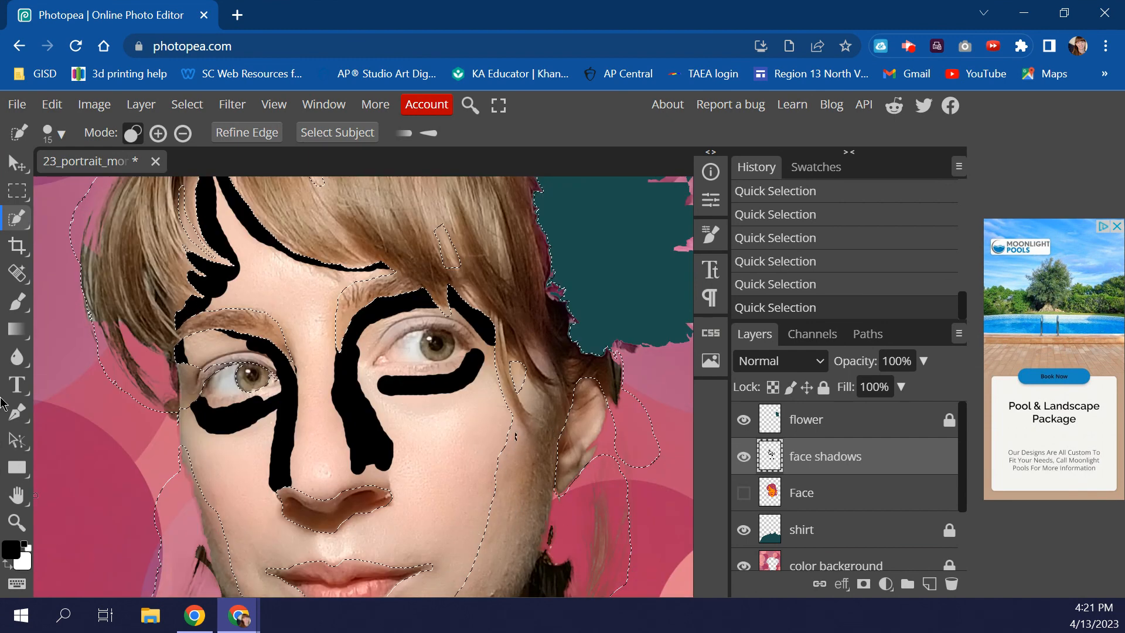
click(17, 302)
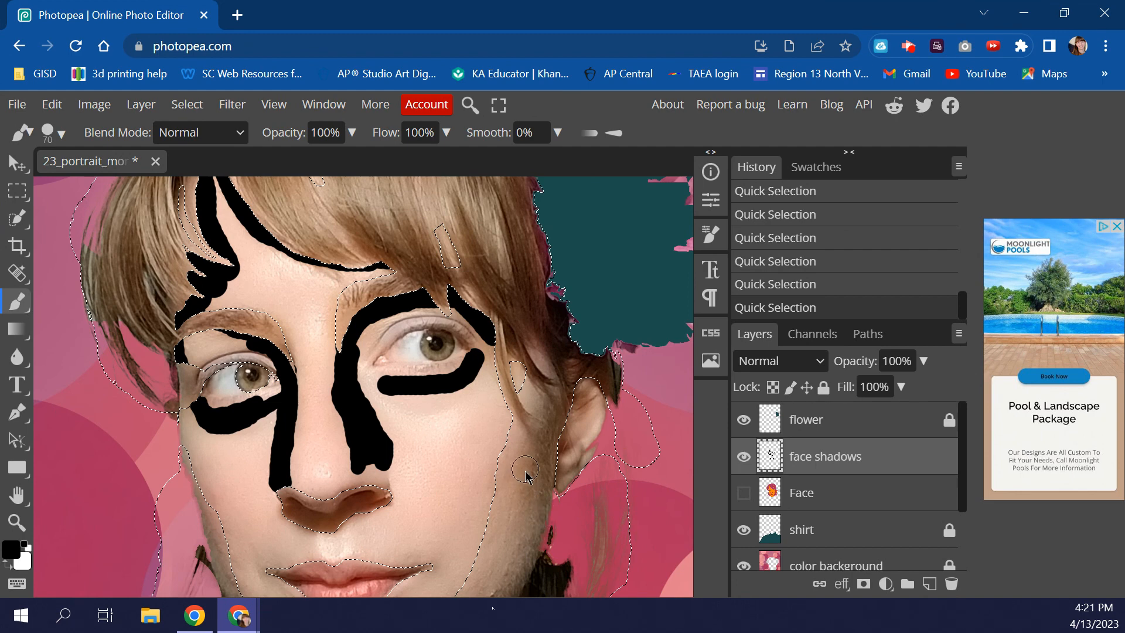
scroll(526, 475, down, 4)
mouse_move(518, 405)
mouse_down()
mouse_move(436, 503)
mouse_move(398, 529)
mouse_move(491, 448)
mouse_move(493, 434)
mouse_move(443, 481)
mouse_move(445, 457)
mouse_move(468, 437)
mouse_move(444, 452)
mouse_move(525, 392)
mouse_move(546, 350)
mouse_move(544, 389)
mouse_move(522, 386)
mouse_move(502, 429)
mouse_move(402, 531)
mouse_move(449, 441)
mouse_move(470, 448)
mouse_move(448, 473)
mouse_move(443, 463)
mouse_move(509, 422)
mouse_move(457, 446)
mouse_up()
key(ctrl+z)
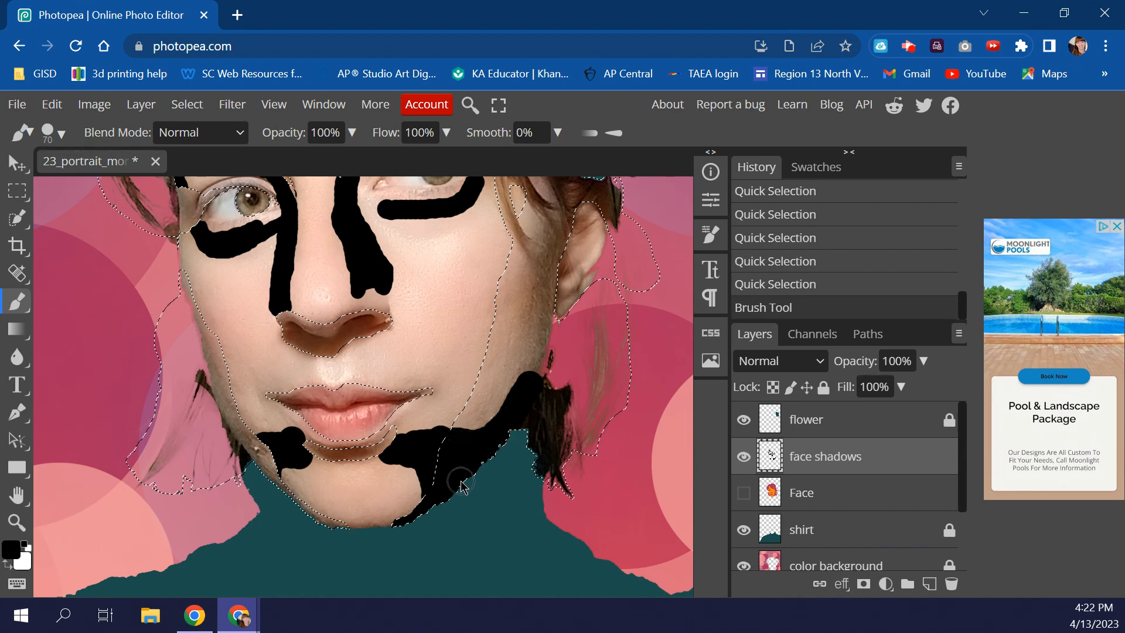
Clear the selection, try another black brush stroke over the jaw shadow and undo that stroke
key(ctrl+d)
mouse_move(486, 488)
mouse_down()
mouse_move(448, 468)
mouse_move(449, 441)
mouse_move(446, 484)
mouse_up()
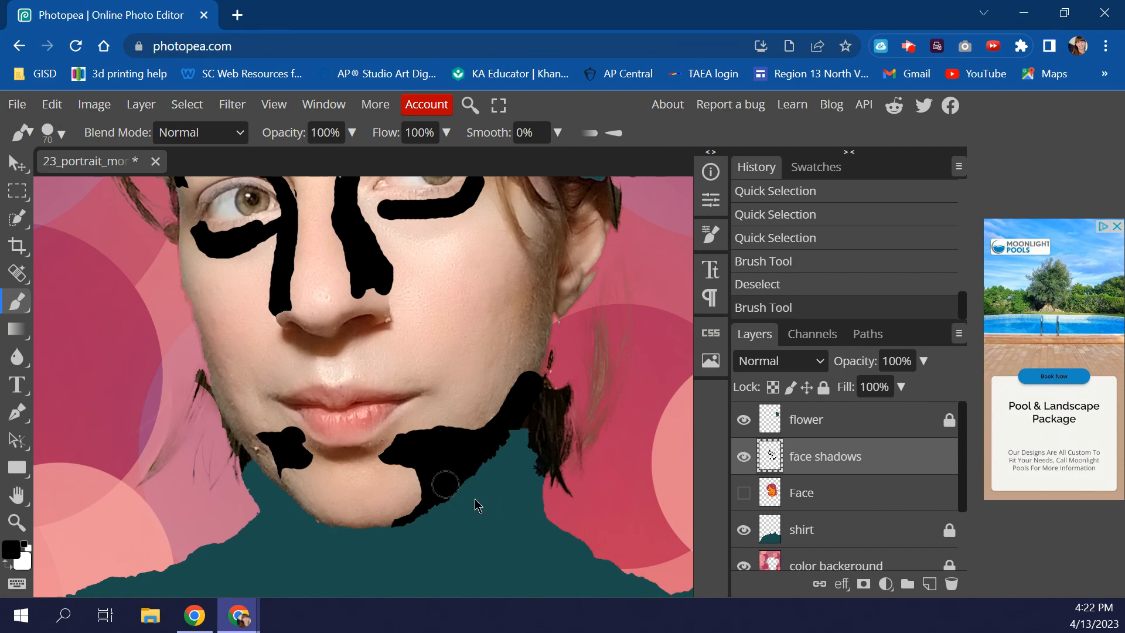
key(ctrl+z)
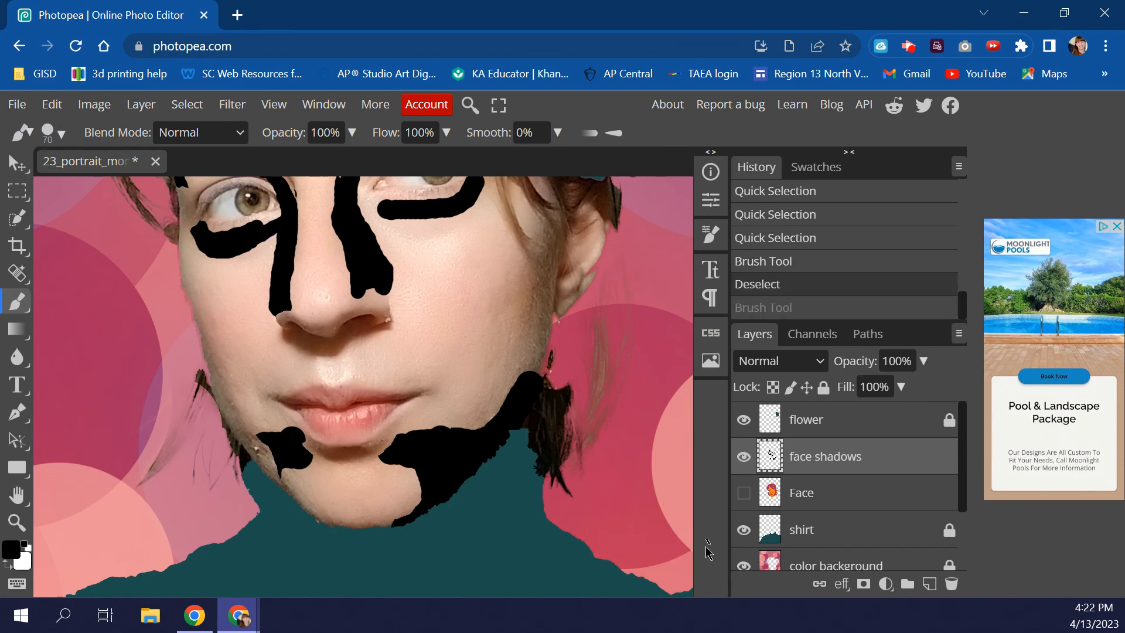
key(ctrl+z)
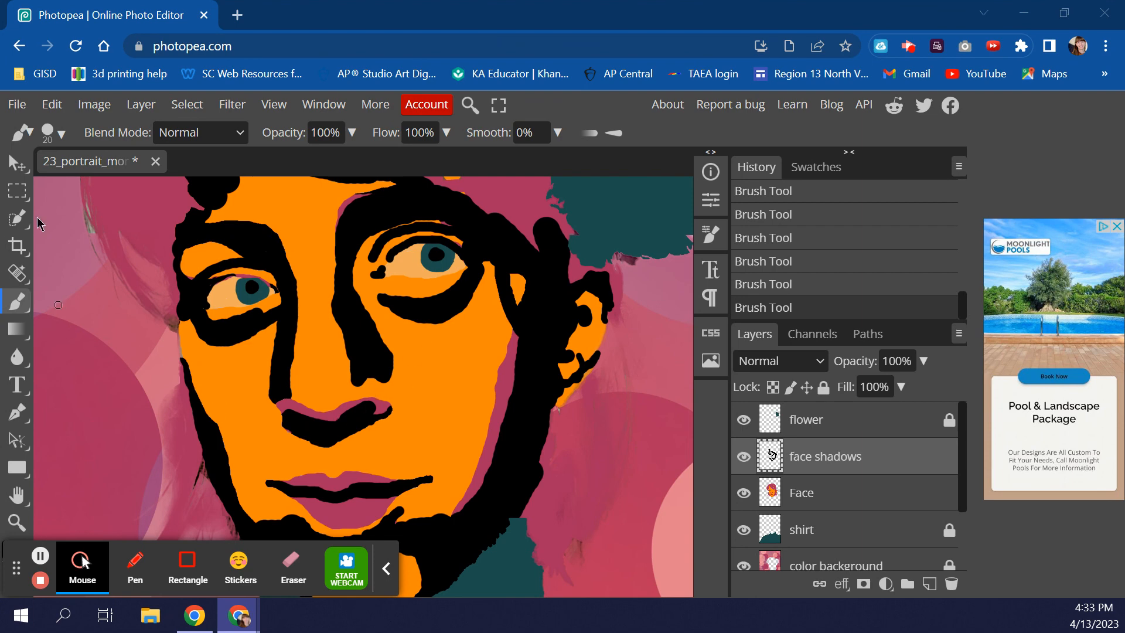
click(386, 568)
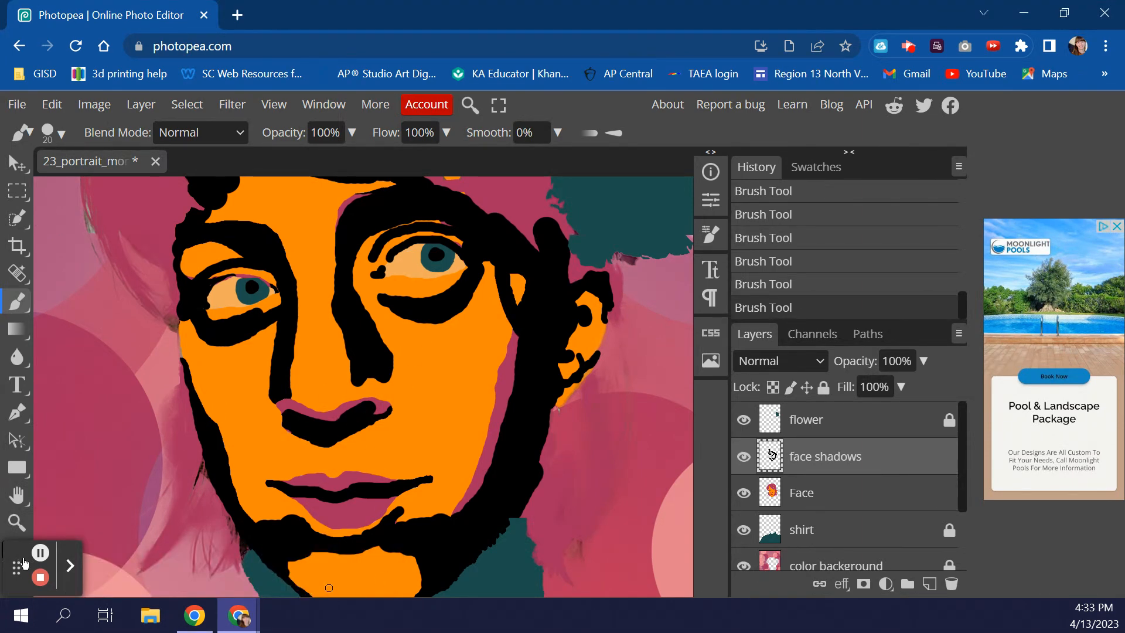
drag(43, 574, 59, 571)
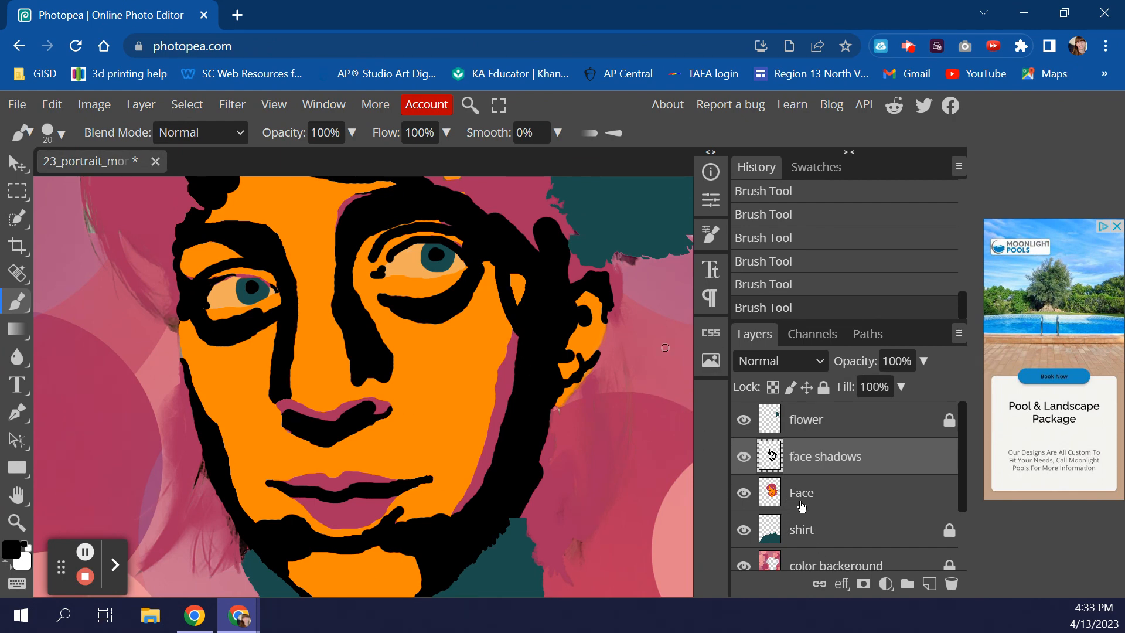
Examine the black shadows across the whole portrait and up close around the eyes, nose and mouth
scroll(419, 396, up, 3)
scroll(423, 396, down, 2)
click(23, 519)
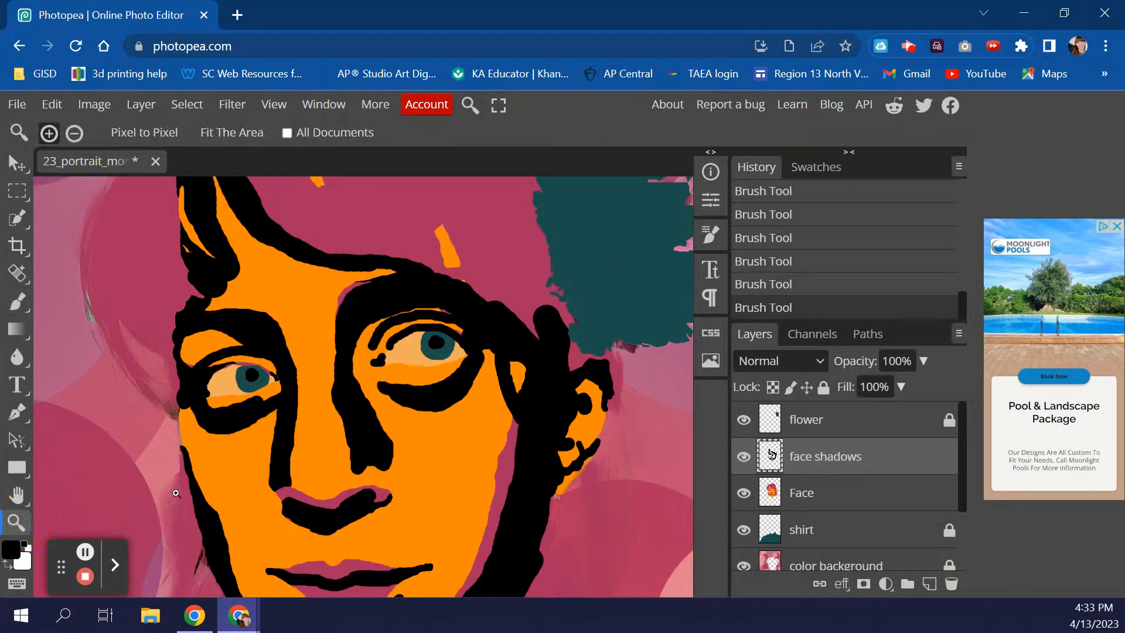
alt+click(353, 426)
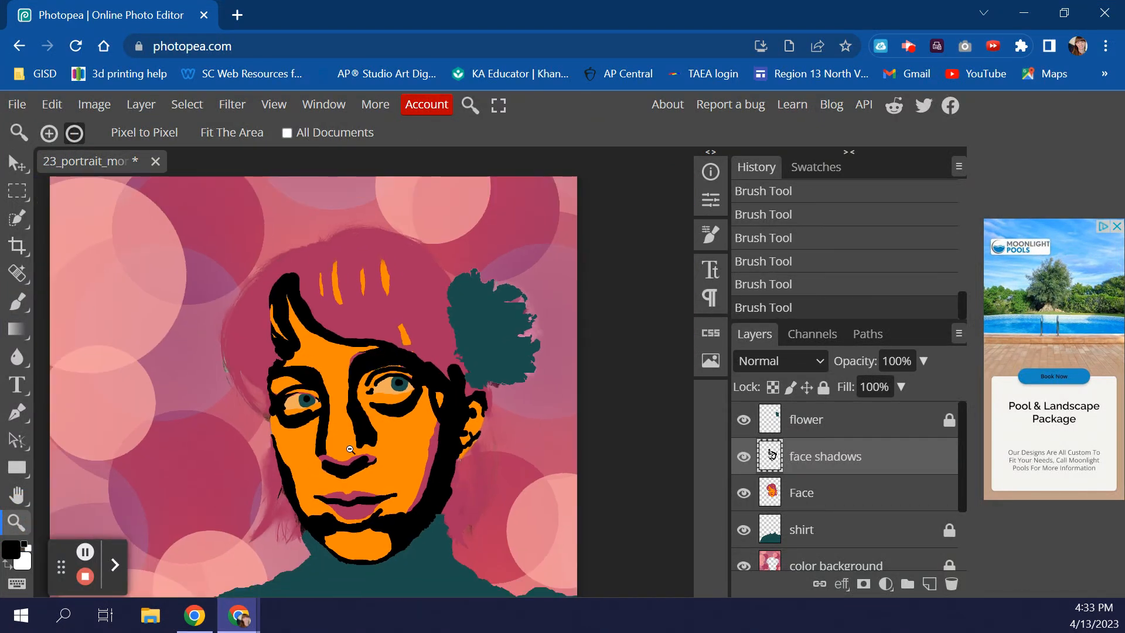
alt+click(367, 438)
click(374, 434)
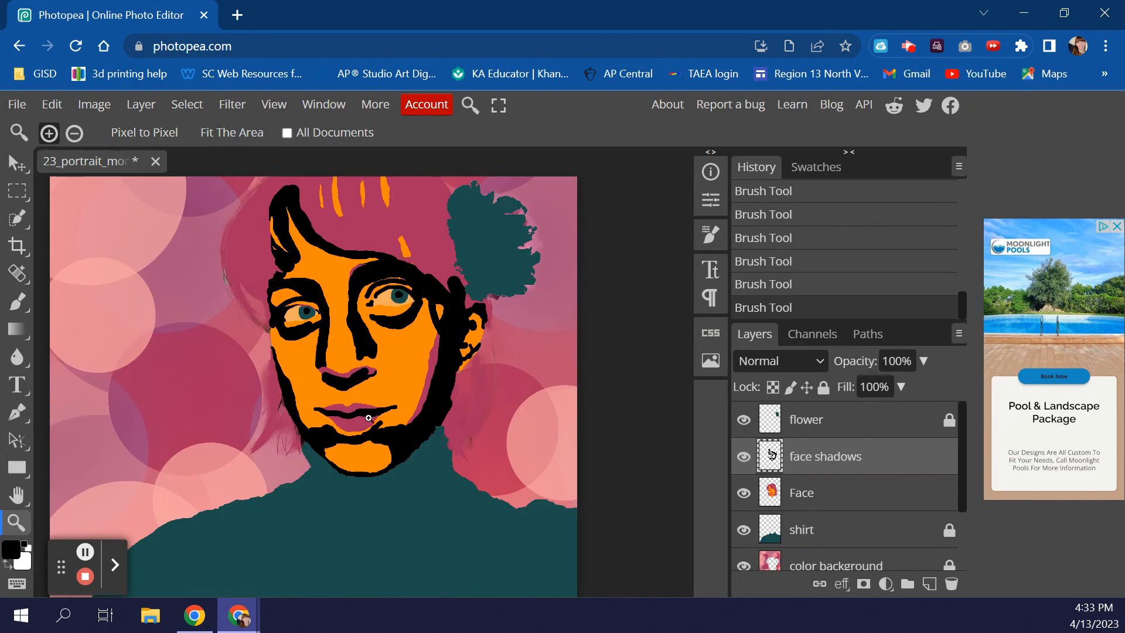
click(360, 350)
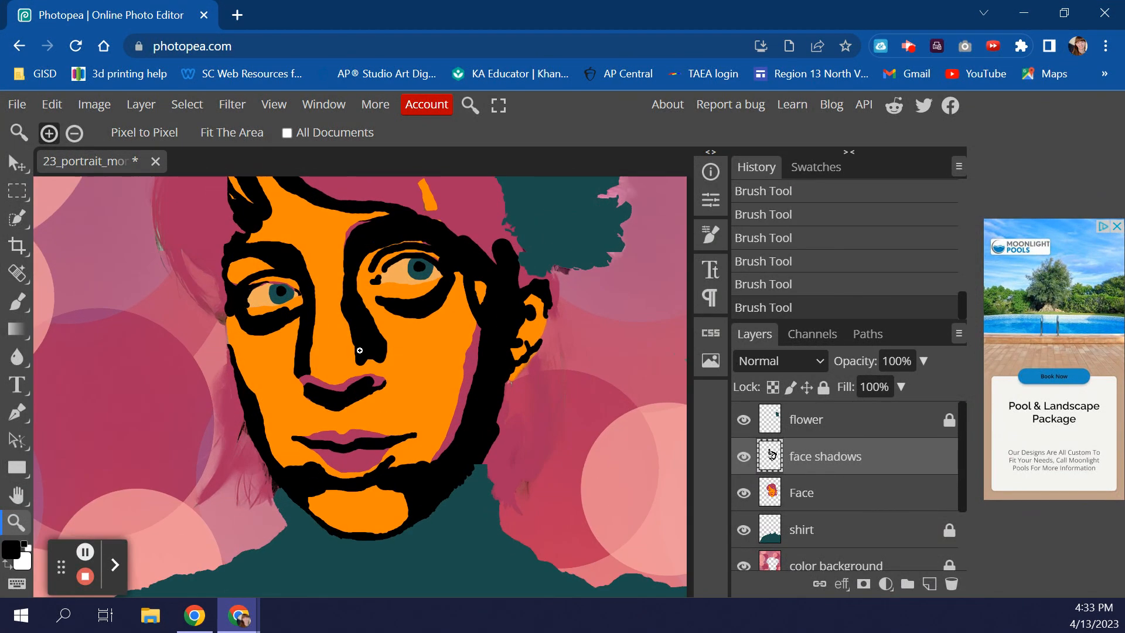
click(360, 351)
click(409, 380)
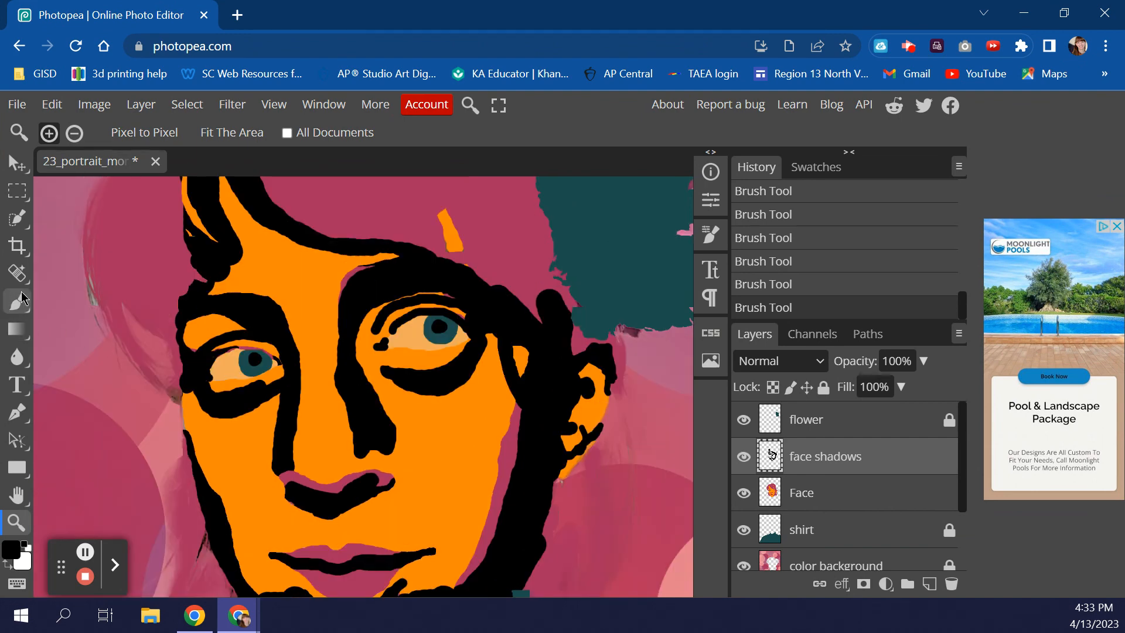
Switch to the Eraser and set it to 22% opacity, a softer edge and a size of 100 px
key(e)
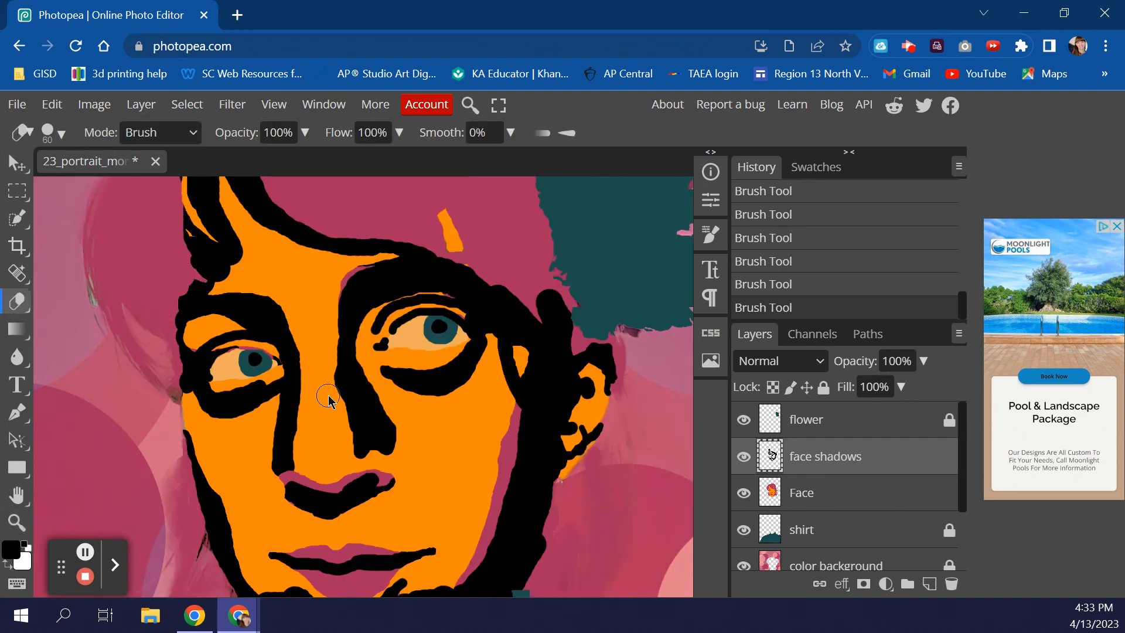
click(399, 134)
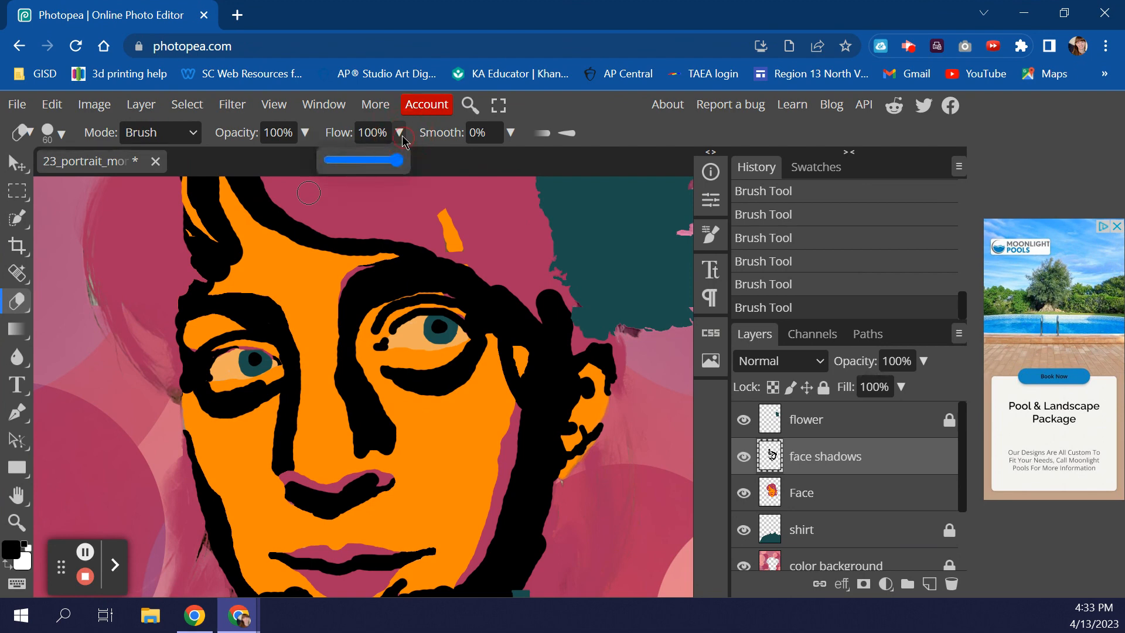
click(306, 134)
drag(307, 141, 241, 179)
click(56, 134)
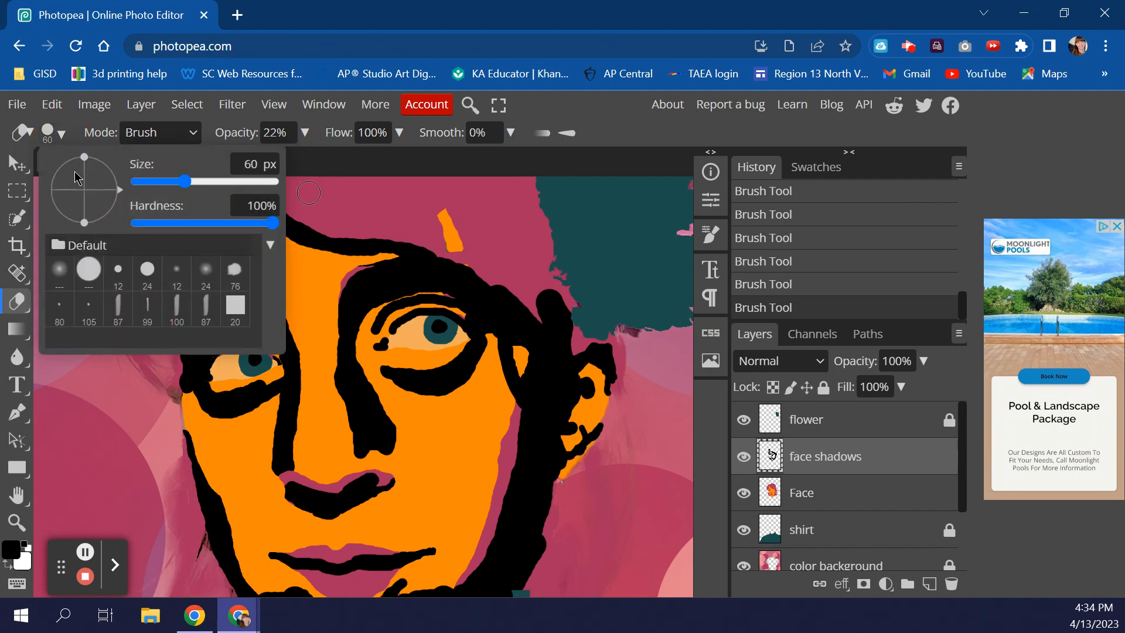
drag(262, 229, 170, 230)
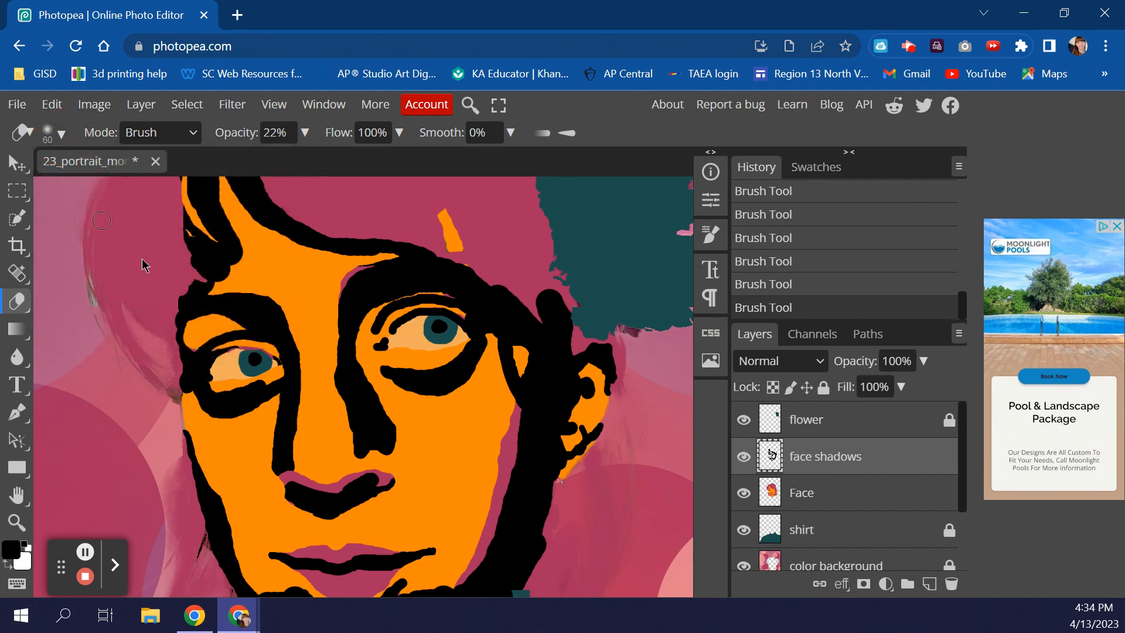
key(bracketright)
key(bracketright)
key(bracketright)
key(bracketright)
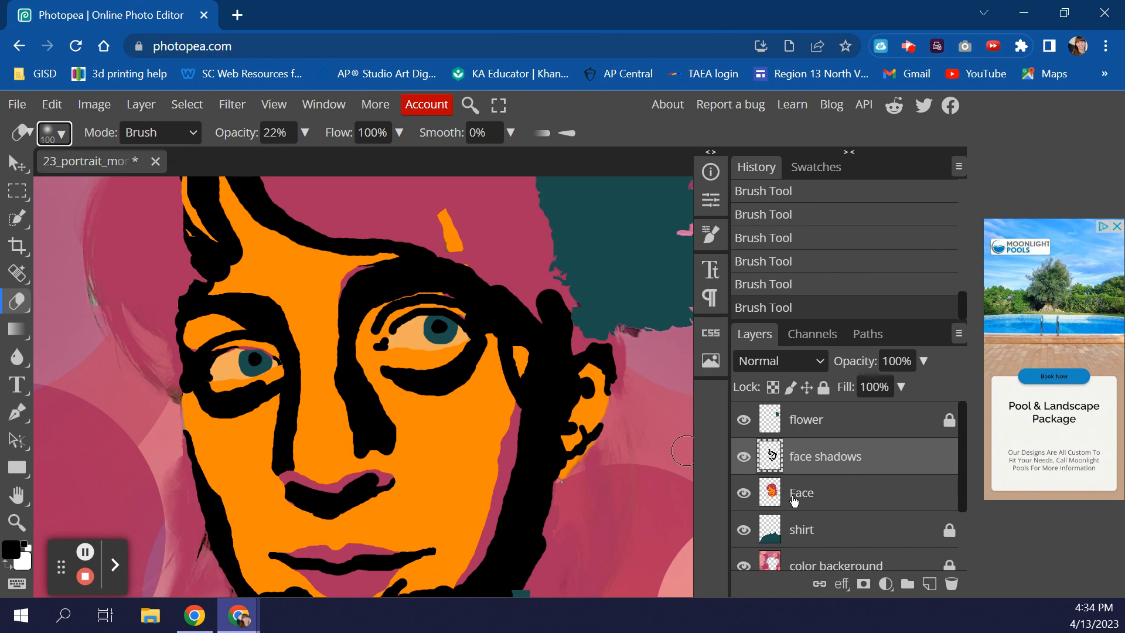
Unlock the photo layer and move it directly above the face shadows layer, below the flower layer
scroll(793, 480, down, 2)
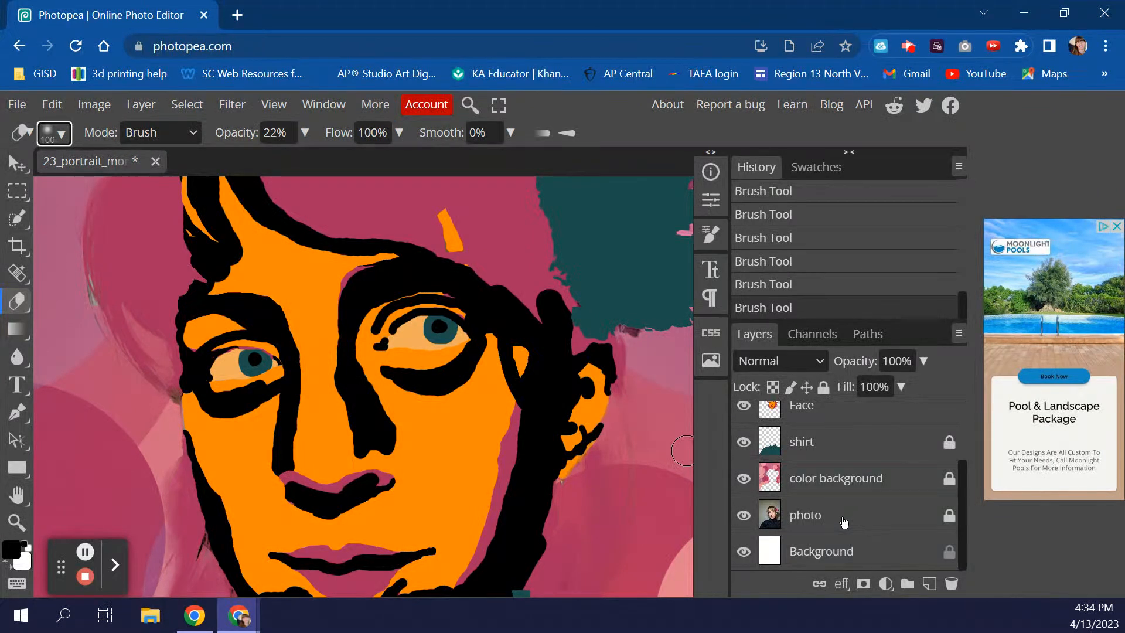
click(950, 517)
drag(880, 518, 888, 410)
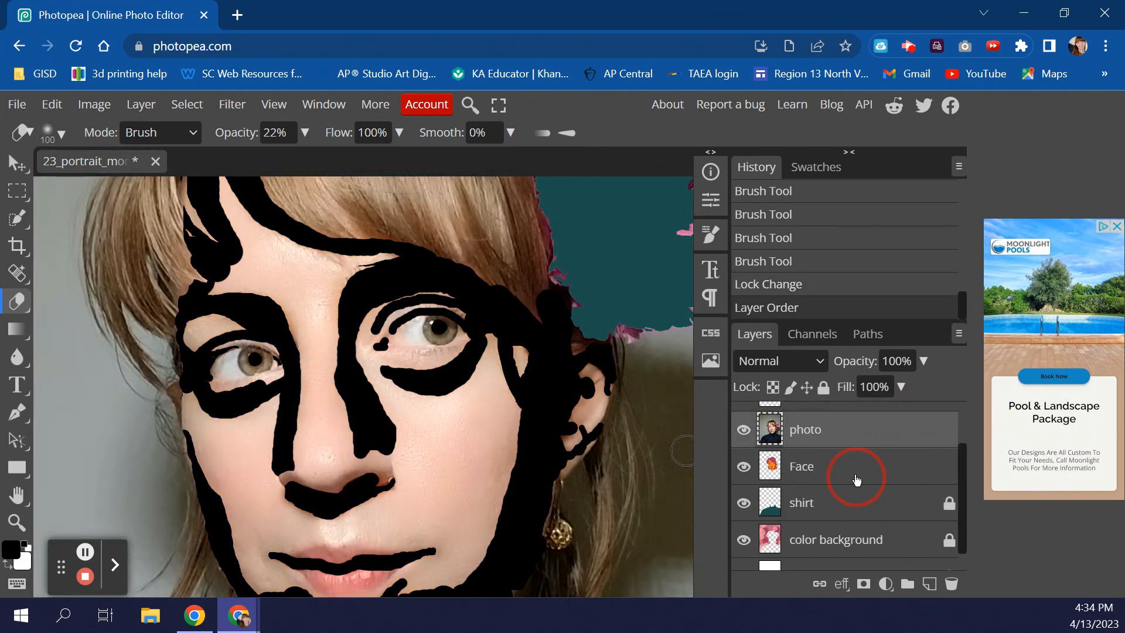
scroll(857, 479, up, 2)
drag(850, 494, 869, 463)
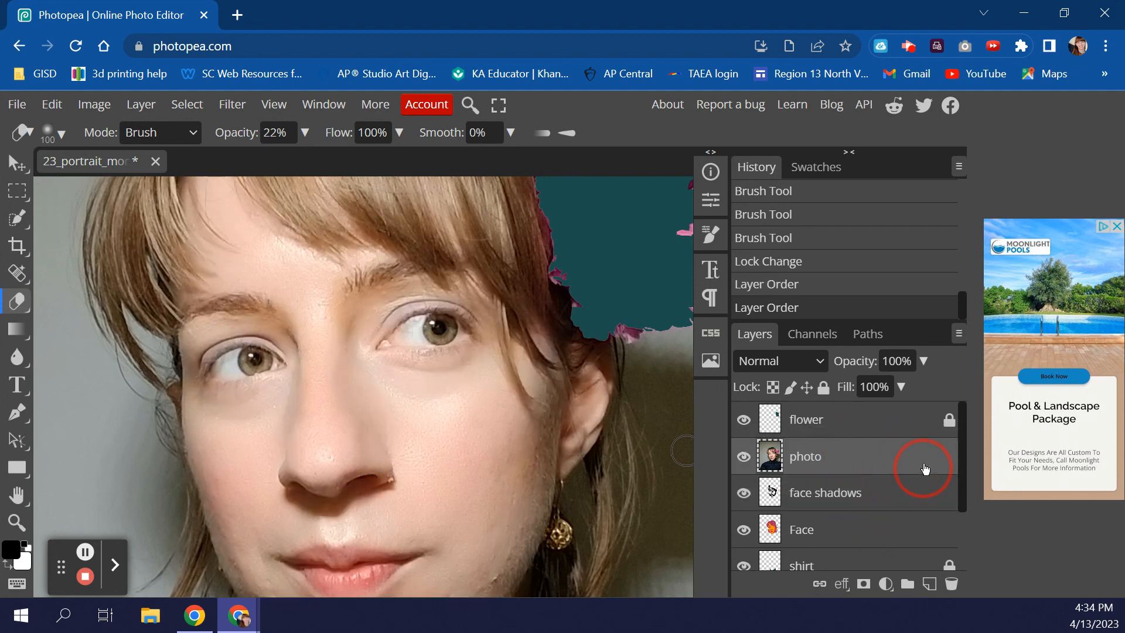
Try the photo layer at 62% opacity as an overlay on the painted face and return it to 100%
click(925, 361)
drag(923, 388, 892, 399)
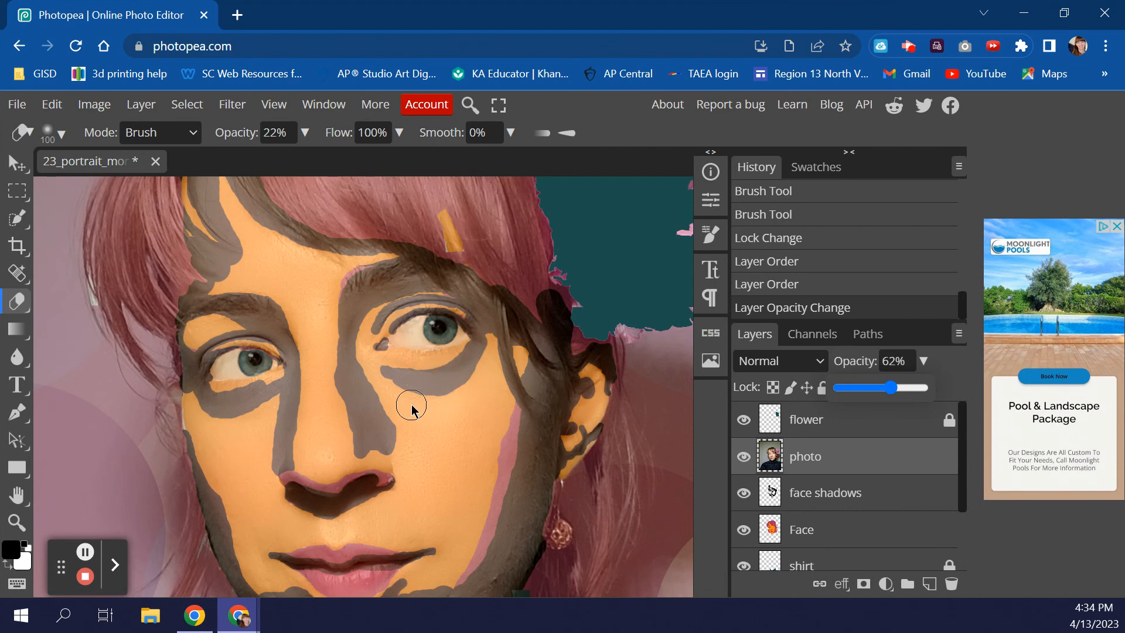
click(280, 139)
click(742, 458)
click(741, 459)
click(742, 458)
click(742, 458)
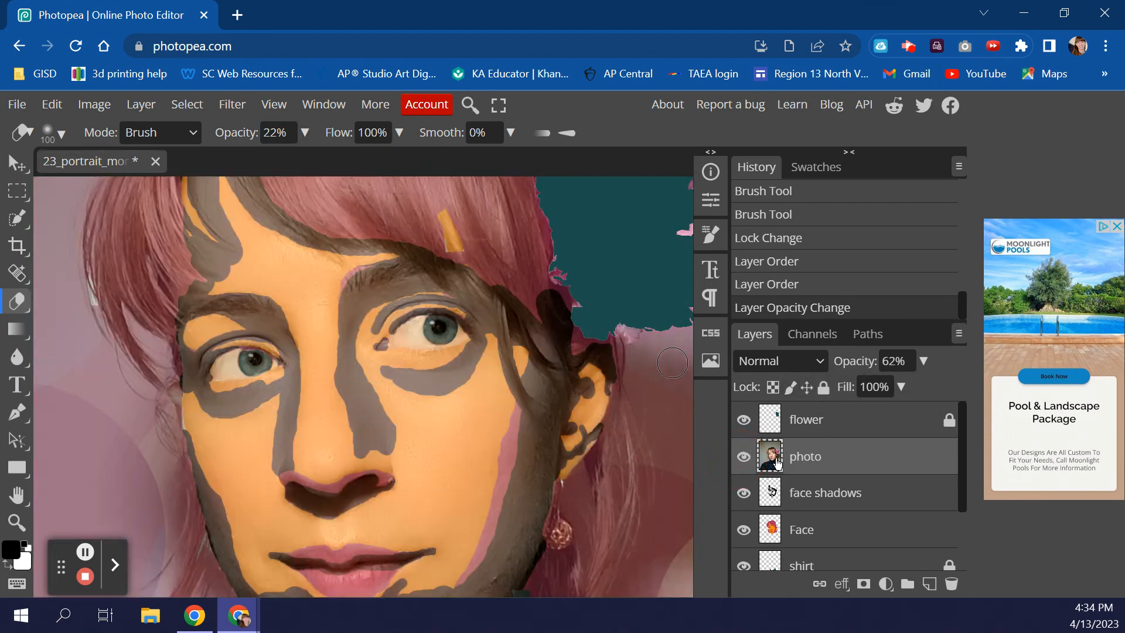
click(924, 361)
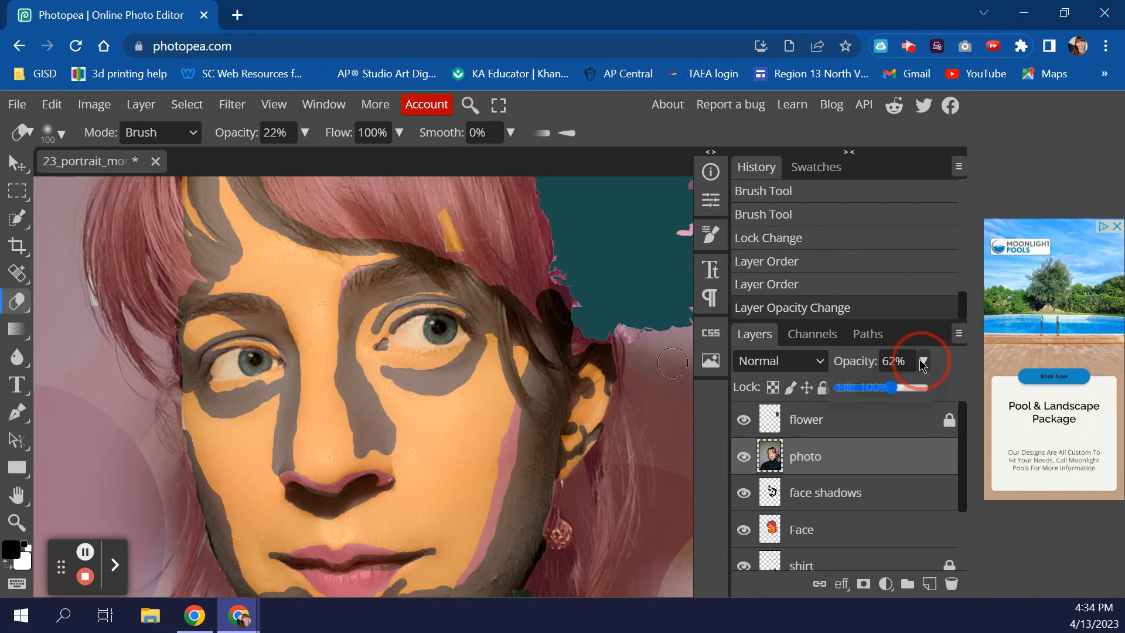
drag(890, 387, 933, 396)
click(924, 361)
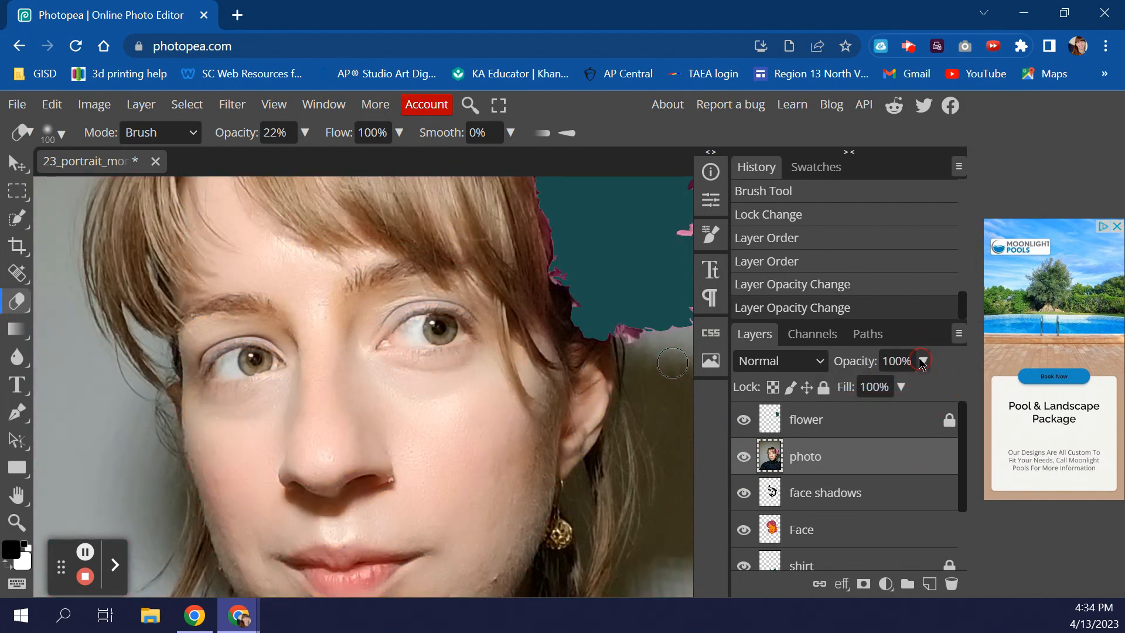
Compare the photo with the painted face, hide the photo layer and make the face shadows layer active
click(750, 460)
click(750, 461)
click(751, 461)
click(751, 461)
click(750, 459)
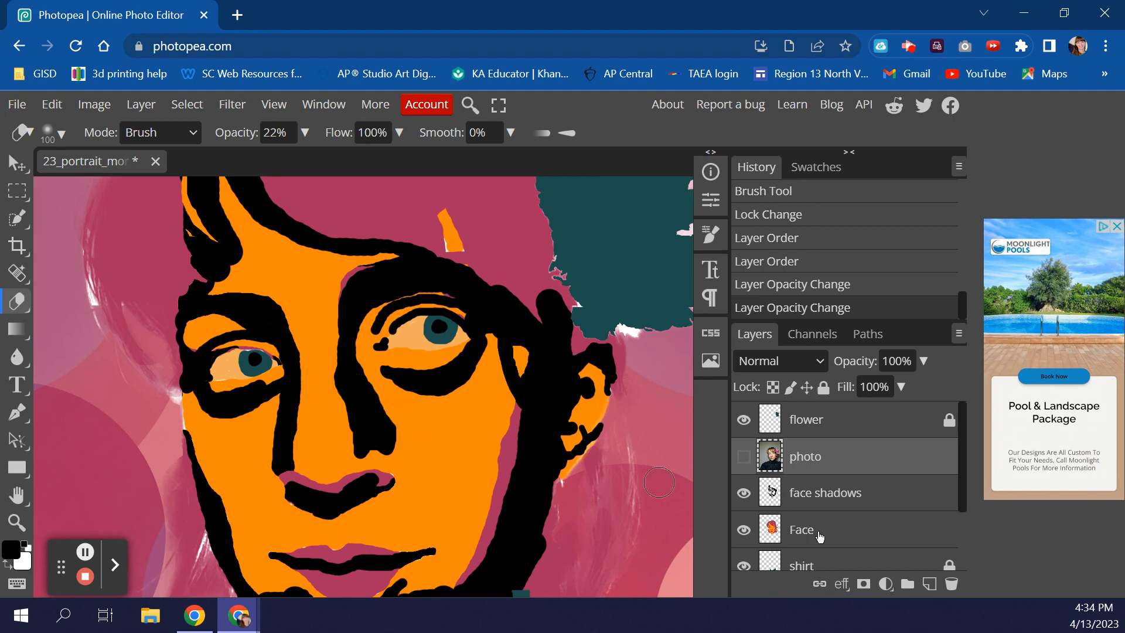
click(838, 507)
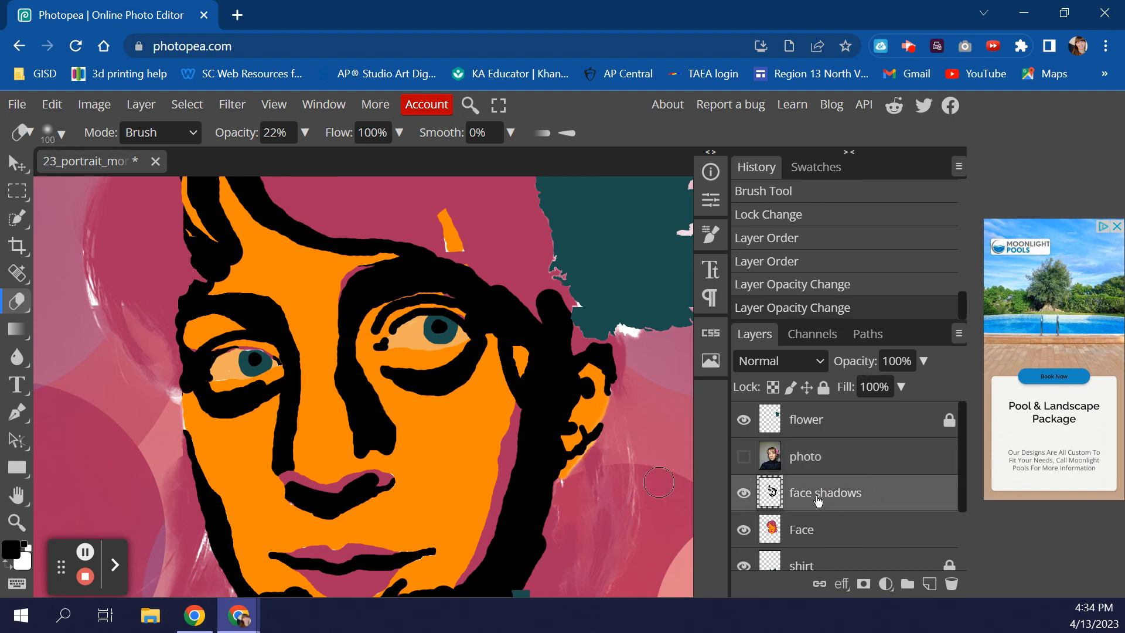
Set the eraser hardness to 0% and partly erase the black shadow beneath the right-hand eye on the face shadows layer
click(293, 136)
click(61, 135)
drag(172, 225, 137, 223)
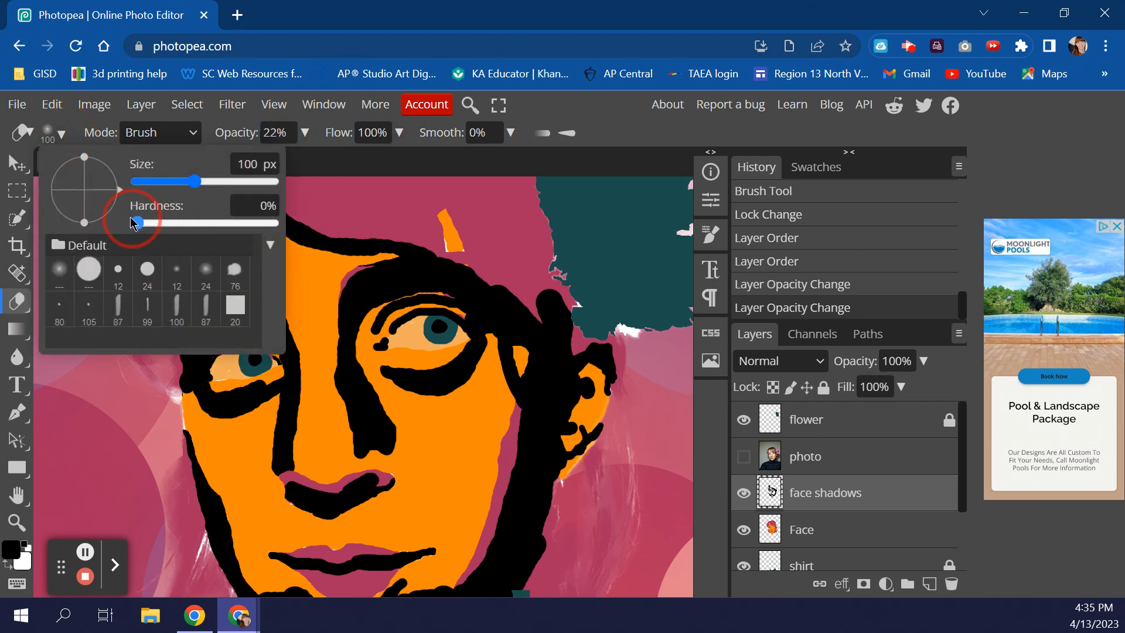
click(68, 138)
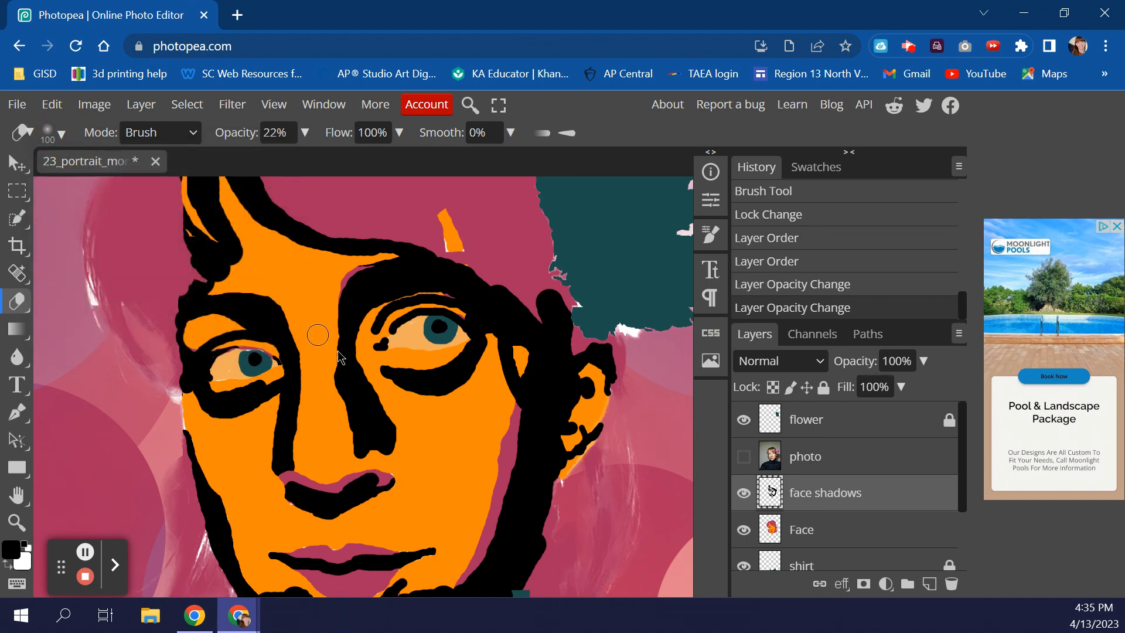
mouse_move(375, 366)
mouse_down()
mouse_move(447, 396)
mouse_move(479, 387)
mouse_move(370, 375)
mouse_move(427, 402)
mouse_move(484, 381)
mouse_move(476, 394)
mouse_move(459, 382)
mouse_move(414, 397)
mouse_move(381, 375)
mouse_up()
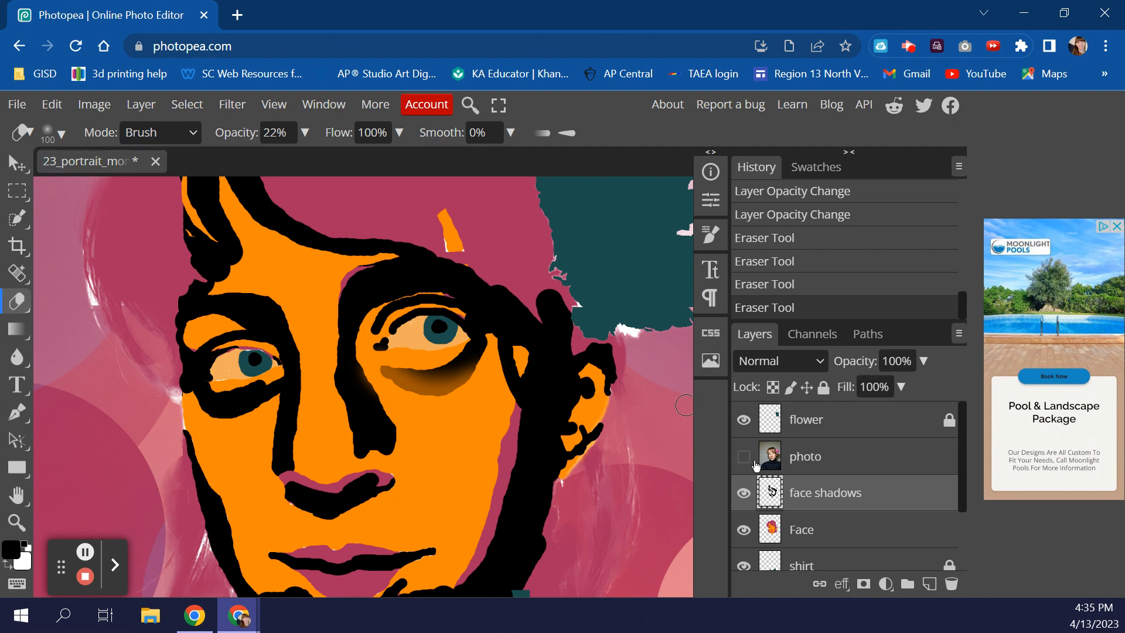
Check the under-eye area against the photo and fade the shadow's outer end beside the right-hand eye with the soft eraser
click(746, 458)
click(746, 457)
click(746, 458)
click(745, 458)
drag(467, 349, 402, 381)
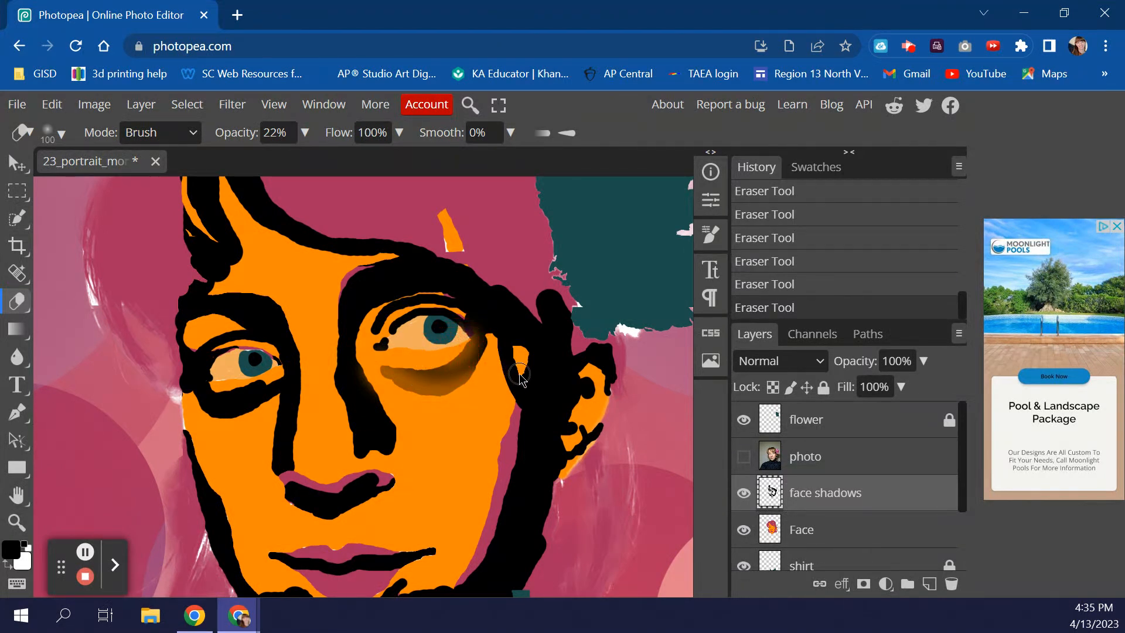
mouse_move(476, 388)
mouse_down()
mouse_move(432, 395)
mouse_move(459, 395)
mouse_move(447, 401)
mouse_move(491, 366)
mouse_up()
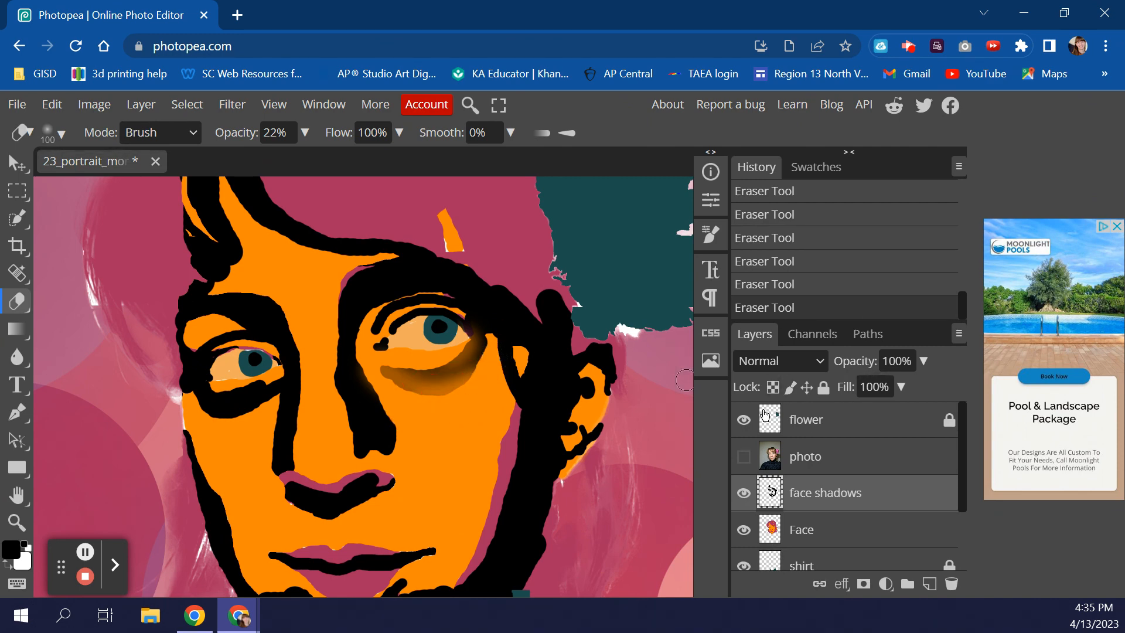
Check the photo again and soften the black at the outer and inner corners of the right-hand eye
click(743, 457)
click(743, 457)
mouse_move(468, 350)
mouse_down()
mouse_move(489, 381)
mouse_move(484, 351)
mouse_move(475, 375)
mouse_move(469, 355)
mouse_move(490, 375)
mouse_move(463, 329)
mouse_move(471, 325)
mouse_move(457, 319)
mouse_move(449, 334)
mouse_up()
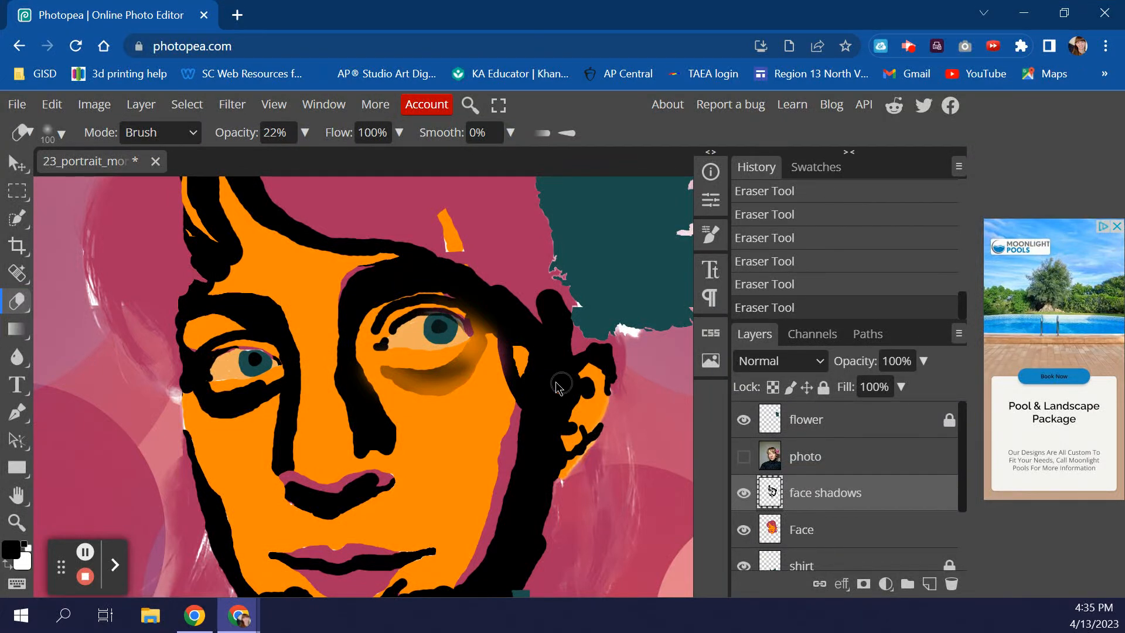
mouse_move(381, 375)
mouse_down()
mouse_move(402, 390)
mouse_move(391, 354)
mouse_move(376, 356)
mouse_move(396, 343)
mouse_move(375, 352)
mouse_move(391, 388)
mouse_move(381, 369)
mouse_move(431, 414)
mouse_move(505, 439)
mouse_up()
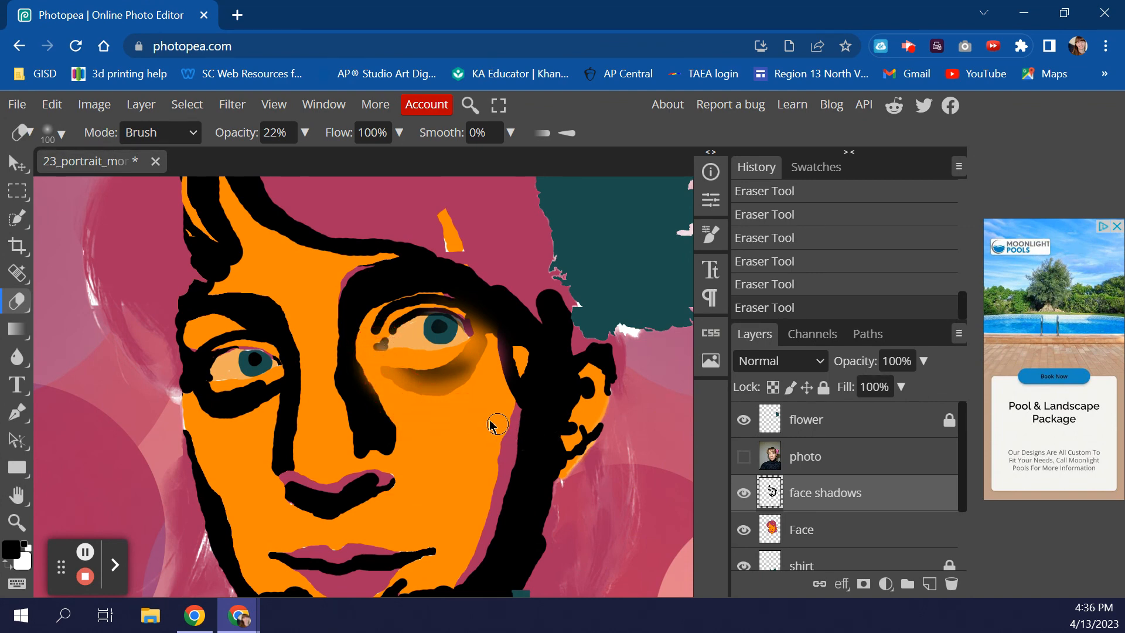
Set the eraser opacity to 40% and fade the shadow beneath the right-hand eye, including its lower edge
click(305, 132)
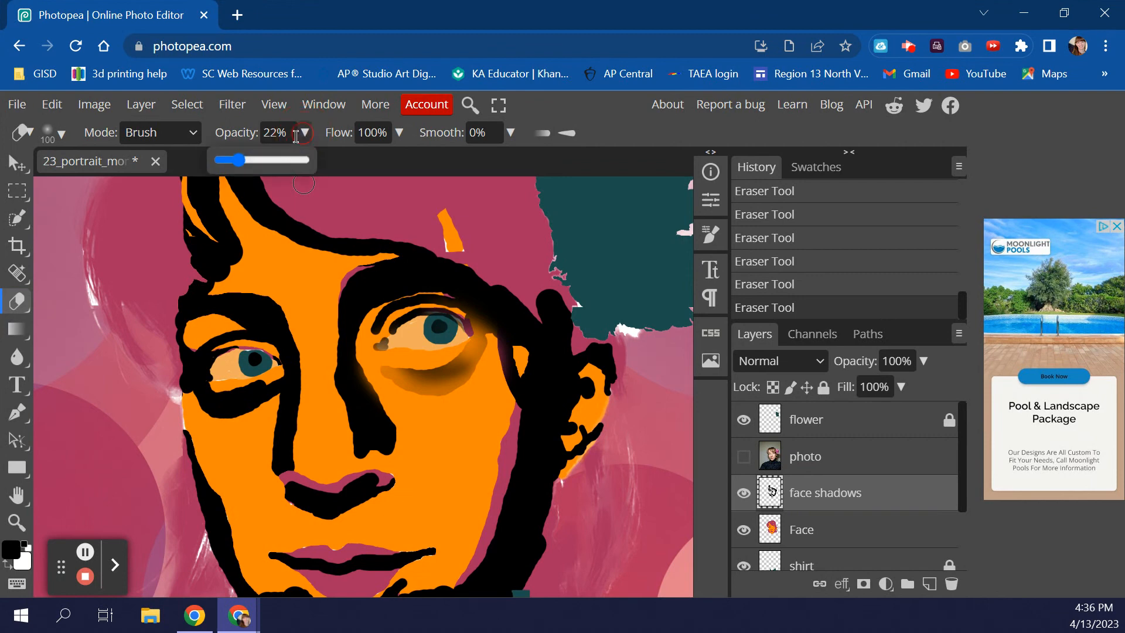
drag(236, 159, 253, 159)
mouse_move(382, 368)
mouse_down()
mouse_move(426, 397)
mouse_move(471, 394)
mouse_move(437, 403)
mouse_move(377, 371)
mouse_up()
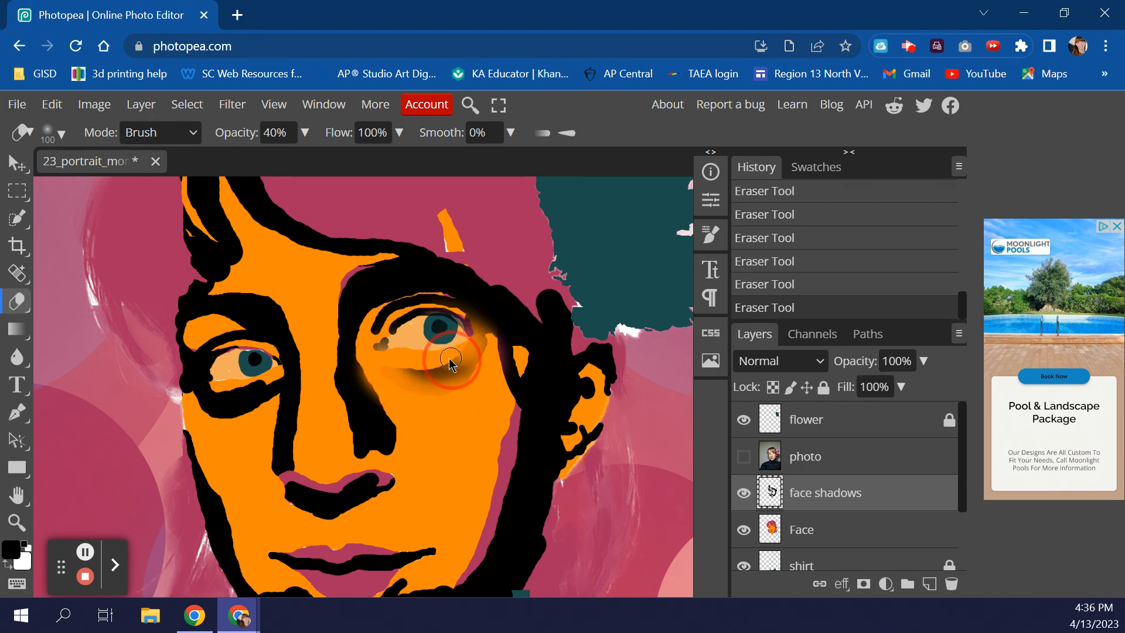
drag(464, 346, 410, 360)
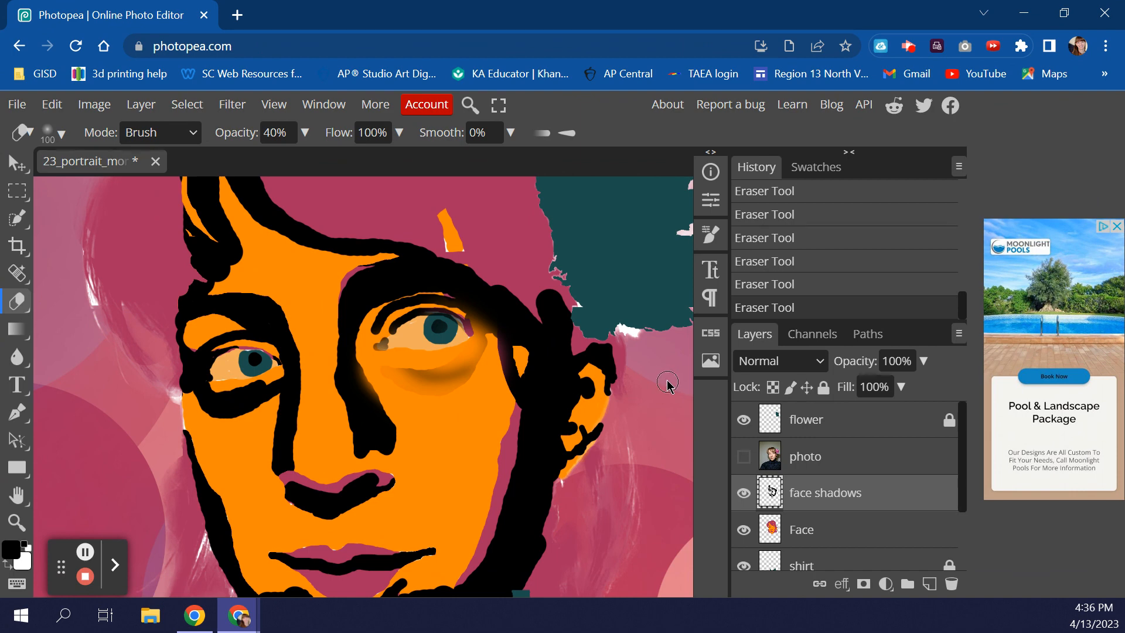
mouse_move(451, 394)
mouse_down()
mouse_move(427, 396)
mouse_move(467, 389)
mouse_move(488, 361)
mouse_move(434, 404)
mouse_up()
mouse_move(489, 375)
mouse_down()
mouse_move(419, 402)
mouse_move(391, 391)
mouse_move(396, 374)
mouse_up()
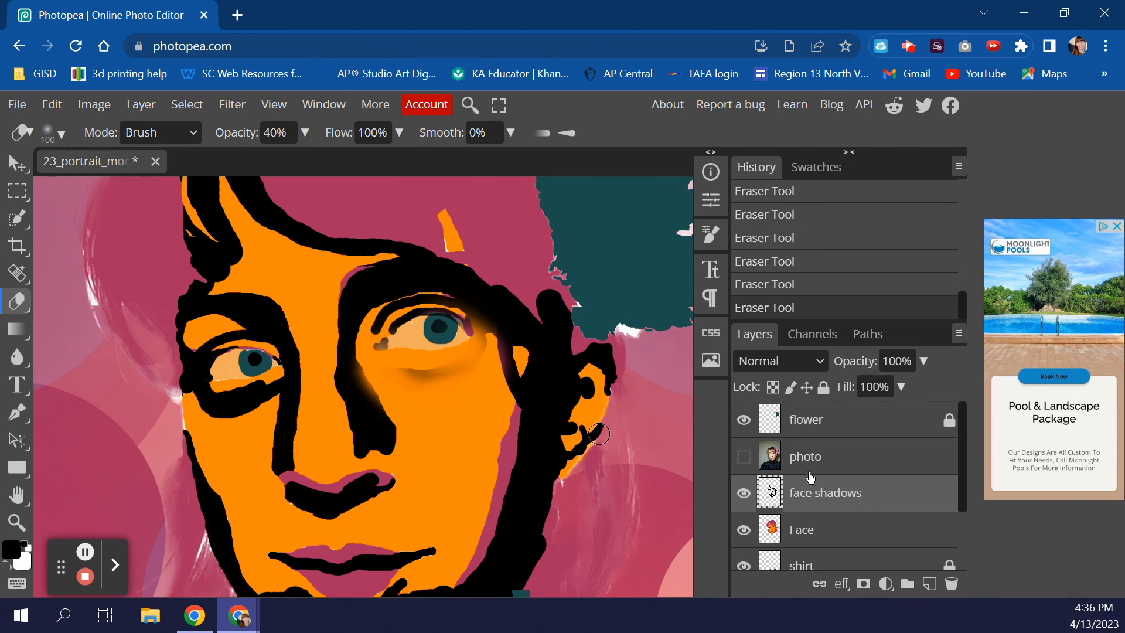
Compare the right-hand eye with the photo repeatedly and erase more of the shadow below its outer corner
click(743, 458)
click(743, 458)
click(742, 458)
click(742, 457)
click(743, 458)
click(743, 458)
click(742, 458)
click(743, 458)
mouse_move(457, 350)
mouse_down()
mouse_move(410, 355)
mouse_move(490, 351)
mouse_up()
Lighten the lower edge of the right-hand under-eye shadow using the photo for comparison, and leave the photo layer shown
click(743, 457)
click(744, 457)
click(744, 457)
click(744, 458)
click(744, 458)
click(743, 458)
mouse_move(422, 394)
mouse_down()
mouse_move(383, 374)
mouse_move(437, 410)
mouse_up()
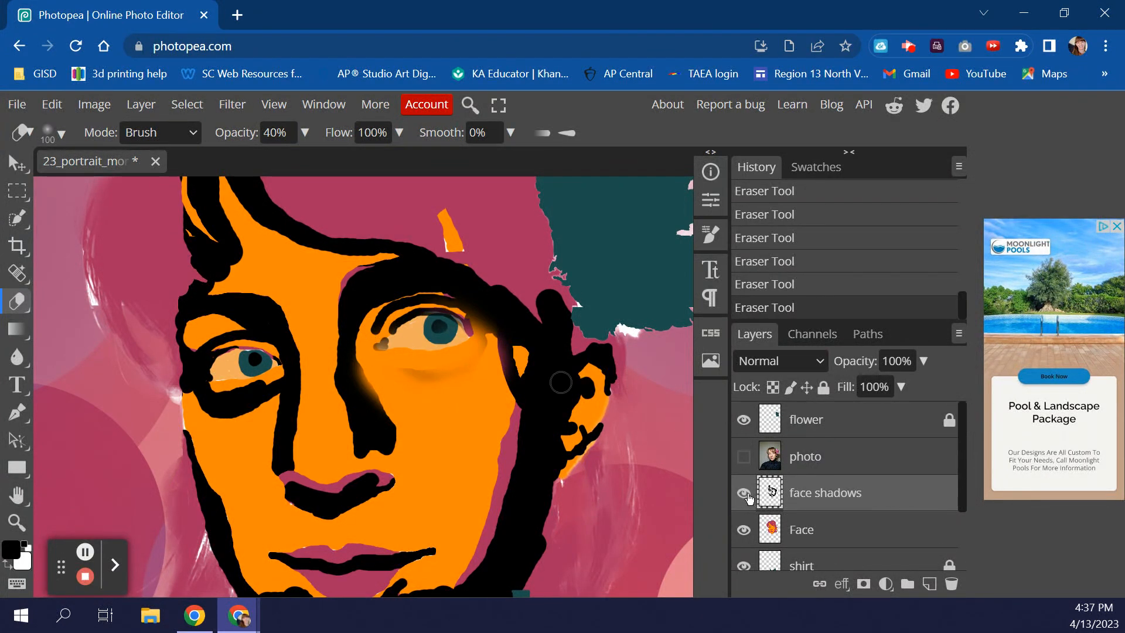
click(743, 457)
click(743, 456)
click(743, 456)
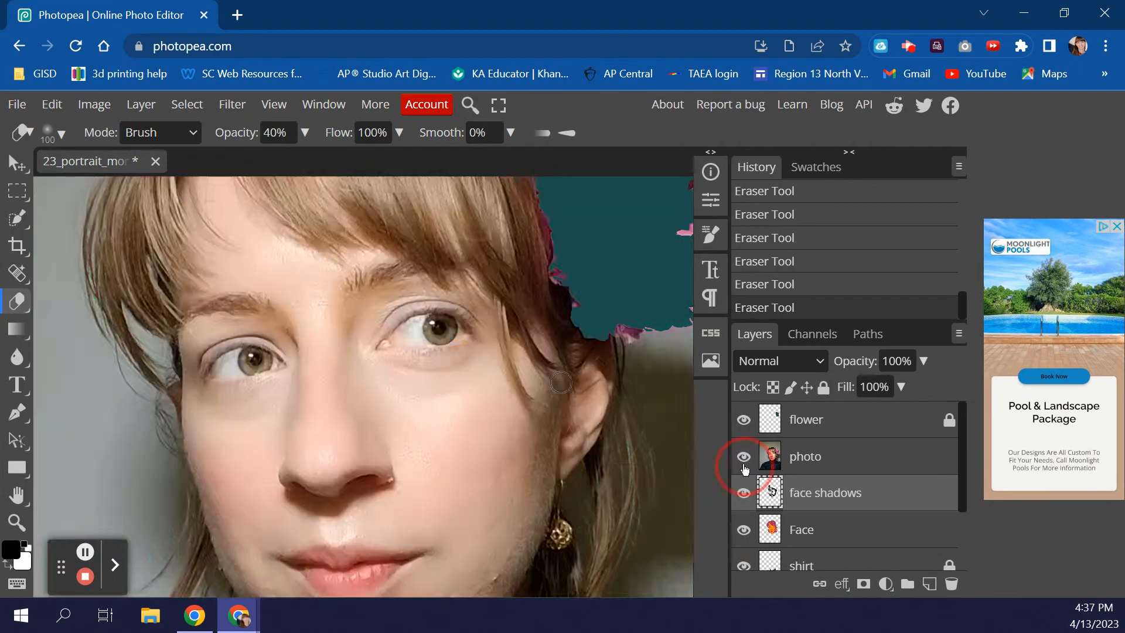
With the photo hidden, set the eraser to size 200 and 30% opacity and soften the black around the right-hand eye's inner corner and brow
click(744, 466)
click(745, 465)
click(744, 466)
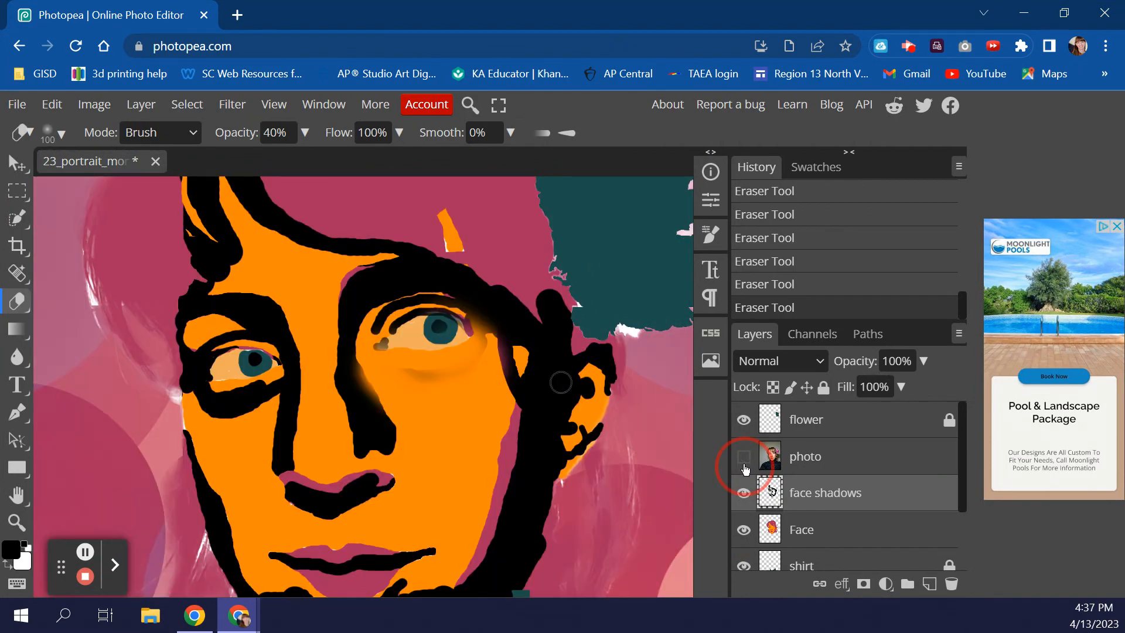
key(bracketright)
key(bracketright)
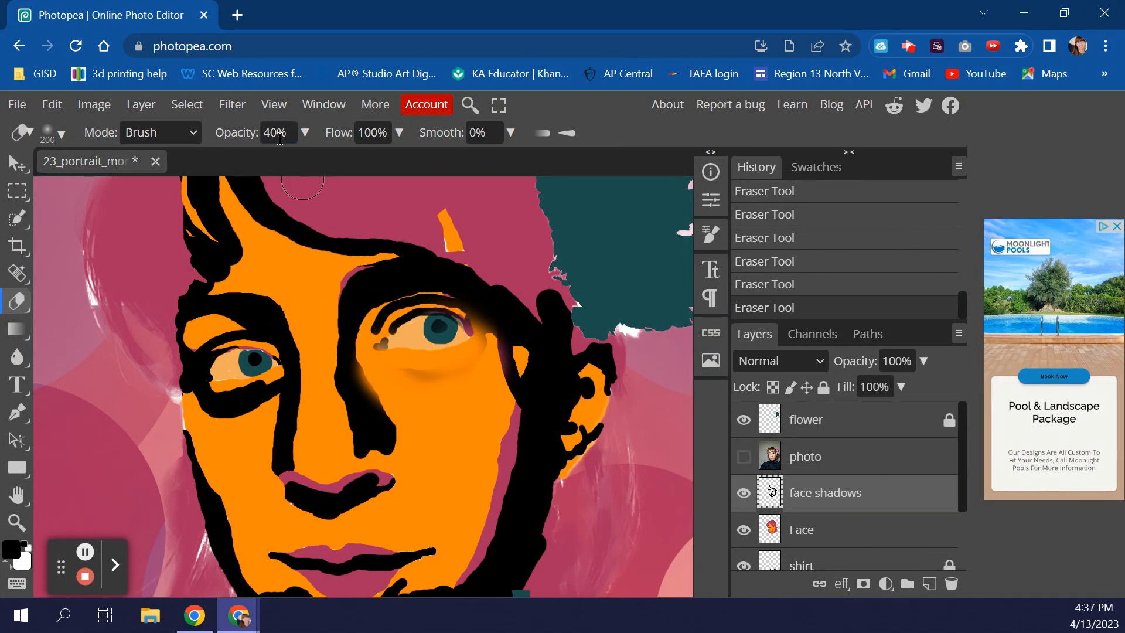
drag(304, 141, 289, 150)
mouse_move(352, 331)
mouse_down()
mouse_move(345, 293)
mouse_move(358, 273)
mouse_move(375, 278)
mouse_move(347, 311)
mouse_move(355, 364)
mouse_up()
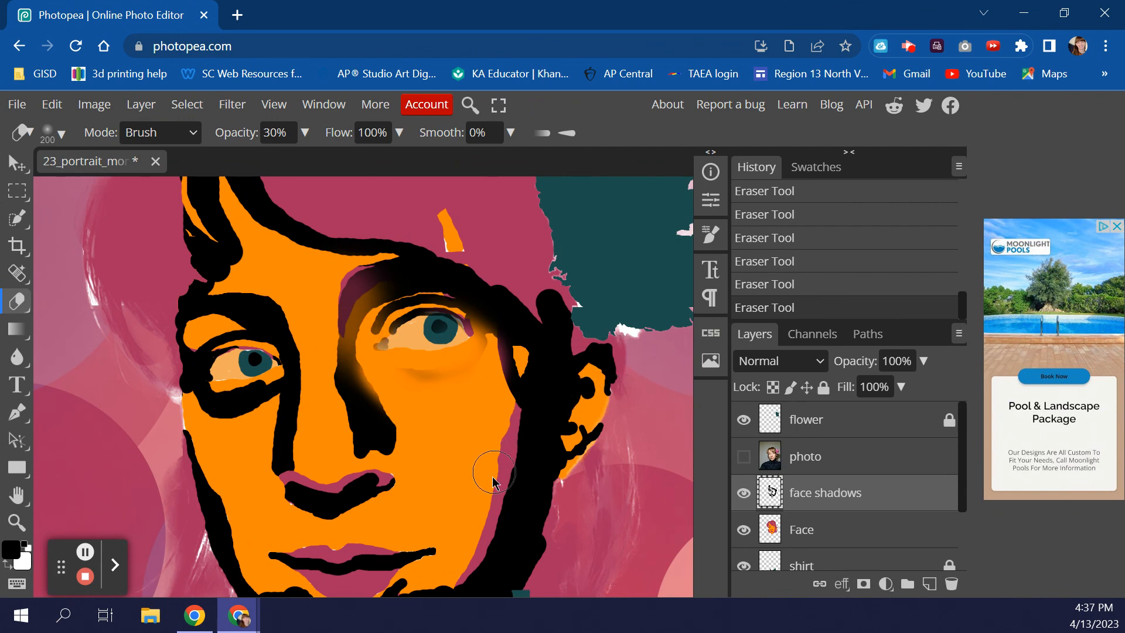
mouse_move(360, 311)
mouse_down()
mouse_move(355, 368)
mouse_move(380, 389)
mouse_move(354, 327)
mouse_move(365, 298)
mouse_move(375, 328)
mouse_up()
drag(334, 352, 372, 321)
Compare with the photo and fade the black shadow along the right-hand side of the nose
click(743, 457)
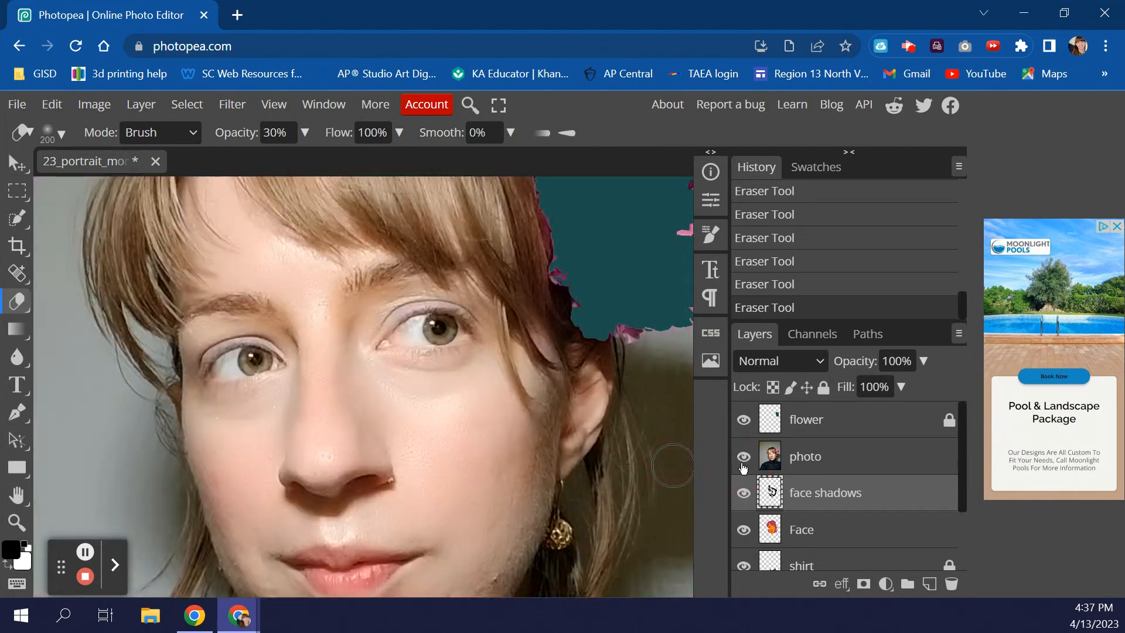
click(743, 464)
click(743, 464)
click(743, 464)
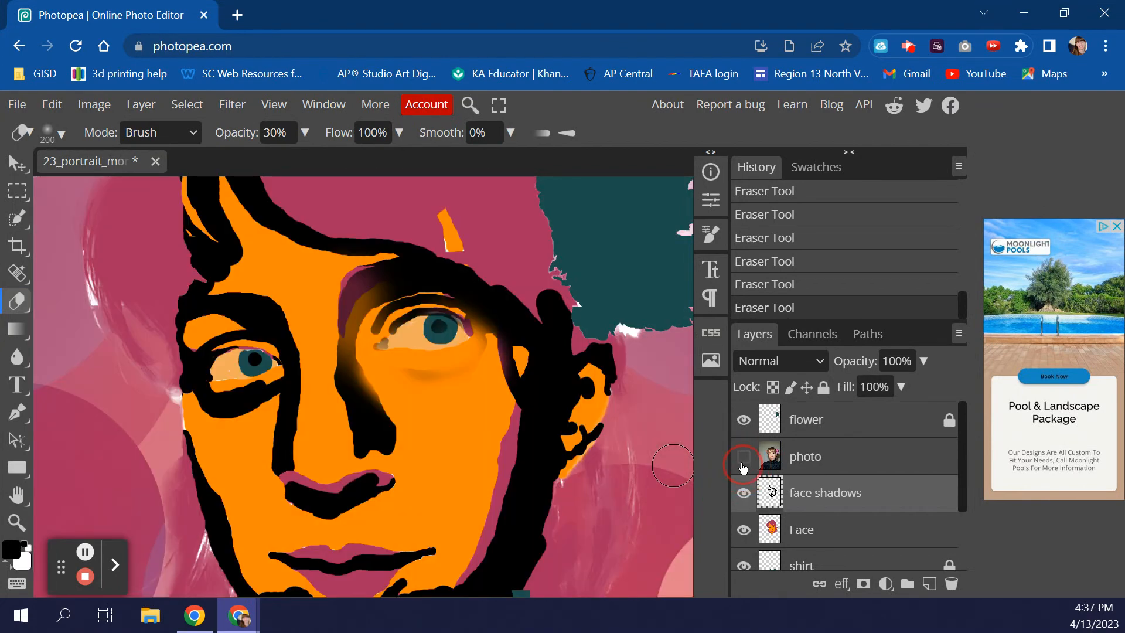
mouse_move(367, 365)
mouse_down()
mouse_move(385, 403)
mouse_move(409, 413)
mouse_move(314, 351)
mouse_move(326, 447)
mouse_move(432, 406)
mouse_move(393, 403)
mouse_move(358, 369)
mouse_move(411, 410)
mouse_up()
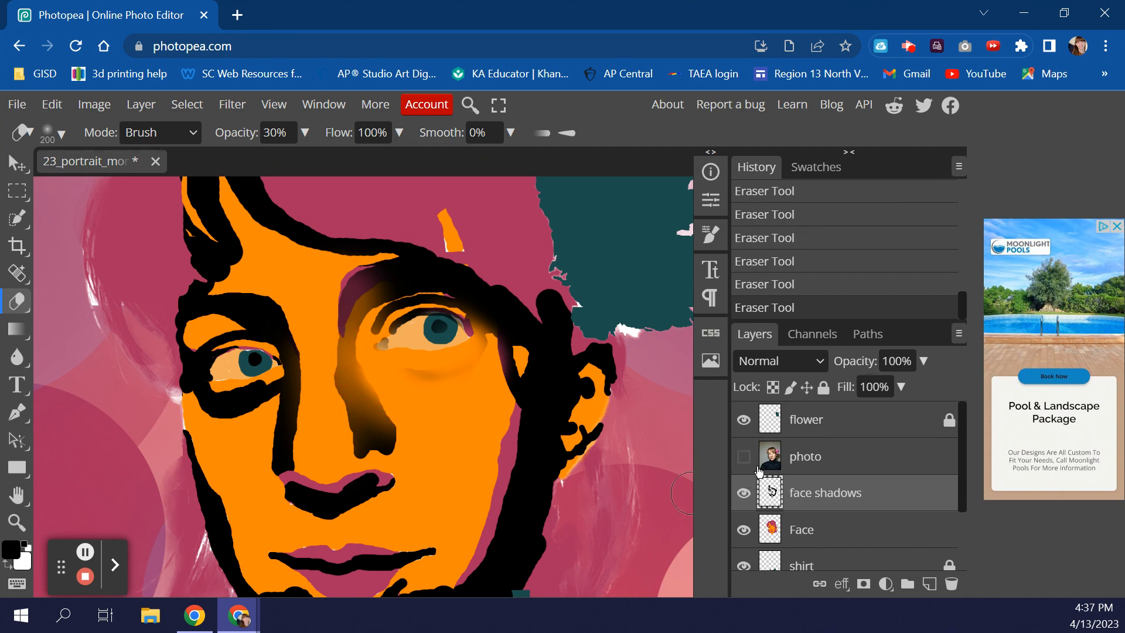
Lower the photo layer's opacity to 49% and show it as a see-through overlay on the artwork
click(742, 459)
click(743, 460)
click(901, 387)
click(924, 361)
drag(921, 387, 877, 415)
click(866, 457)
click(923, 361)
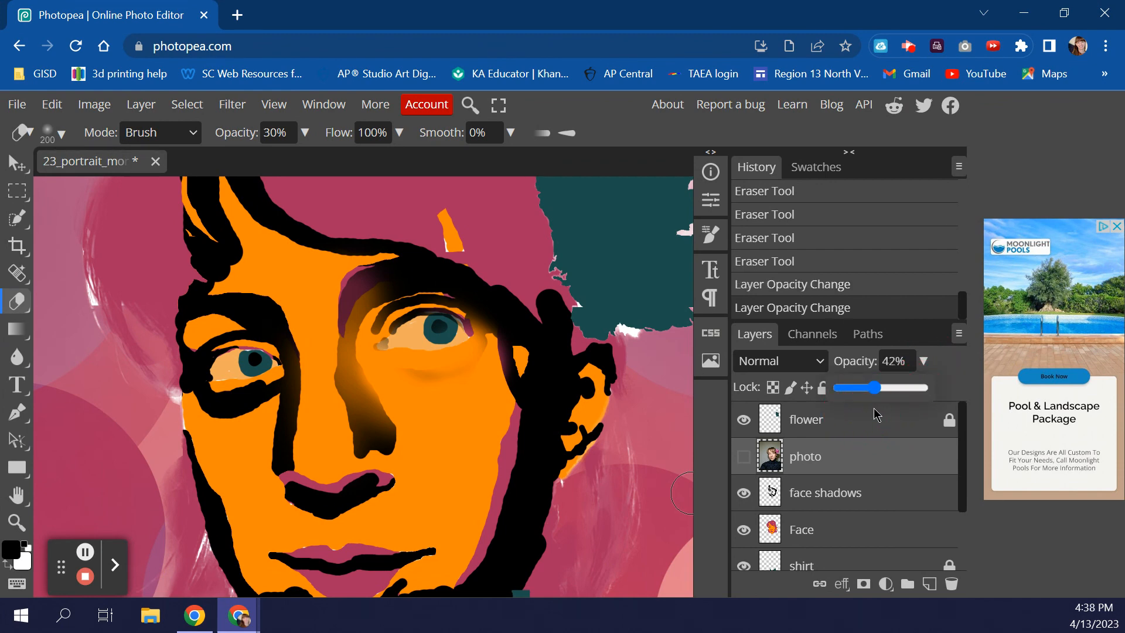
click(743, 456)
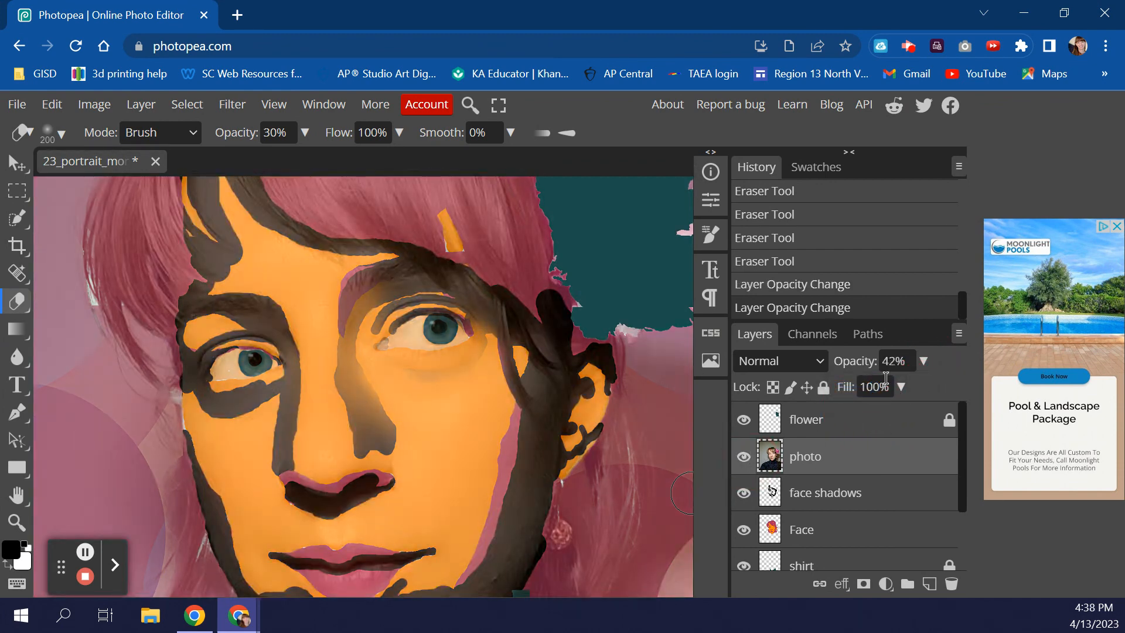
click(925, 365)
mouse_move(879, 396)
mouse_down()
mouse_move(891, 397)
mouse_move(879, 400)
mouse_up()
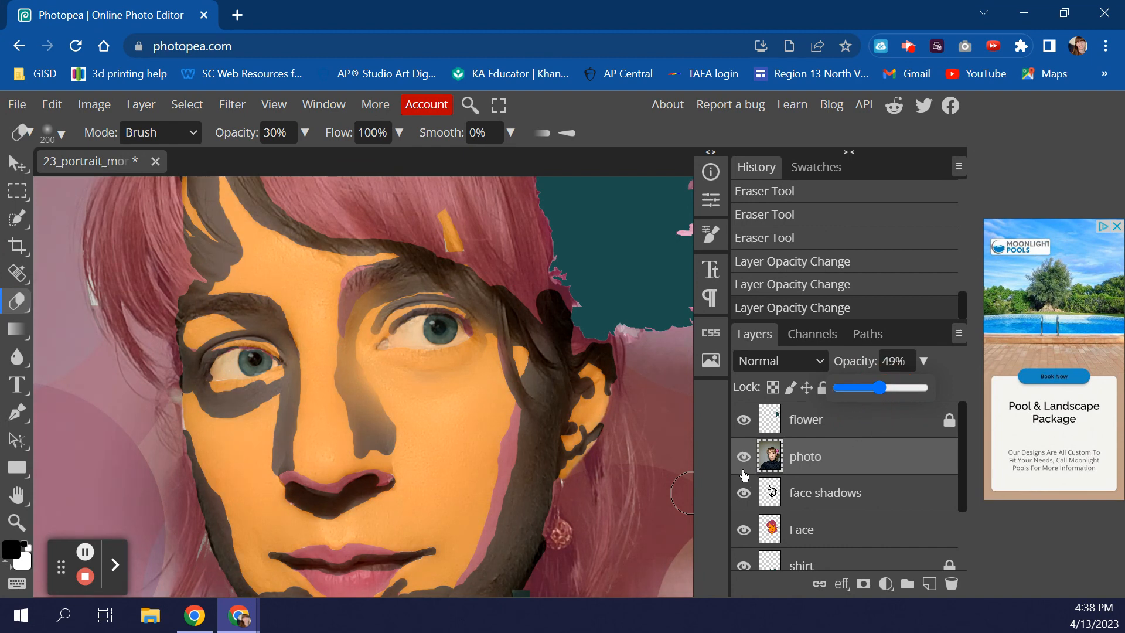
Return to the face shadows layer and soften the right-hand nose shadow from the bridge to the nostril
click(820, 494)
click(820, 494)
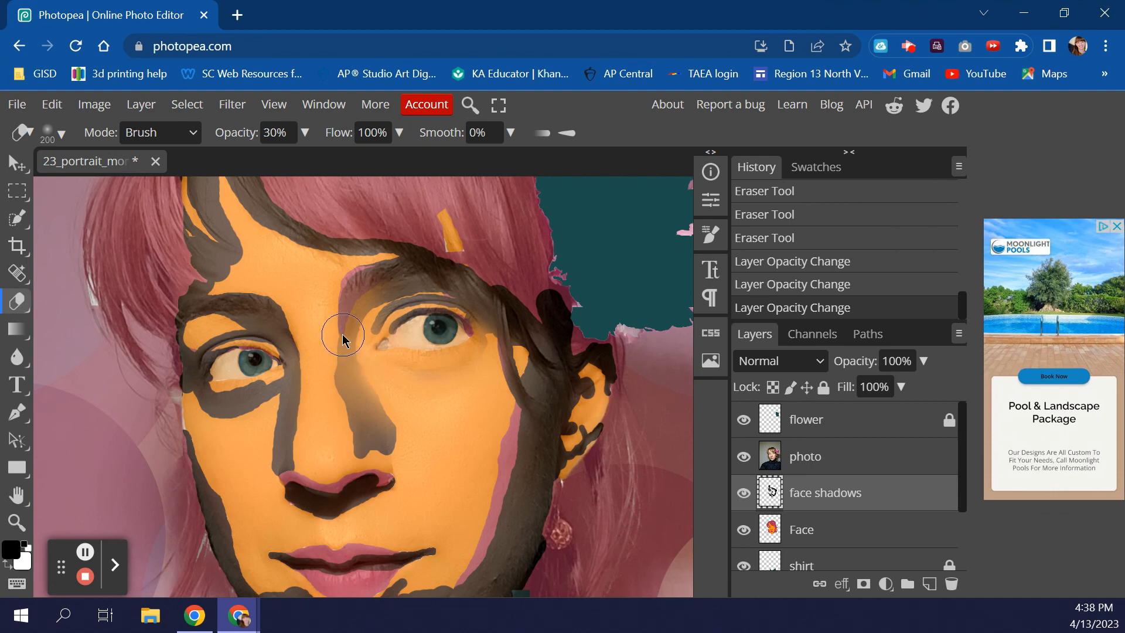
click(345, 357)
drag(322, 352, 330, 430)
mouse_move(409, 447)
mouse_down()
mouse_move(402, 427)
mouse_move(390, 435)
mouse_move(392, 410)
mouse_up()
drag(423, 456, 383, 411)
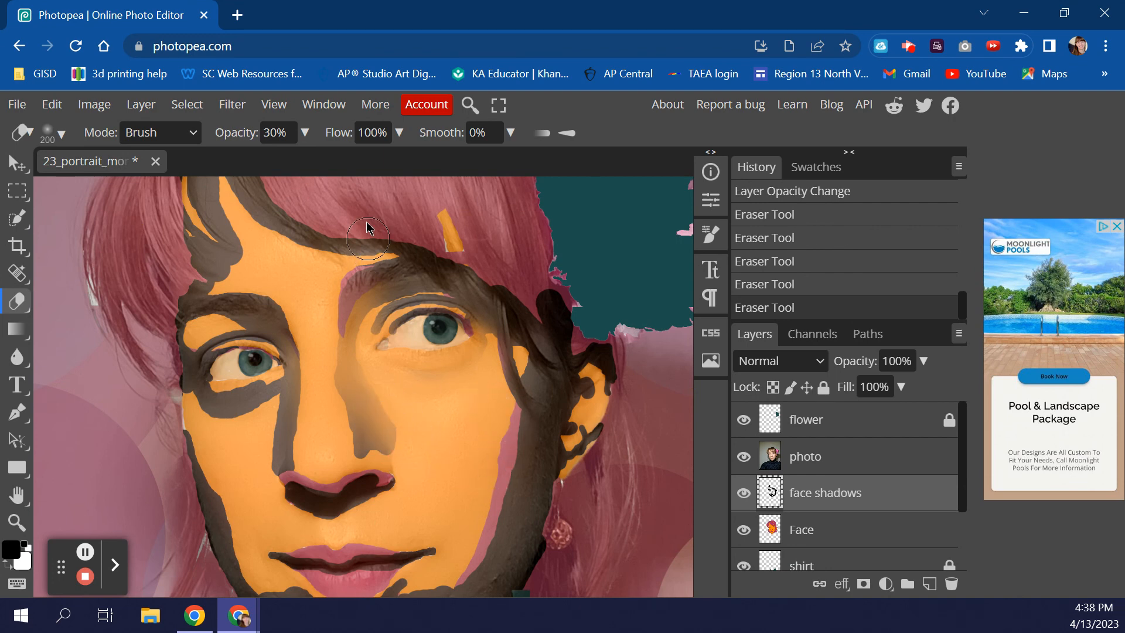
Set the eraser to 62% opacity and size 125 and erase more of the right-hand nose shadow along both edges
click(304, 133)
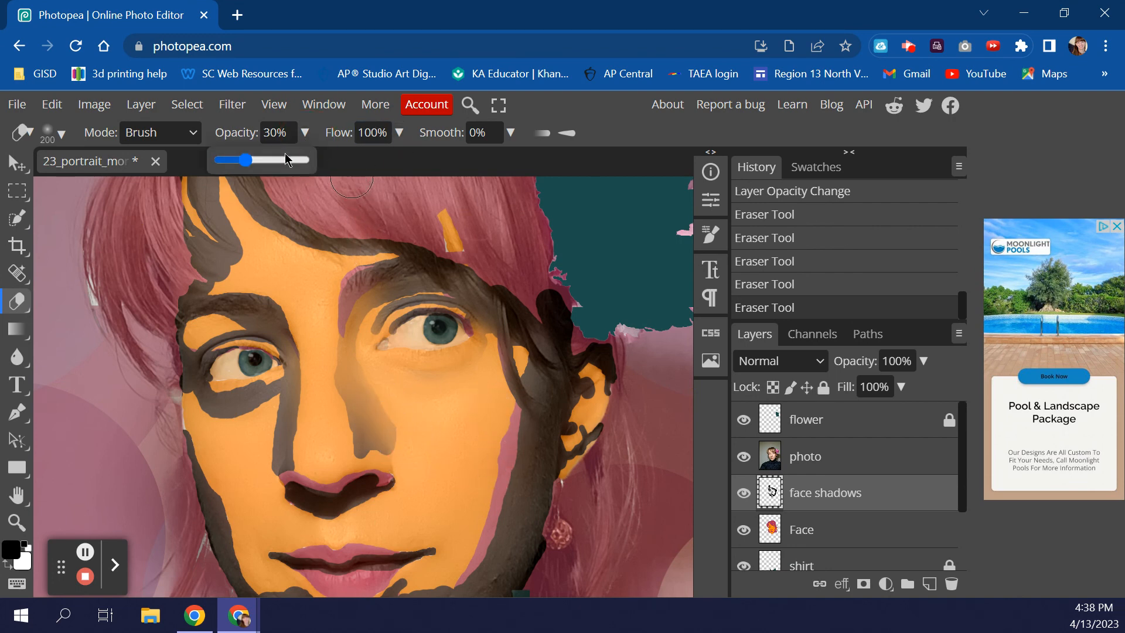
drag(246, 168, 272, 168)
key(bracketleft)
key(bracketleft)
key(bracketleft)
mouse_move(407, 432)
mouse_down()
mouse_move(397, 411)
mouse_move(414, 442)
mouse_move(371, 381)
mouse_move(396, 416)
mouse_up()
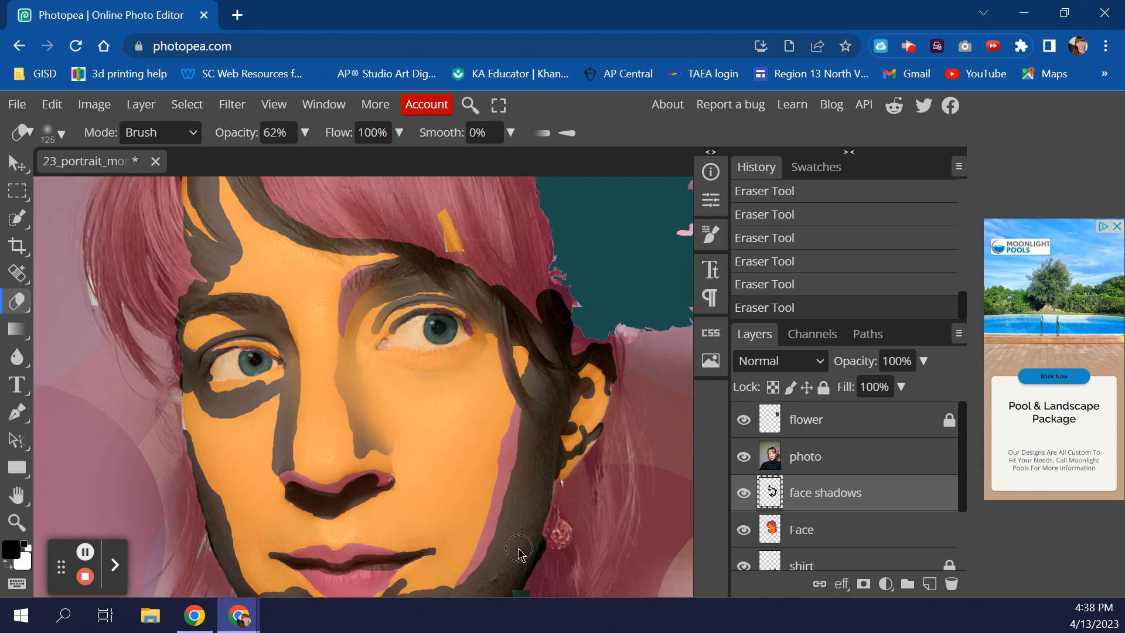
mouse_move(346, 447)
mouse_down()
mouse_move(341, 413)
mouse_move(352, 426)
mouse_move(326, 366)
mouse_move(326, 376)
mouse_move(327, 343)
mouse_move(344, 375)
mouse_up()
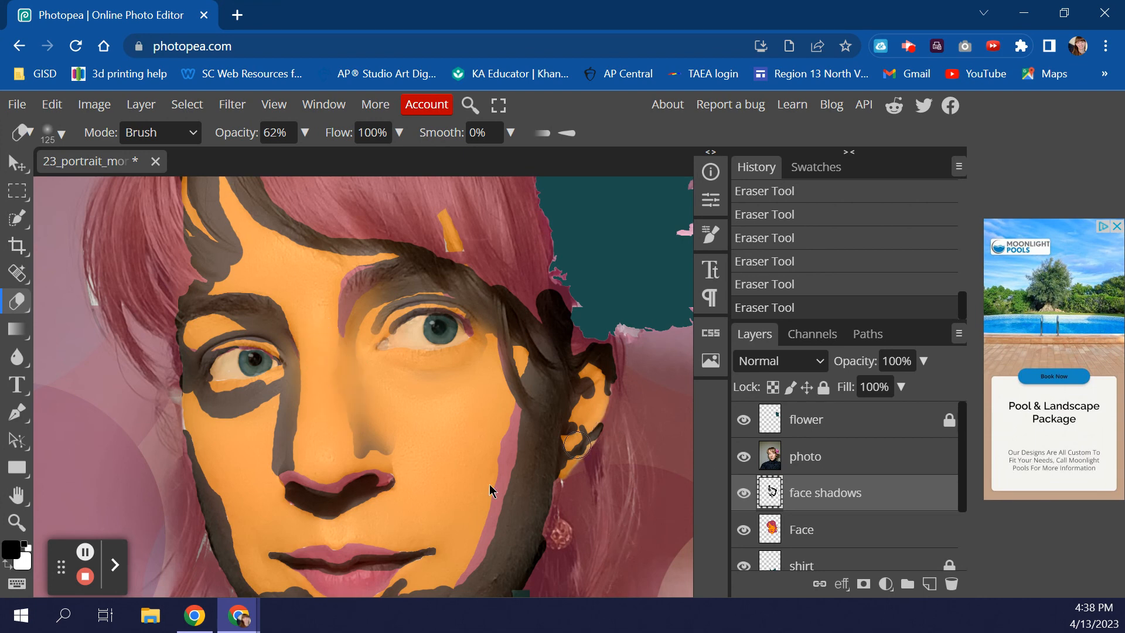
Reduce the eraser to size 90, fade the lower end of the right-hand nose shadow, and compare with and without the photo
drag(375, 469, 381, 463)
key(bracketleft)
key(bracketleft)
key(bracketleft)
mouse_move(378, 457)
mouse_down()
mouse_move(345, 457)
mouse_move(343, 422)
mouse_move(351, 460)
mouse_up()
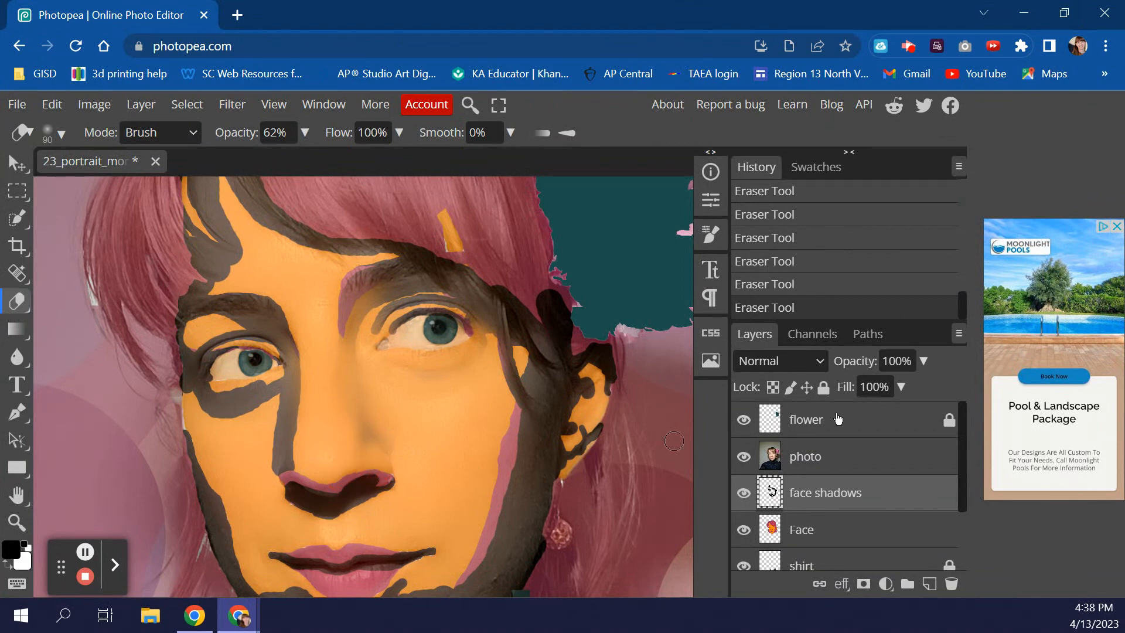
click(743, 457)
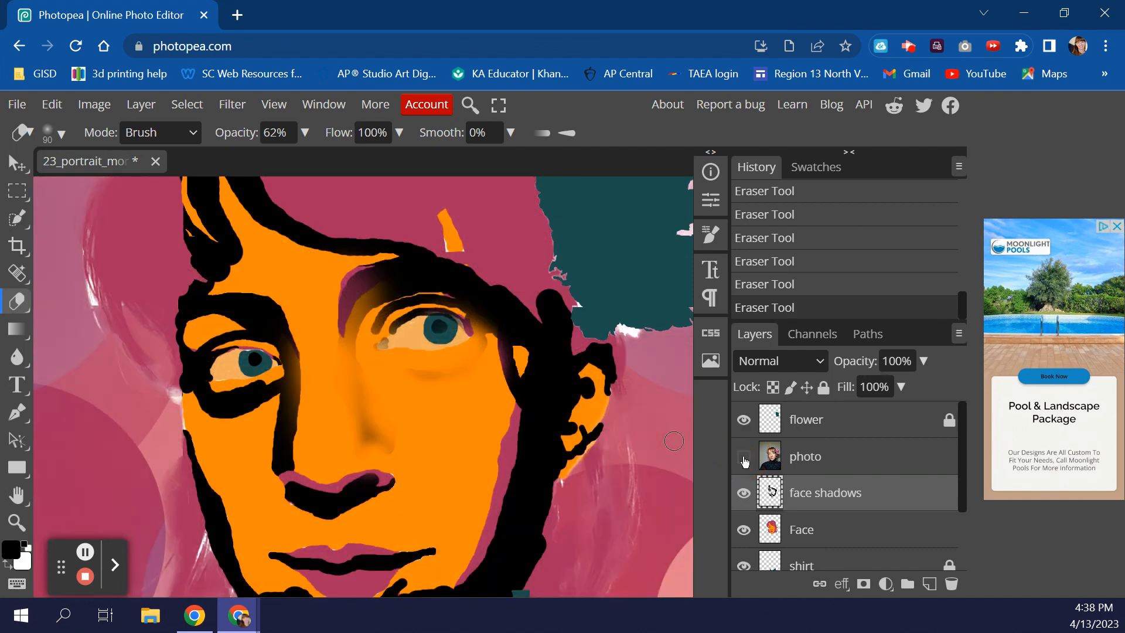
click(744, 458)
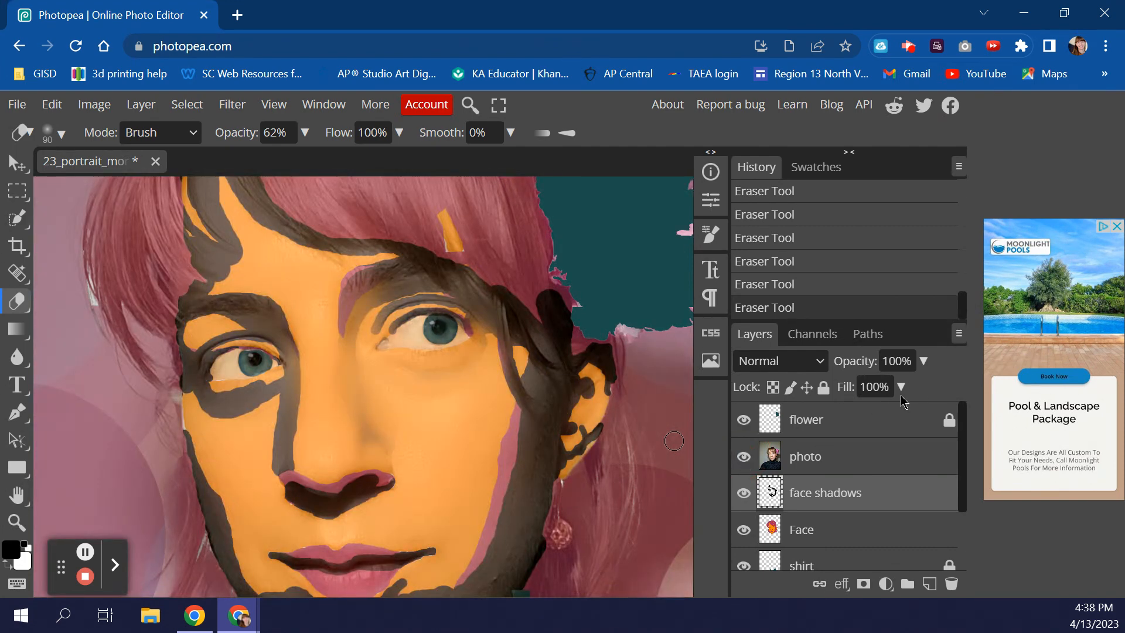
click(743, 457)
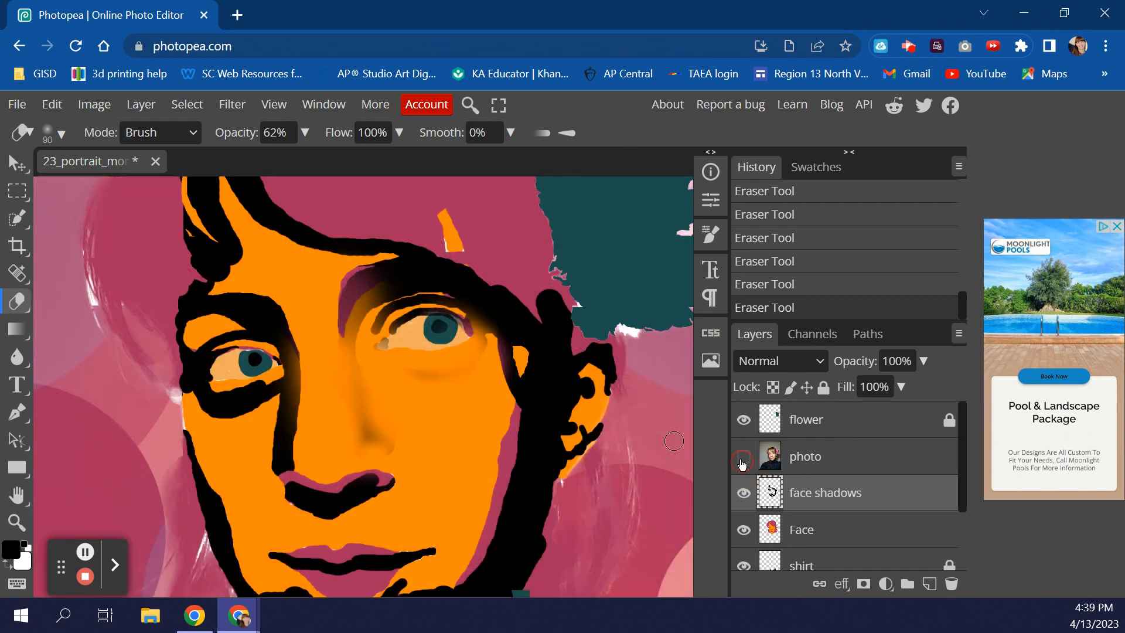
click(743, 460)
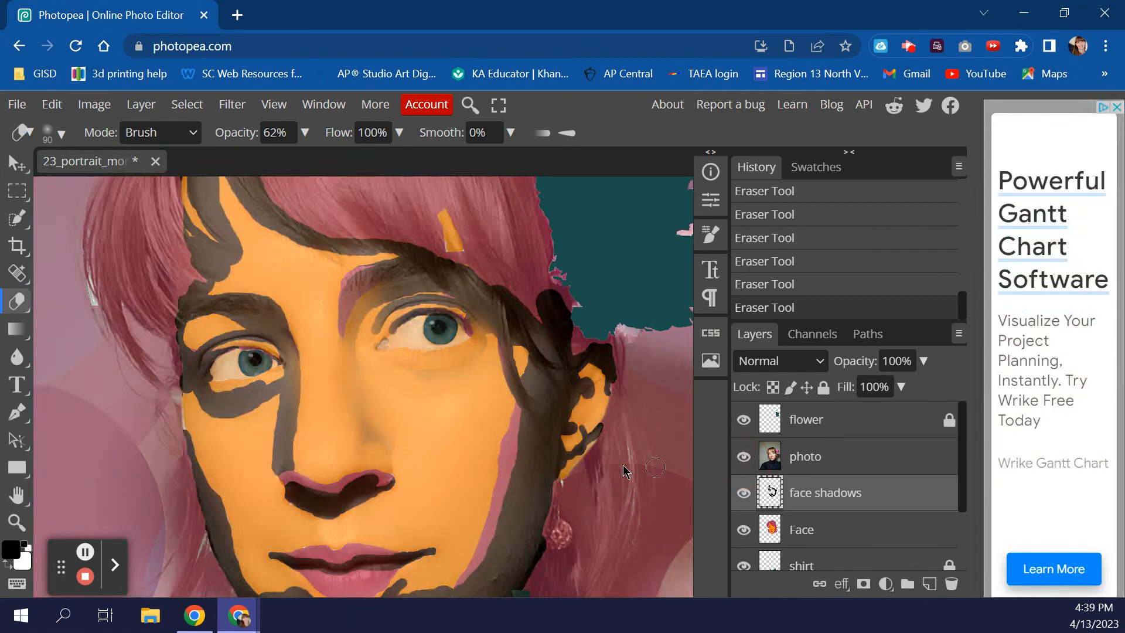
Soften the shadow along the nose bridge and beneath the left-hand eye, enlarging the eraser to size 150
mouse_move(333, 385)
mouse_down()
mouse_move(327, 355)
mouse_move(334, 402)
mouse_up()
drag(334, 357, 335, 384)
key(bracketright)
key(bracketright)
key(bracketright)
key(bracketleft)
key(bracketleft)
key(bracketright)
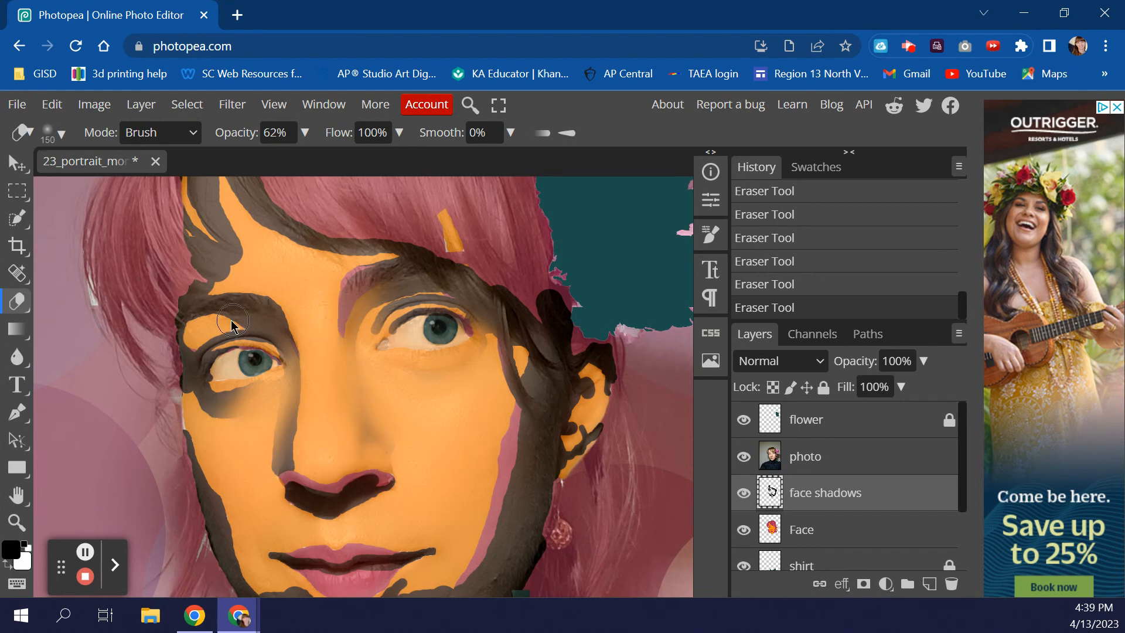
Reduce the eraser to size 80 and fade the black below the left-hand brow and around the eye's inner corner
key(bracketleft)
key(bracketleft)
mouse_move(229, 327)
mouse_down()
mouse_move(284, 357)
mouse_move(286, 402)
mouse_move(266, 440)
mouse_up()
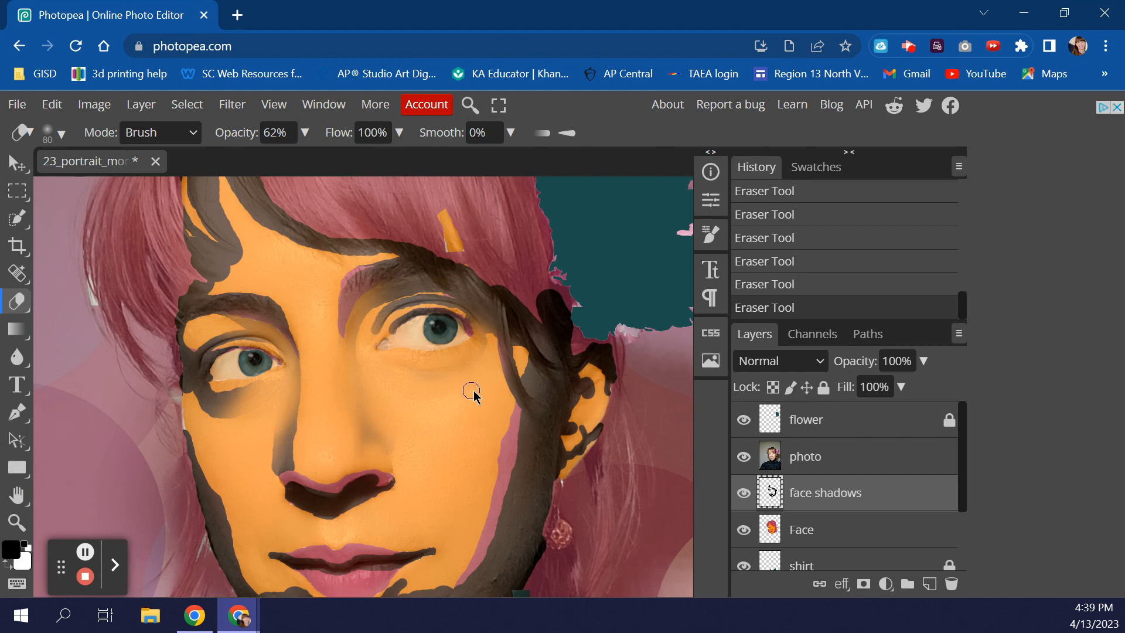
Fade the left-hand nose shadow up to the eye's inner corner using eraser sizes 100 and 80
key(bracketright)
key(bracketright)
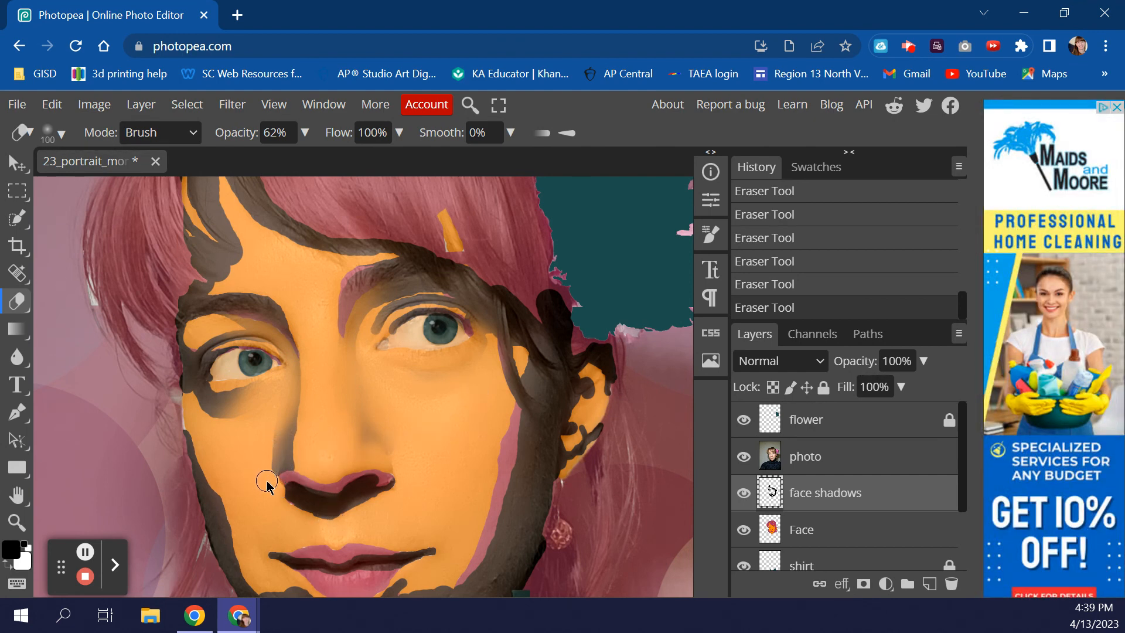
mouse_move(266, 477)
mouse_down()
mouse_move(270, 442)
mouse_move(268, 487)
mouse_move(301, 457)
mouse_move(305, 475)
mouse_move(311, 431)
mouse_up()
key(bracketleft)
drag(294, 477, 311, 406)
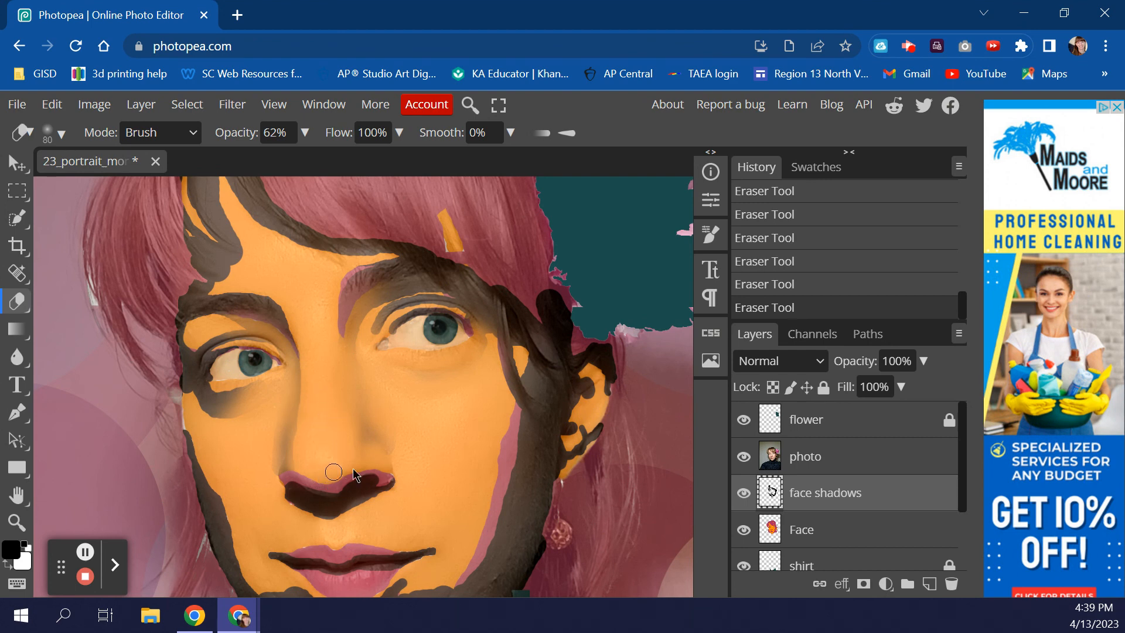
drag(304, 389, 286, 351)
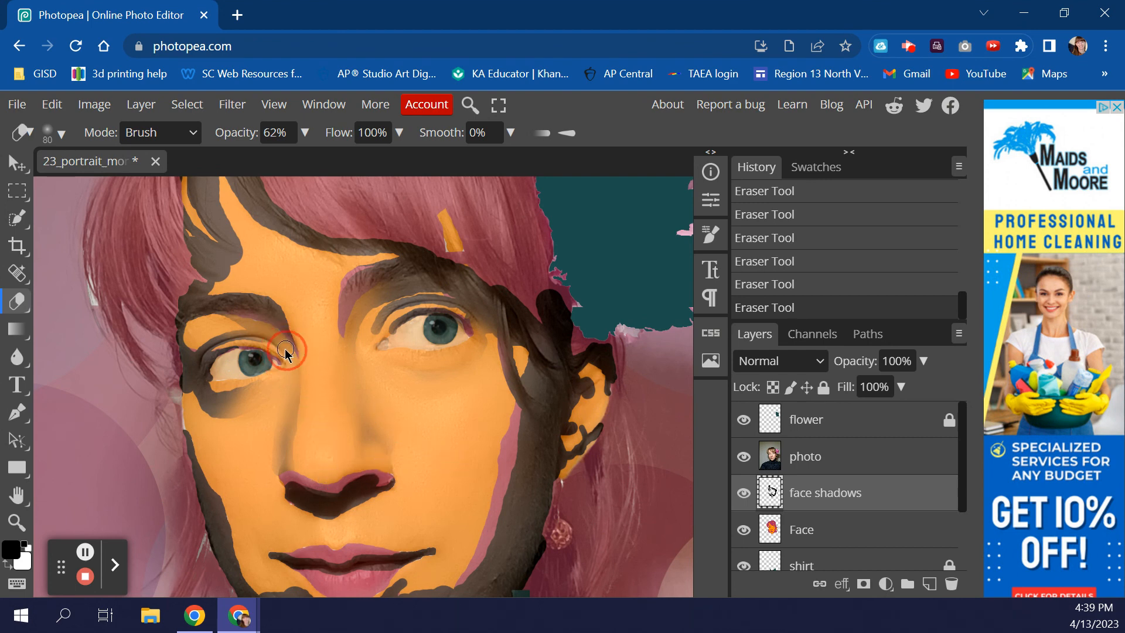
drag(305, 390, 295, 363)
Check the artwork without the photo overlay and erase more of the left-hand nose shadow down to the nostril
click(744, 458)
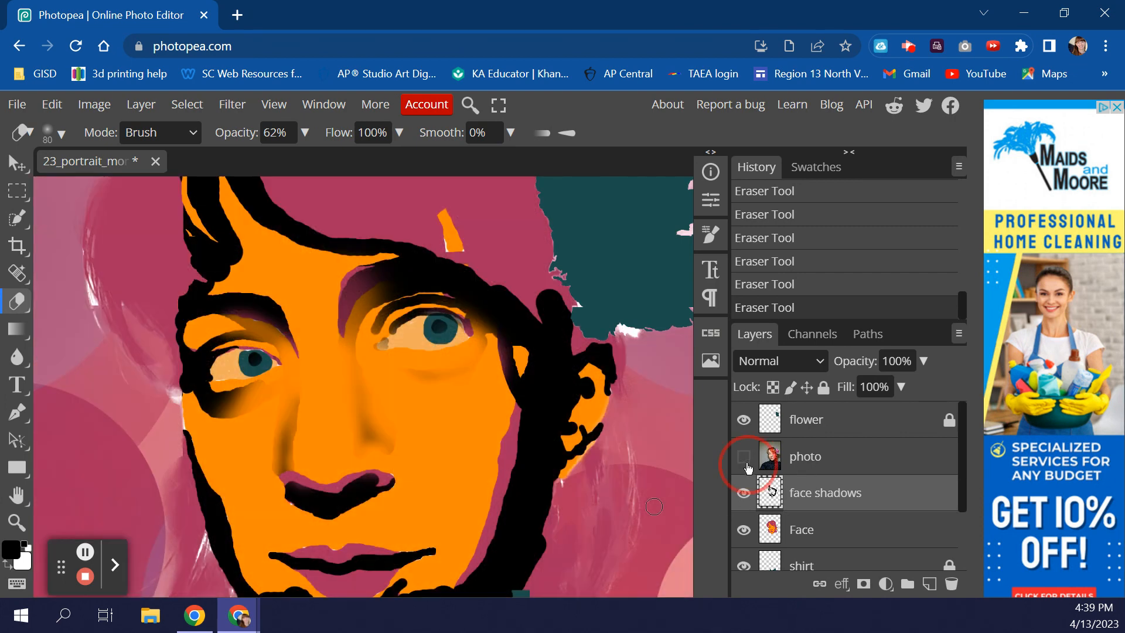
click(743, 458)
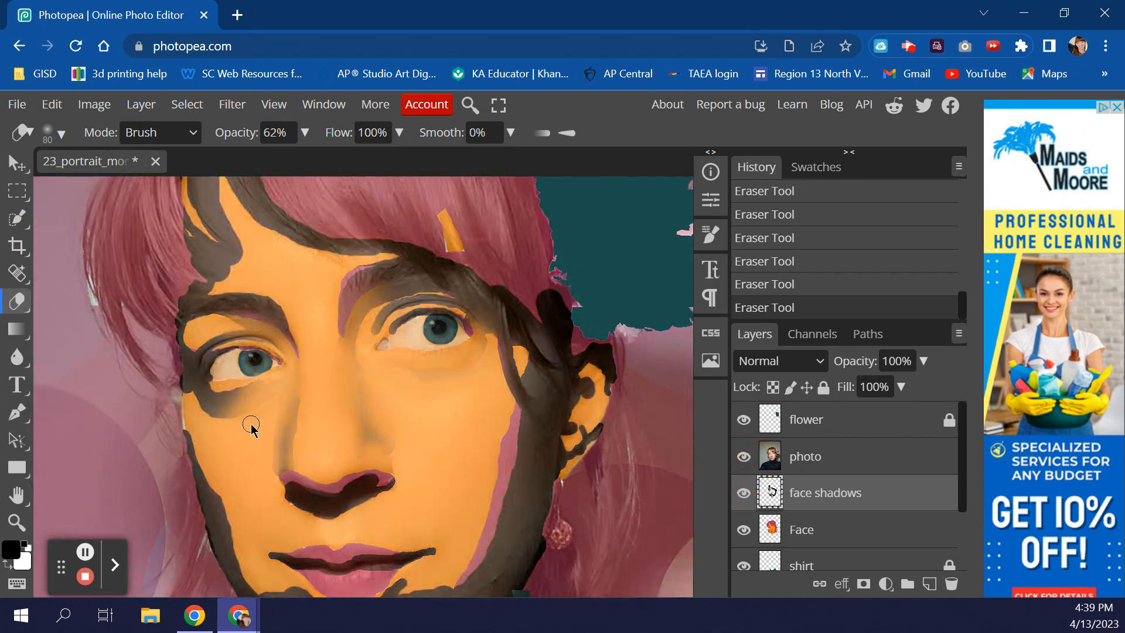
mouse_move(300, 440)
mouse_down()
mouse_move(297, 463)
mouse_move(312, 407)
mouse_up()
drag(304, 451, 300, 482)
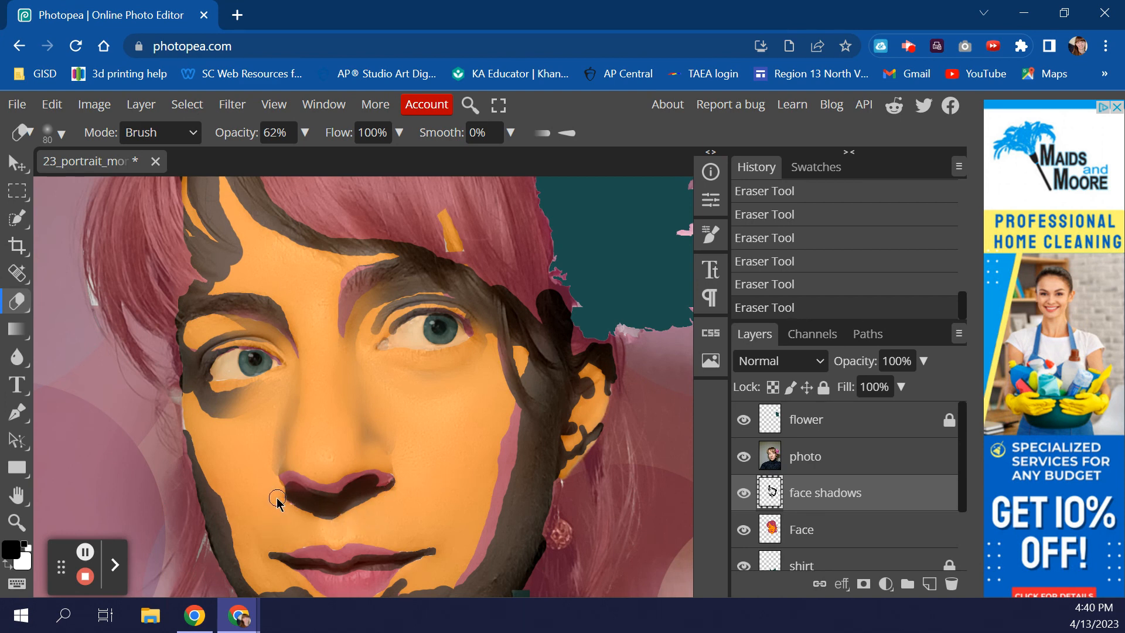
Soften the edges of the black shadow beneath the nose and compare it with and without the photo overlay
mouse_move(285, 489)
mouse_down()
mouse_move(384, 467)
mouse_move(434, 472)
mouse_move(369, 489)
mouse_move(380, 472)
mouse_move(367, 478)
mouse_move(466, 484)
mouse_move(411, 487)
mouse_move(322, 522)
mouse_move(389, 499)
mouse_move(344, 522)
mouse_move(275, 498)
mouse_up()
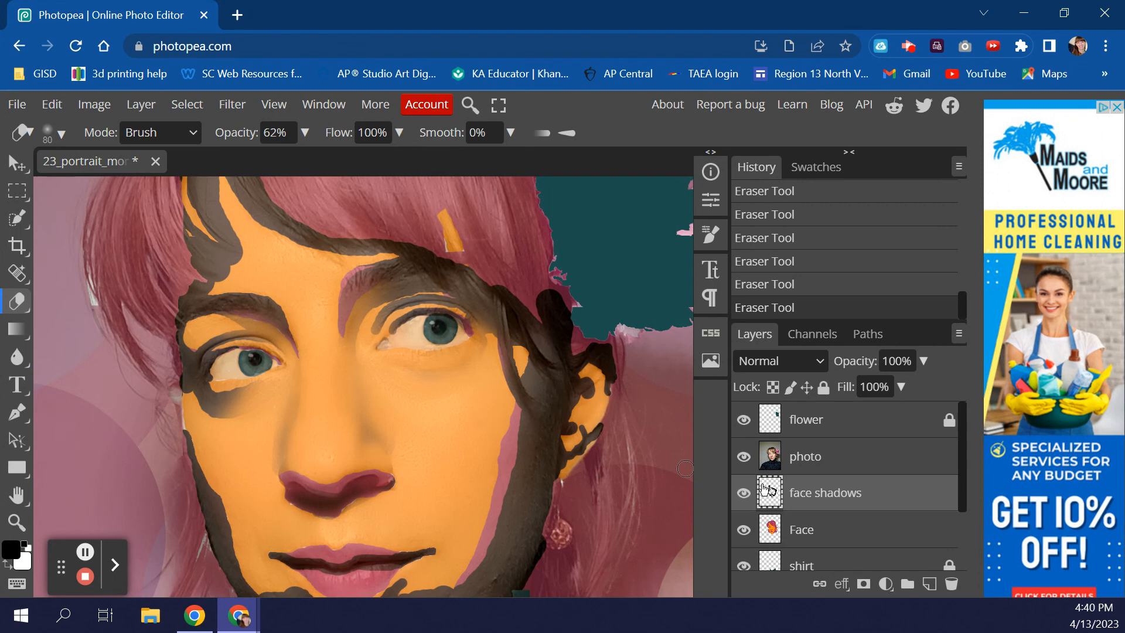
click(742, 458)
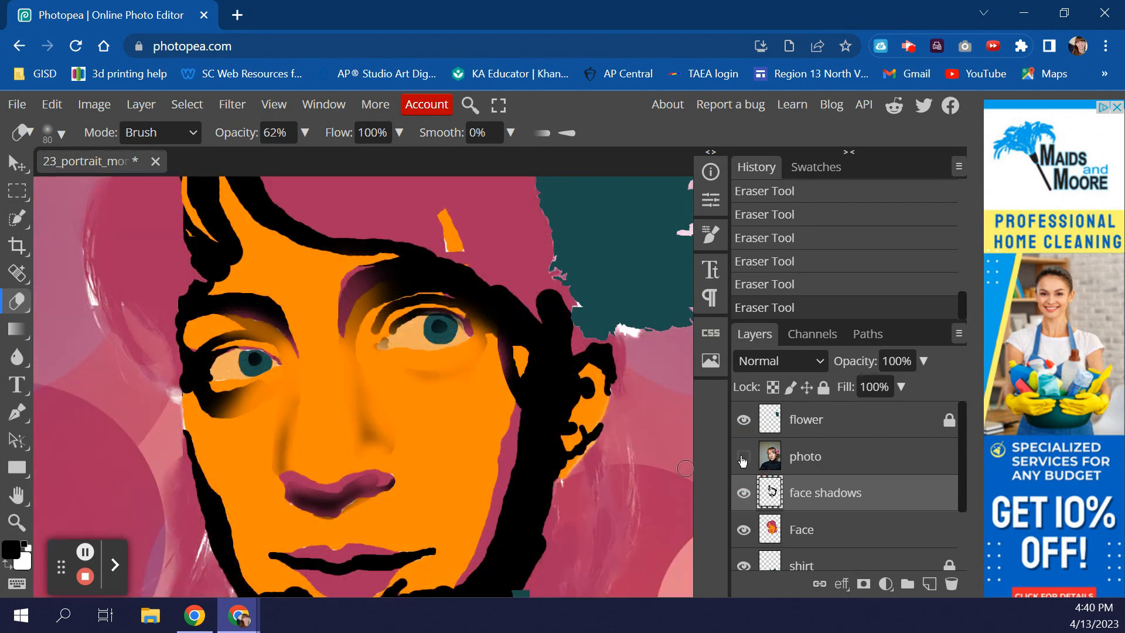
click(742, 458)
click(742, 459)
click(743, 459)
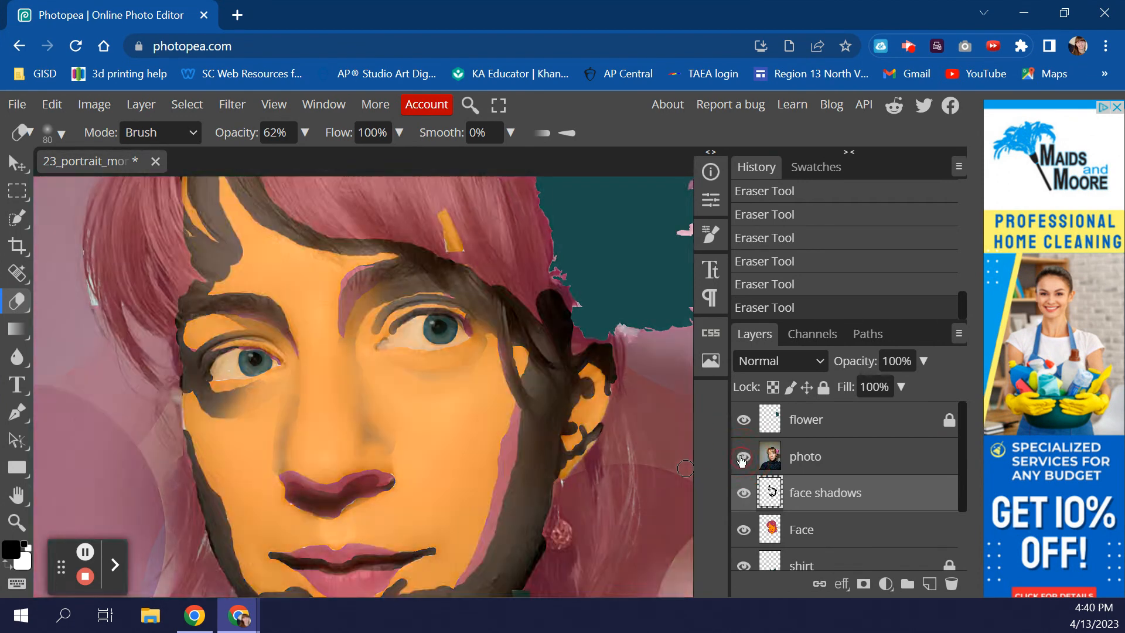
Lighten the upper edge of the shadow under the nose and check it repeatedly against the photo overlay
mouse_move(309, 476)
mouse_down()
mouse_move(335, 482)
mouse_move(301, 473)
mouse_move(318, 485)
mouse_move(347, 465)
mouse_up()
click(744, 456)
click(744, 457)
click(744, 457)
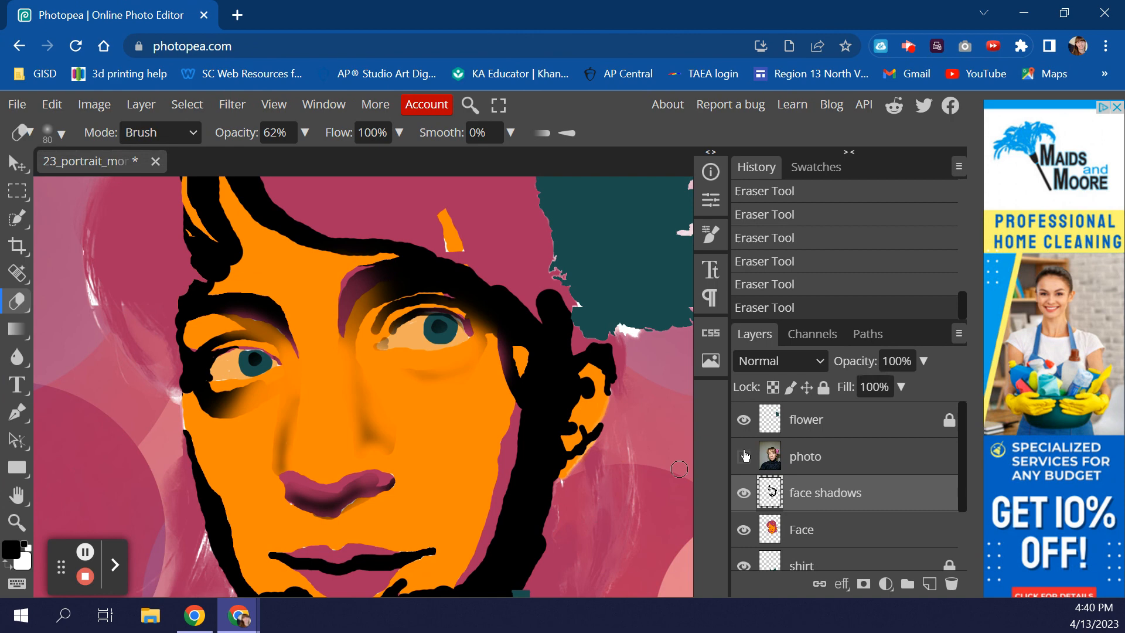
click(745, 458)
click(745, 458)
click(745, 457)
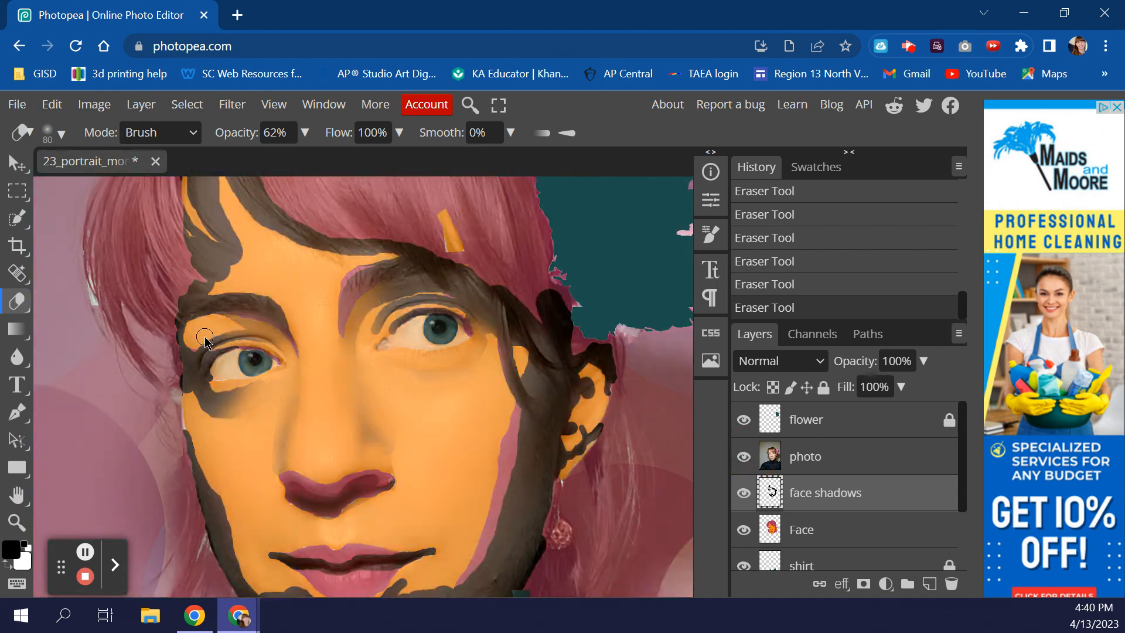
Soften the black at the outer corner and upper lid of the left-hand eye, and hide the photo overlay
mouse_move(192, 333)
mouse_down()
mouse_move(191, 350)
mouse_move(215, 363)
mouse_move(200, 352)
mouse_move(213, 348)
mouse_up()
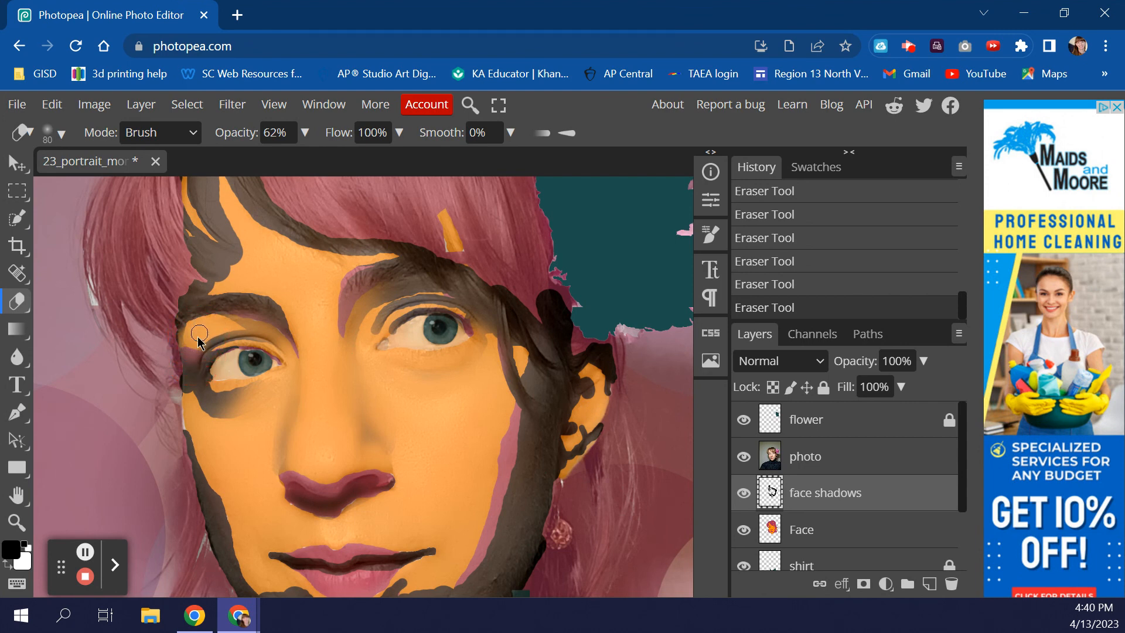
mouse_move(194, 332)
mouse_down()
mouse_move(263, 337)
mouse_move(245, 326)
mouse_move(195, 335)
mouse_move(235, 375)
mouse_up()
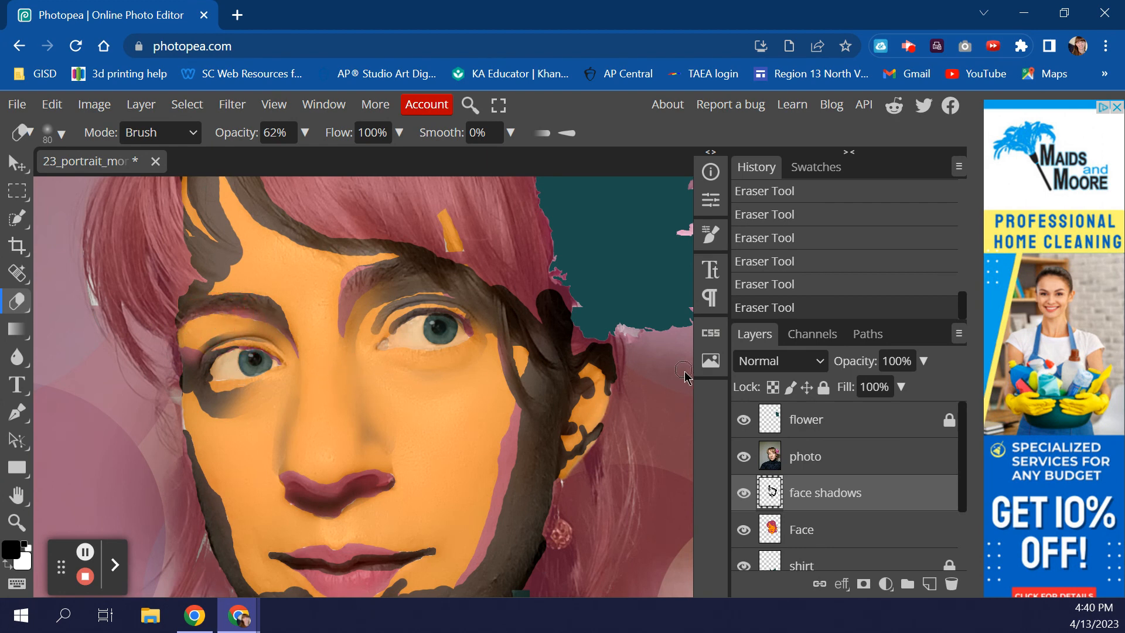
click(743, 457)
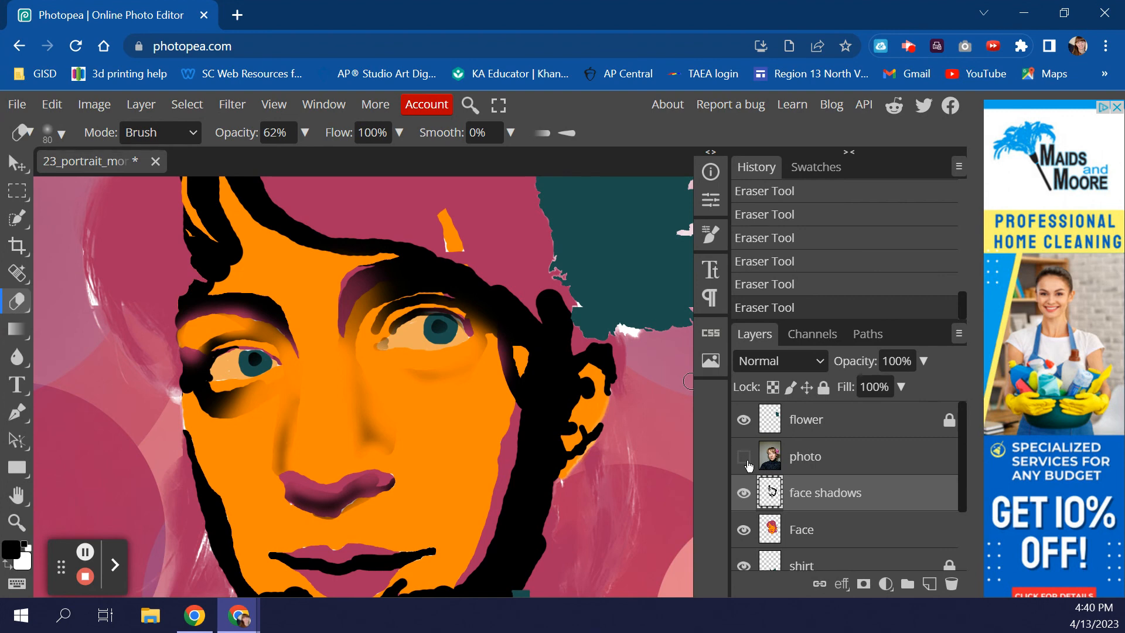
click(746, 460)
click(746, 460)
Zoom out to view the whole portrait and save the changes to the existing PSD file
scroll(498, 452, down, 3)
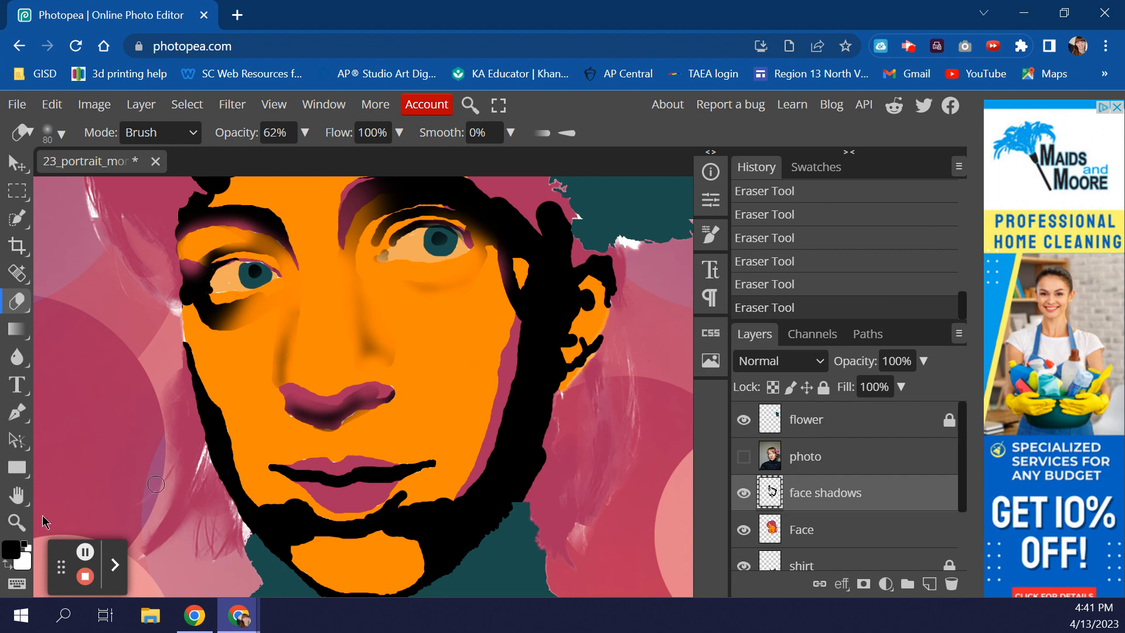
click(17, 522)
alt+click(383, 387)
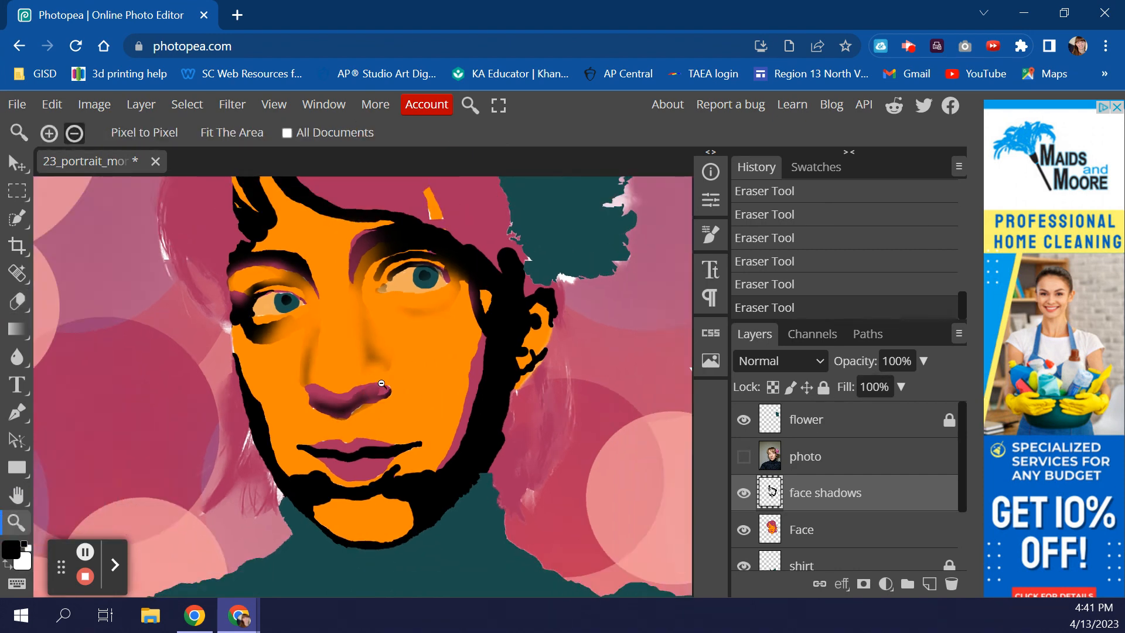
alt+click(392, 355)
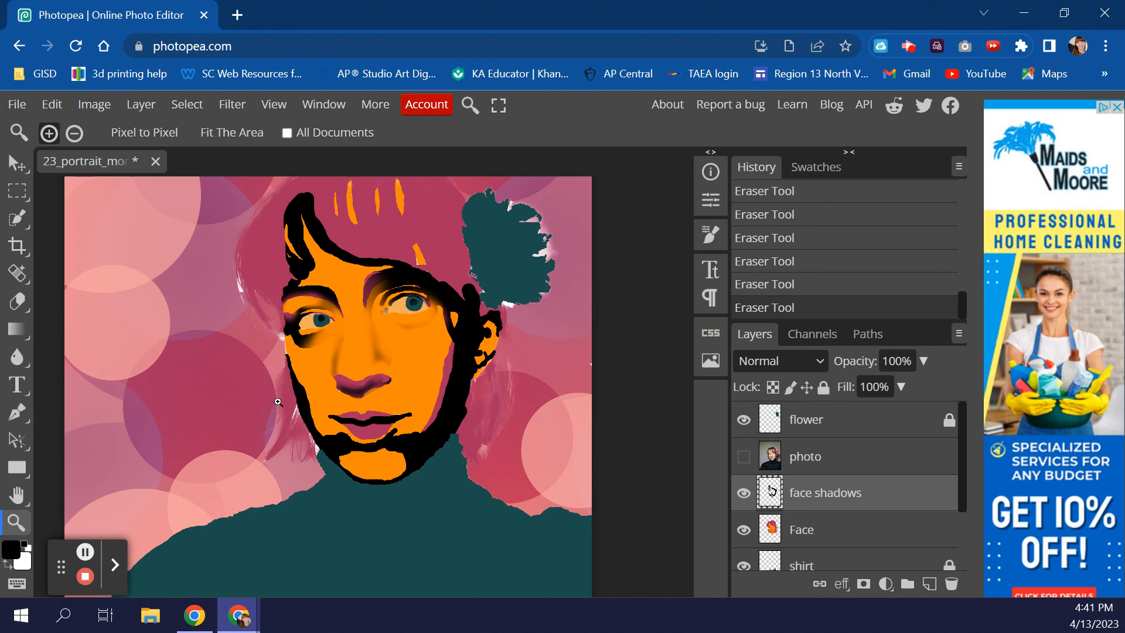
key(ctrl+s)
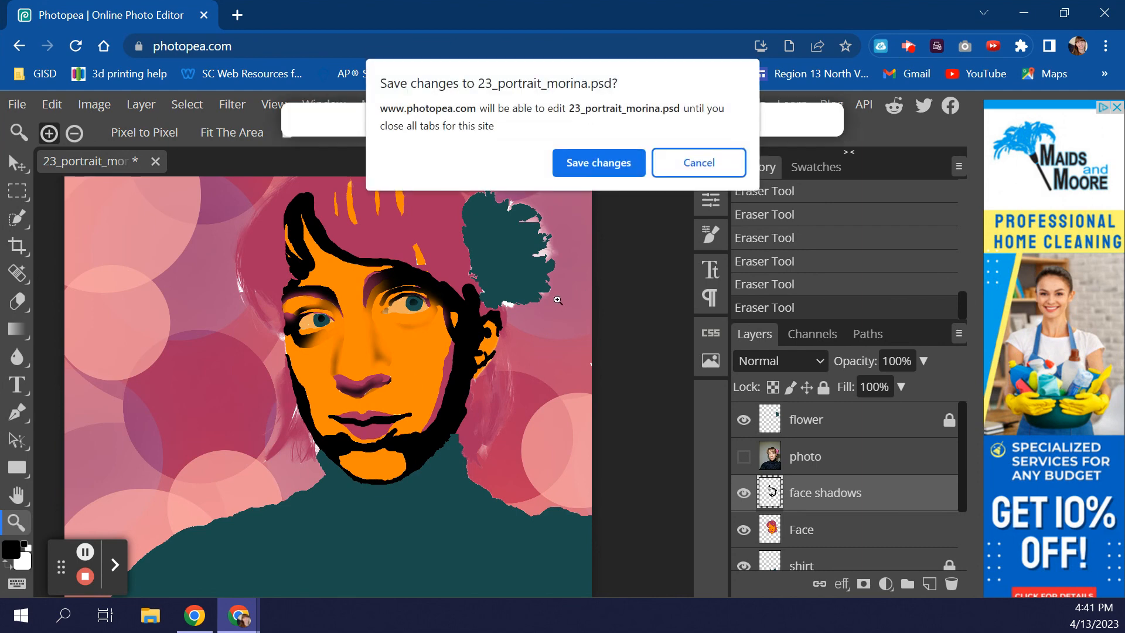
click(596, 161)
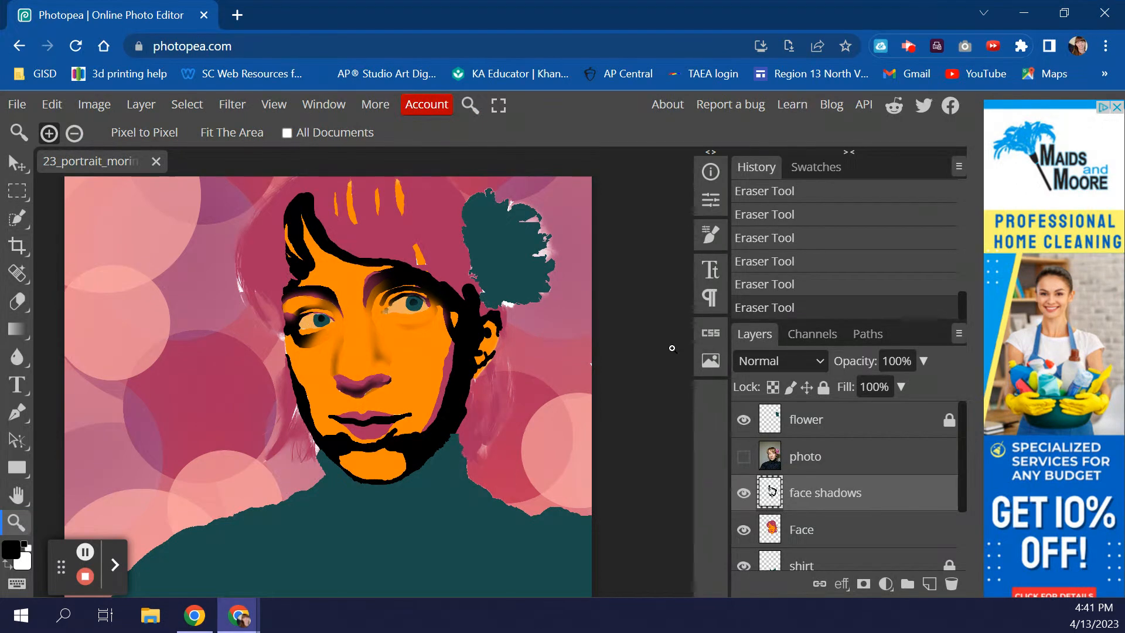